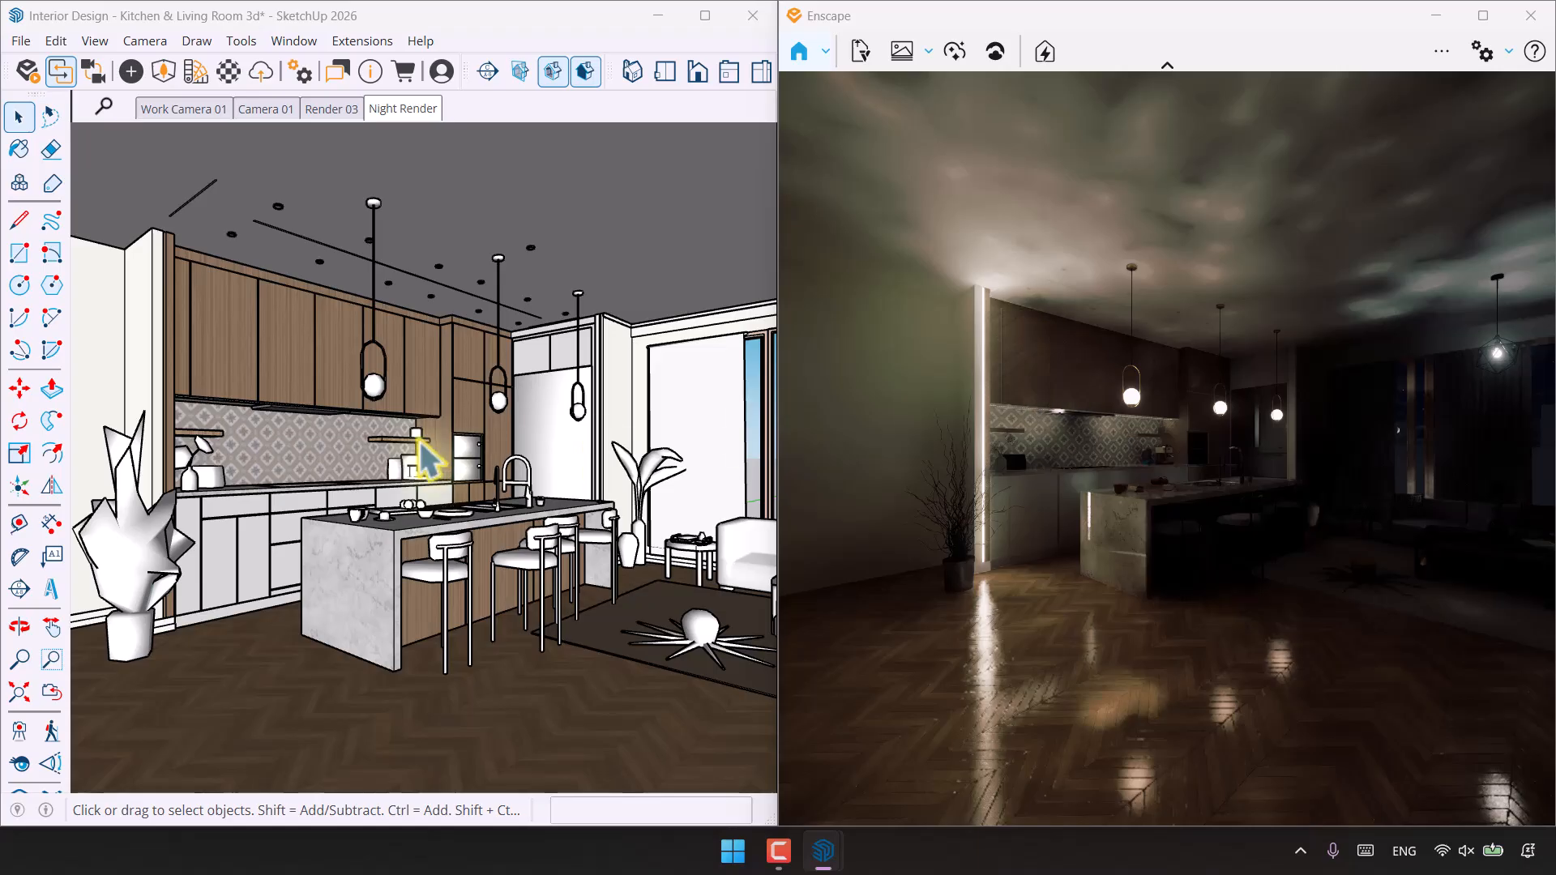
# Open the IES Lights folder on the desktop, look through its IES files, and return to SketchUp
pyautogui.scroll(5, 419, 443)
pyautogui.moveTo(422, 458)
pyautogui.mouseDown(button='middle')
pyautogui.moveTo(348, 445)
pyautogui.moveTo(108, 527)
pyautogui.moveTo(109, 507)
pyautogui.mouseUp(button='middle')
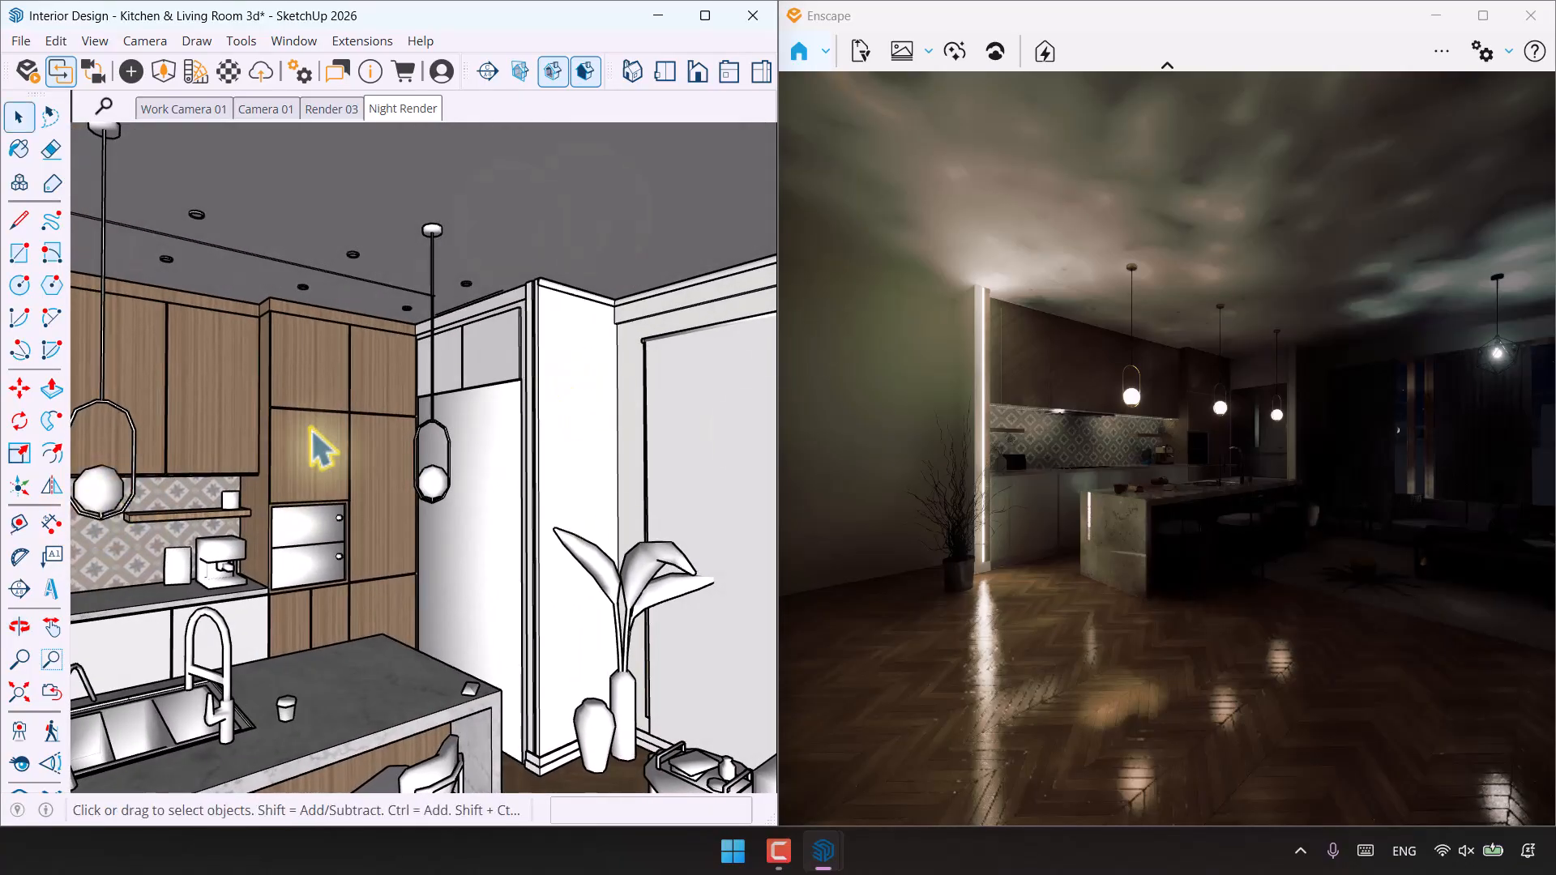
pyautogui.click(776, 845)
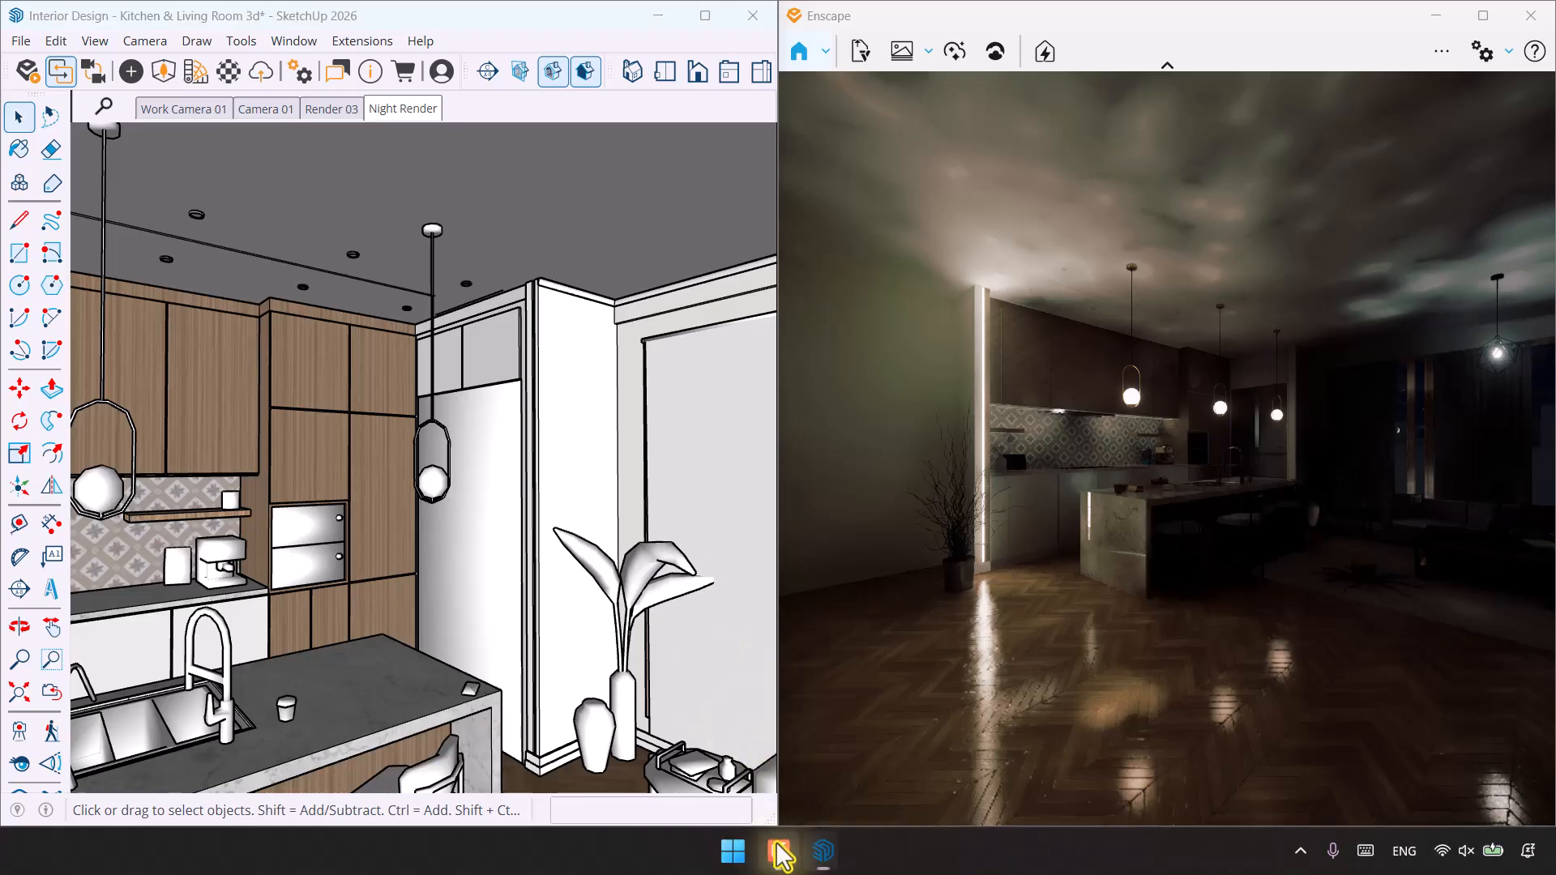
pyautogui.click(1552, 871)
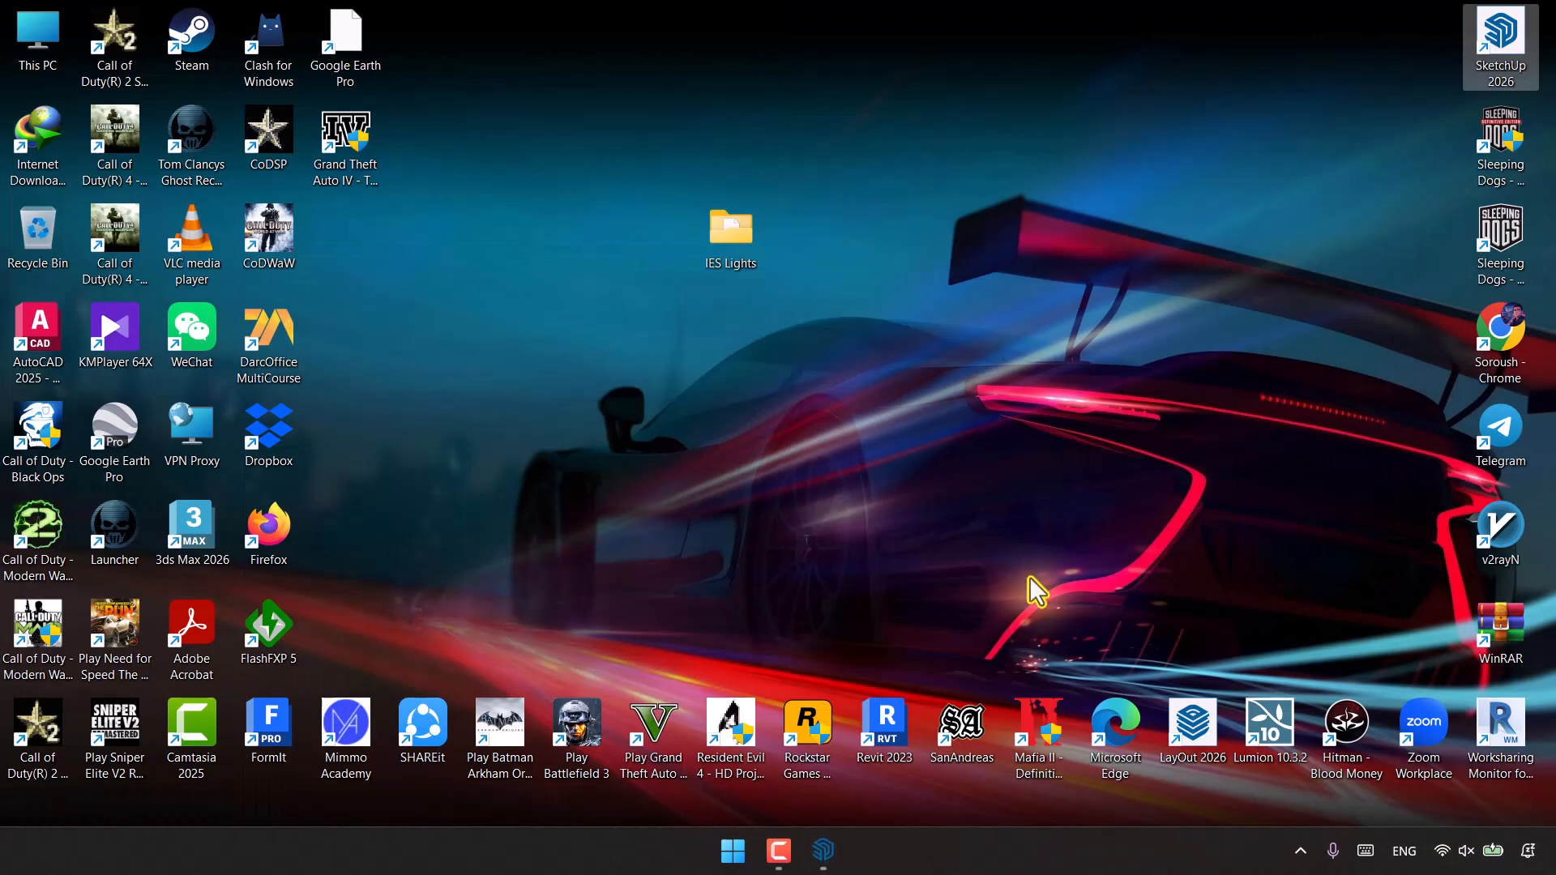
pyautogui.moveTo(737, 237); pyautogui.dragTo(744, 338)
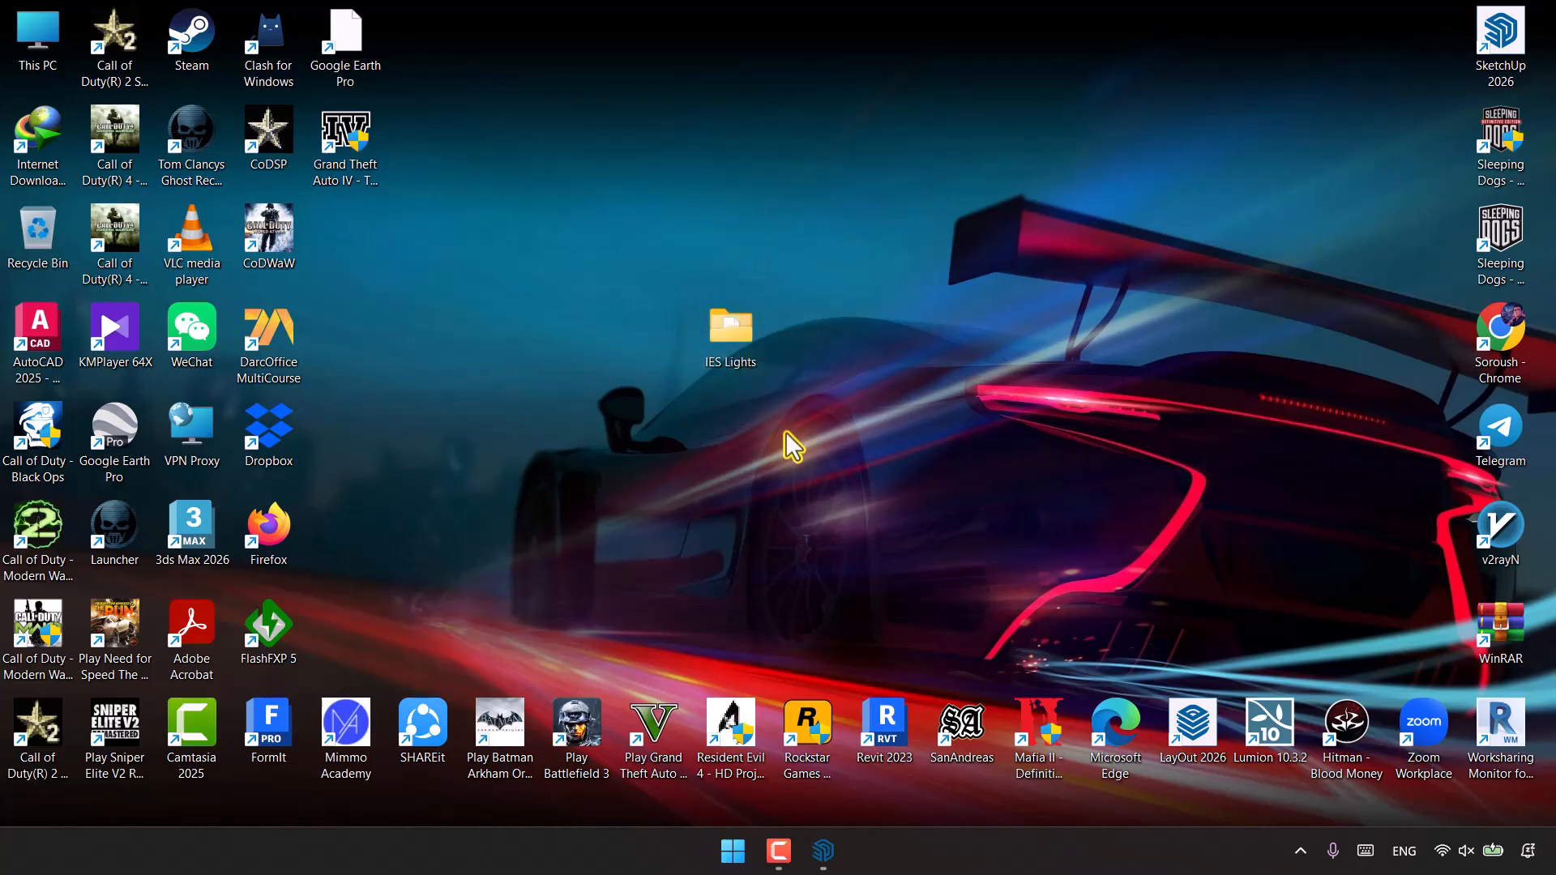
pyautogui.doubleClick(741, 342)
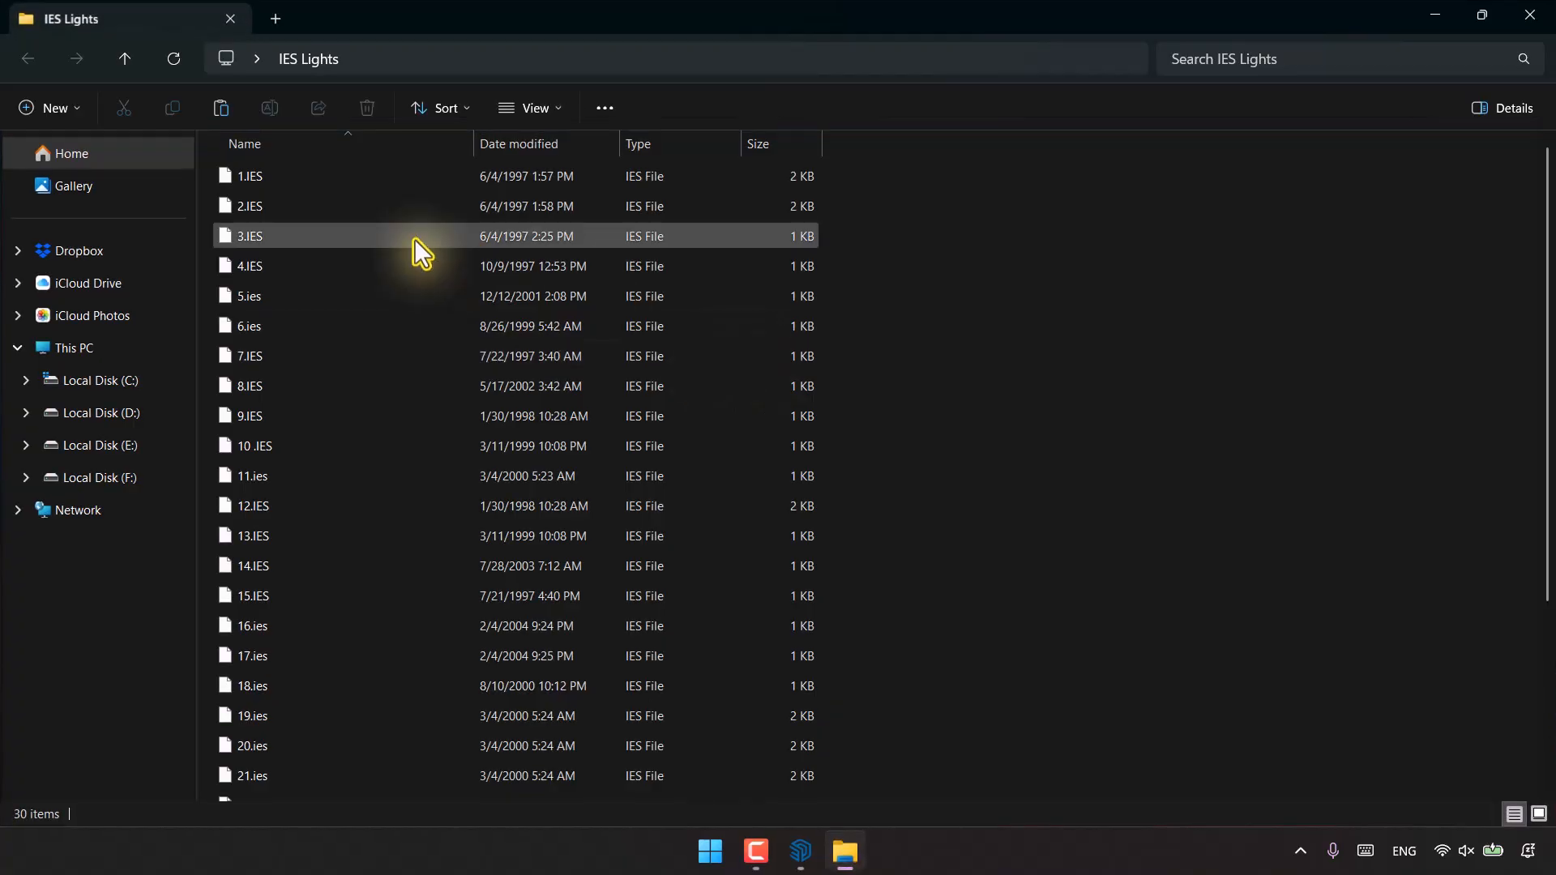
pyautogui.scroll(-3, 425, 475)
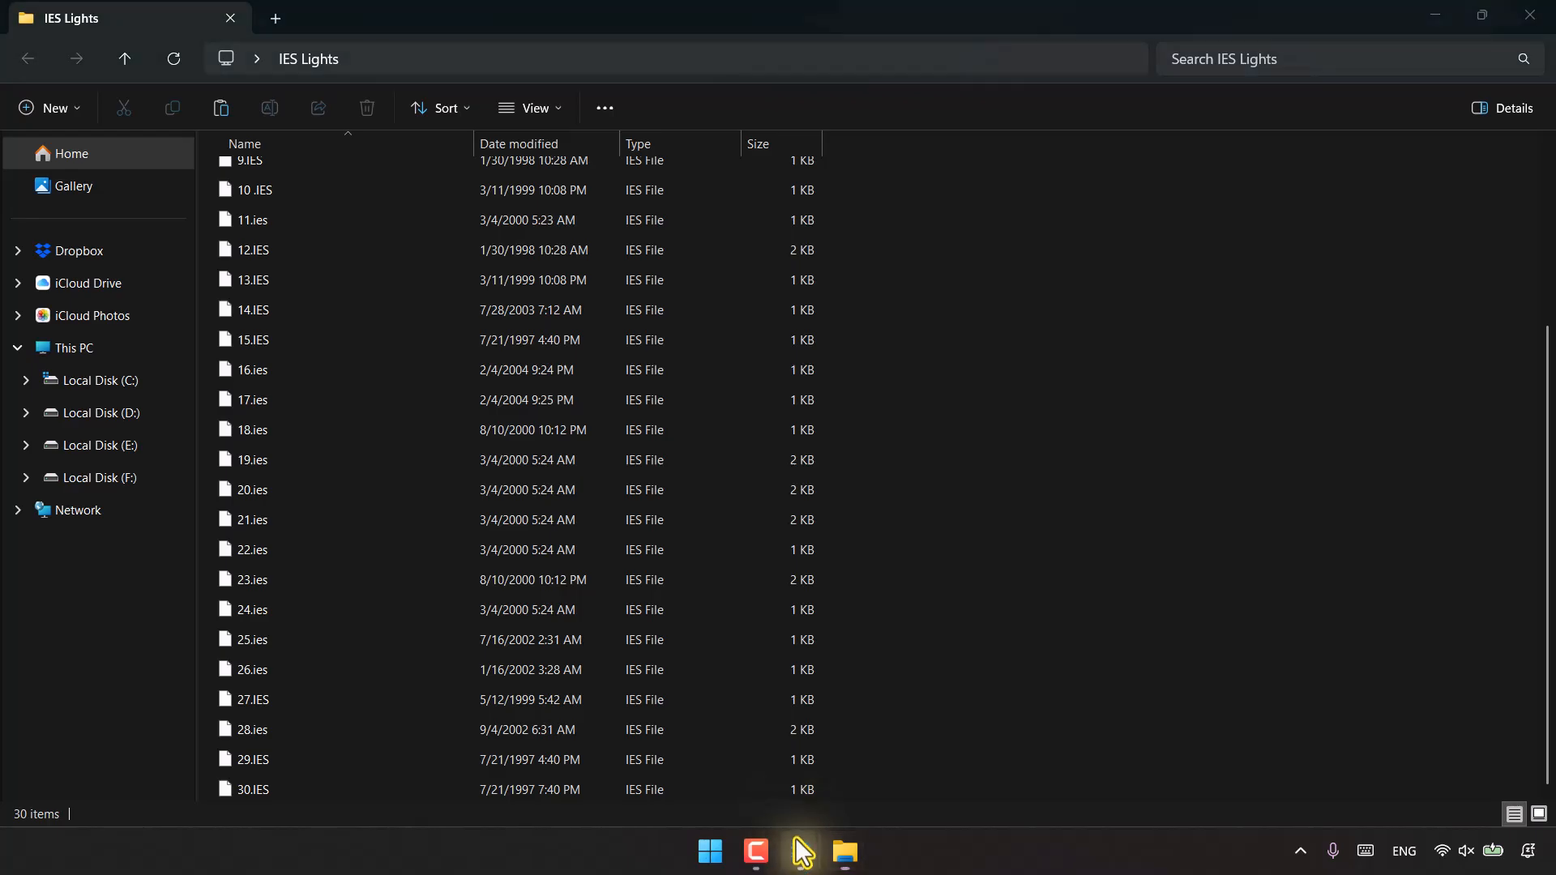
pyautogui.moveTo(801, 847)
pyautogui.click(851, 745)
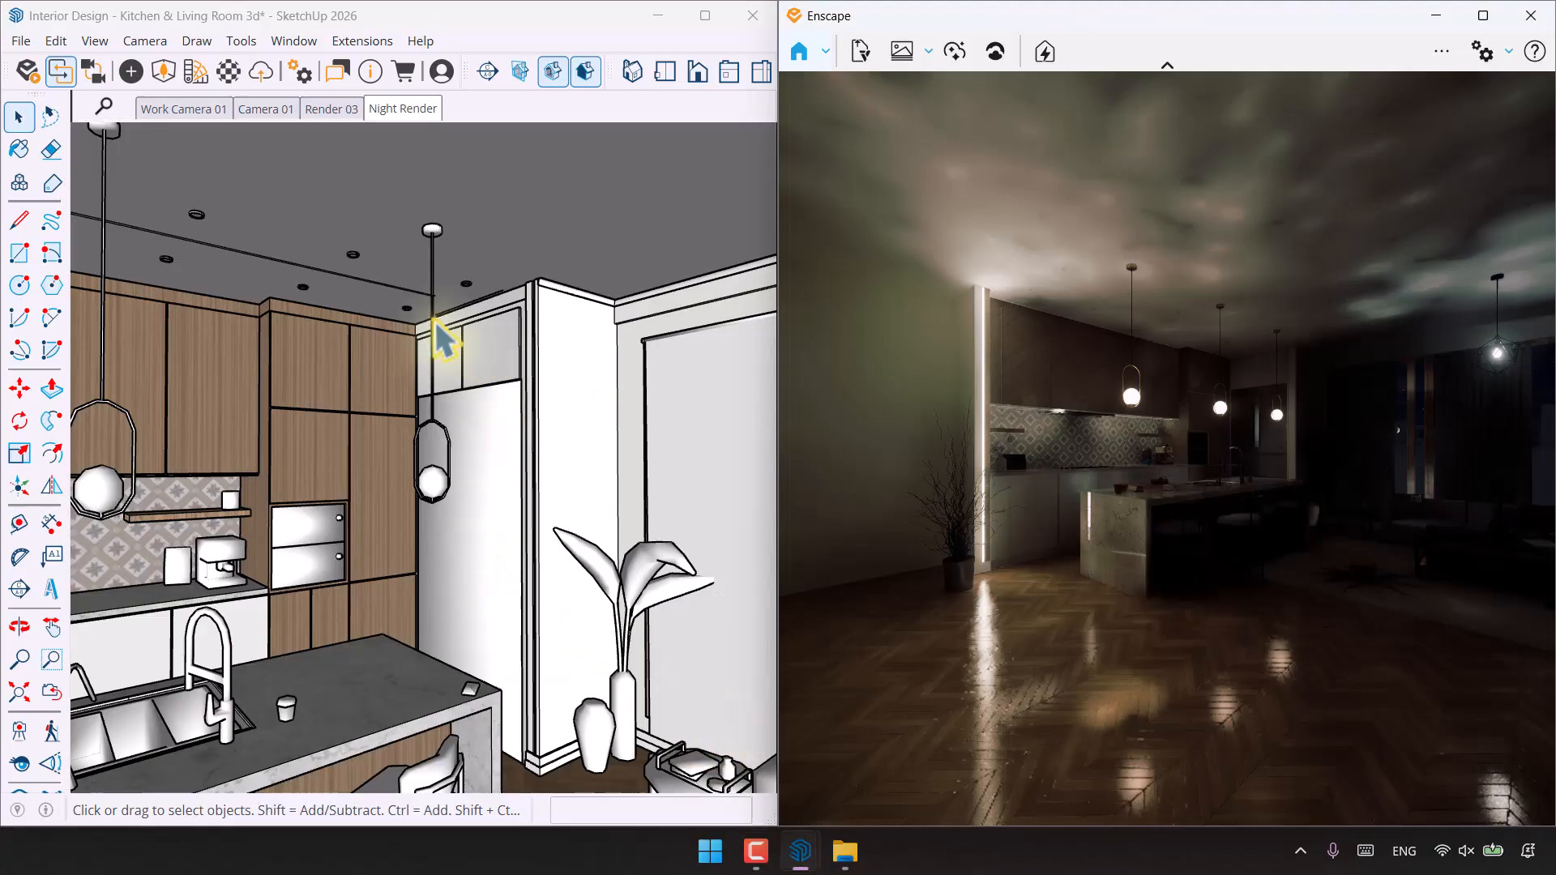
# Place an Enscape spotlight on the wall edge beside the refrigerator, aimed downward, and close its settings
pyautogui.click(132, 73)
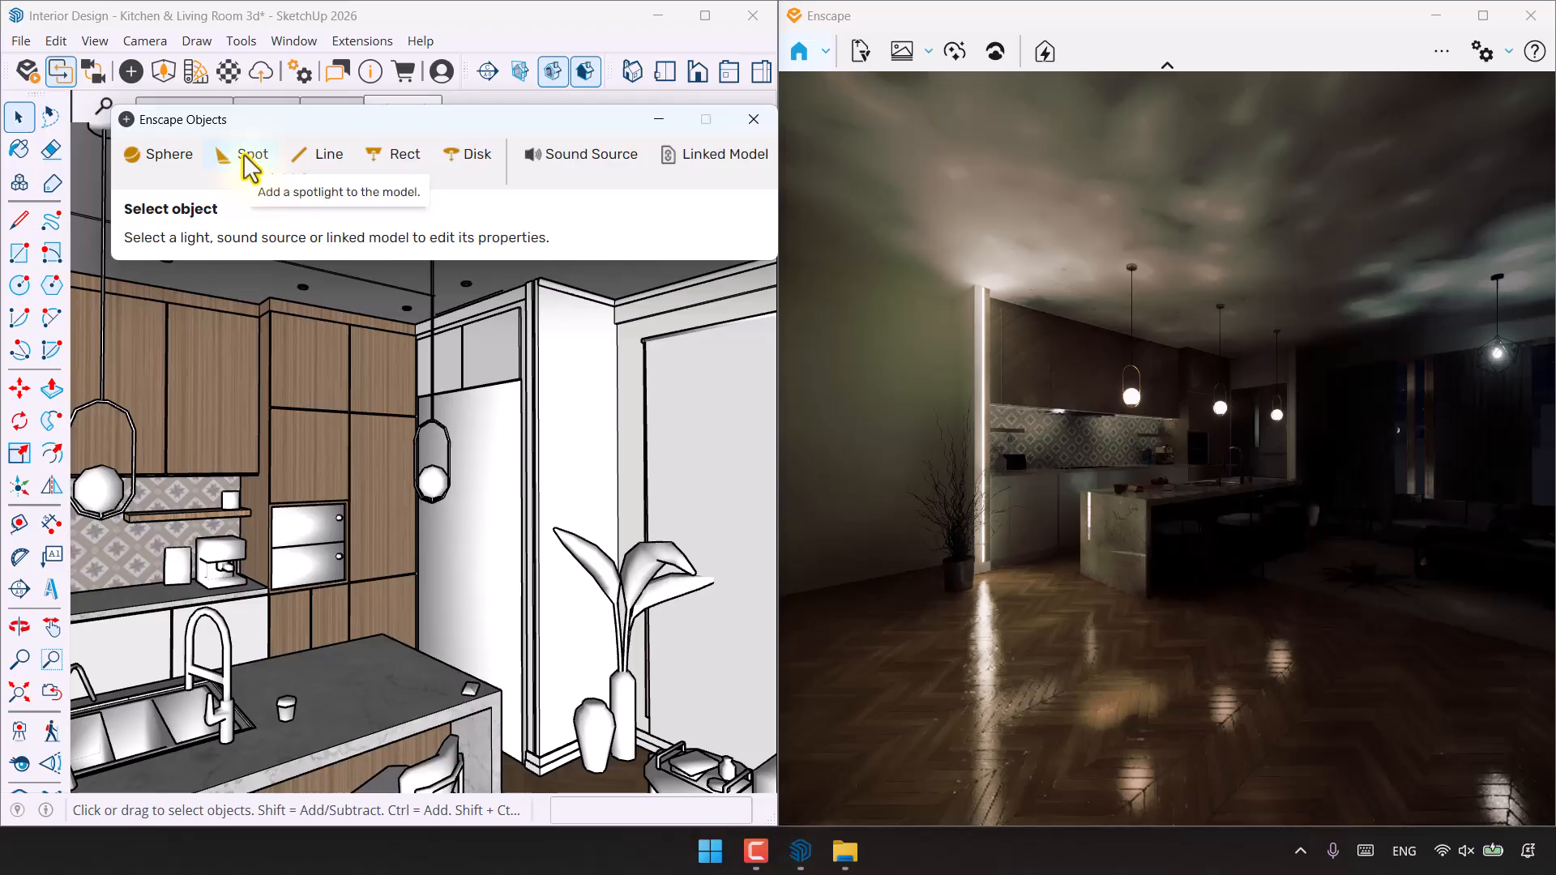
pyautogui.click(243, 156)
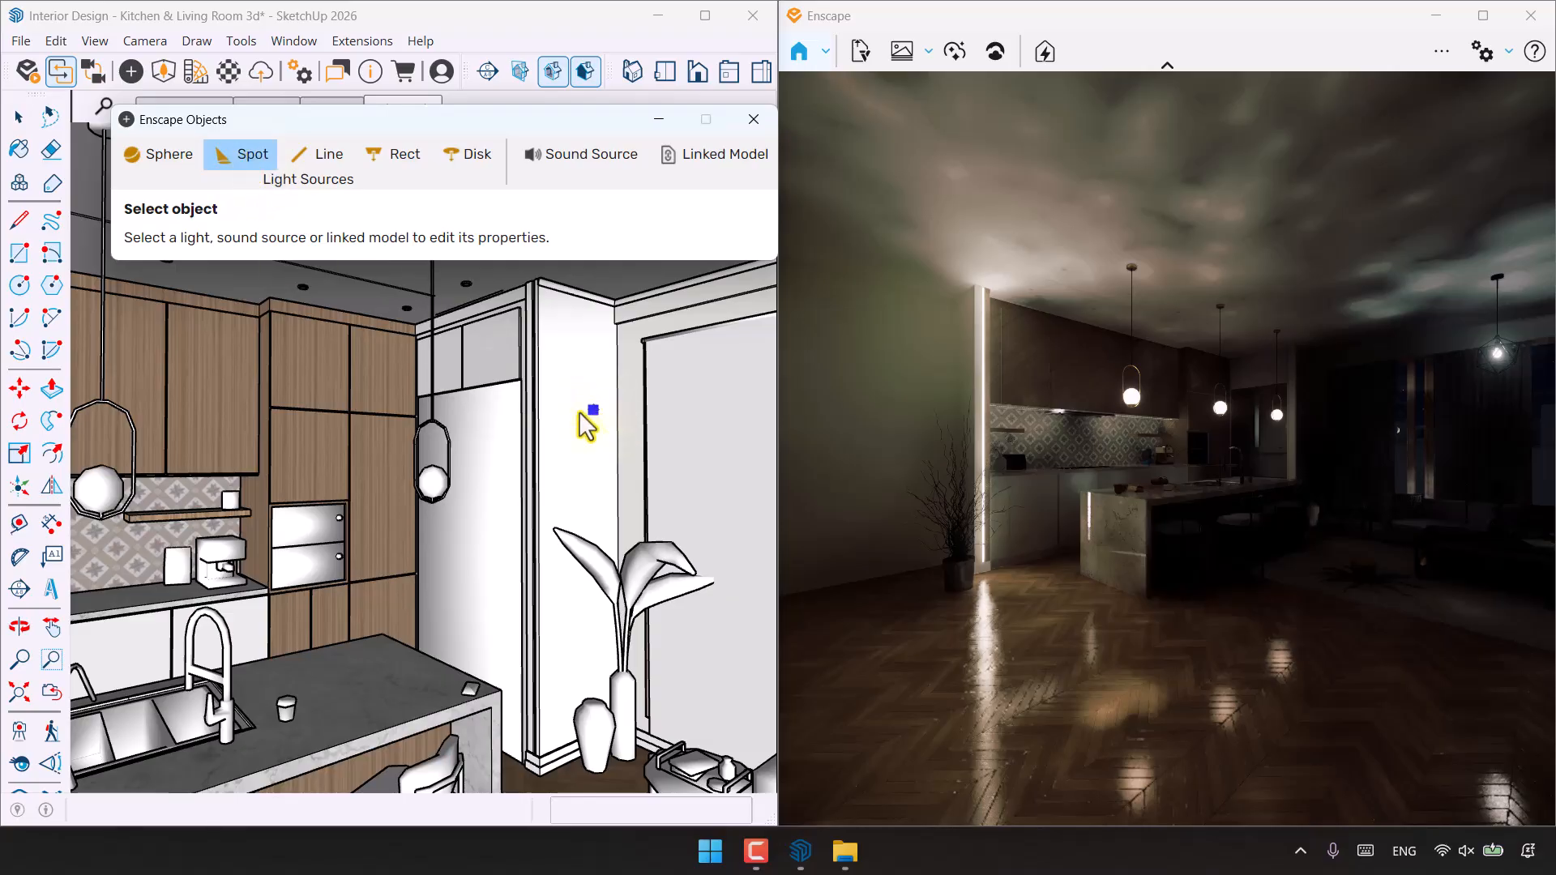
pyautogui.scroll(5, 538, 373)
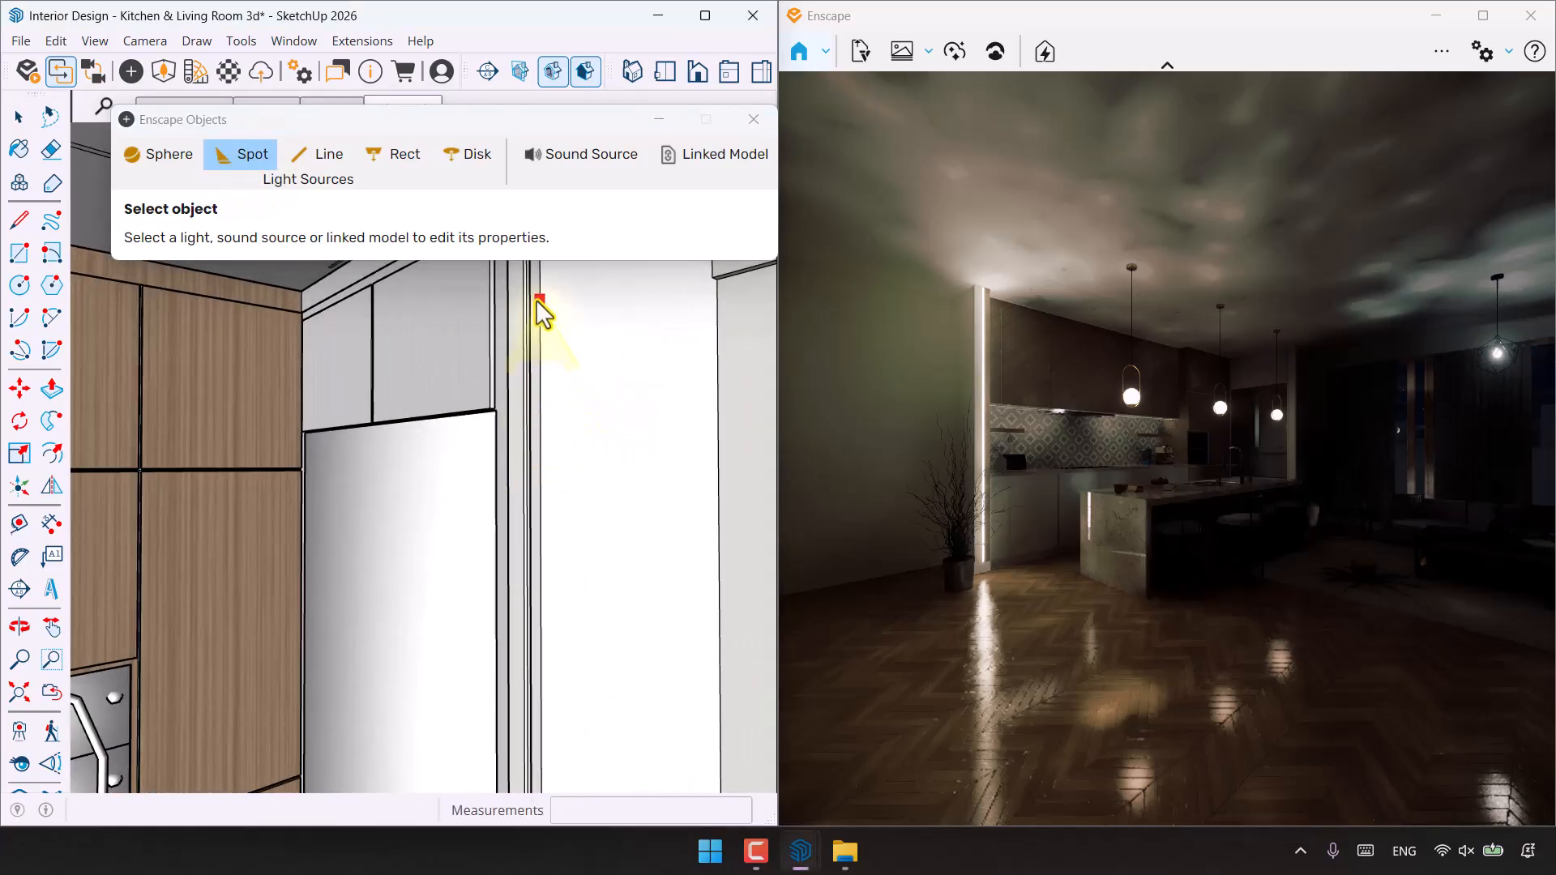
pyautogui.click(537, 299)
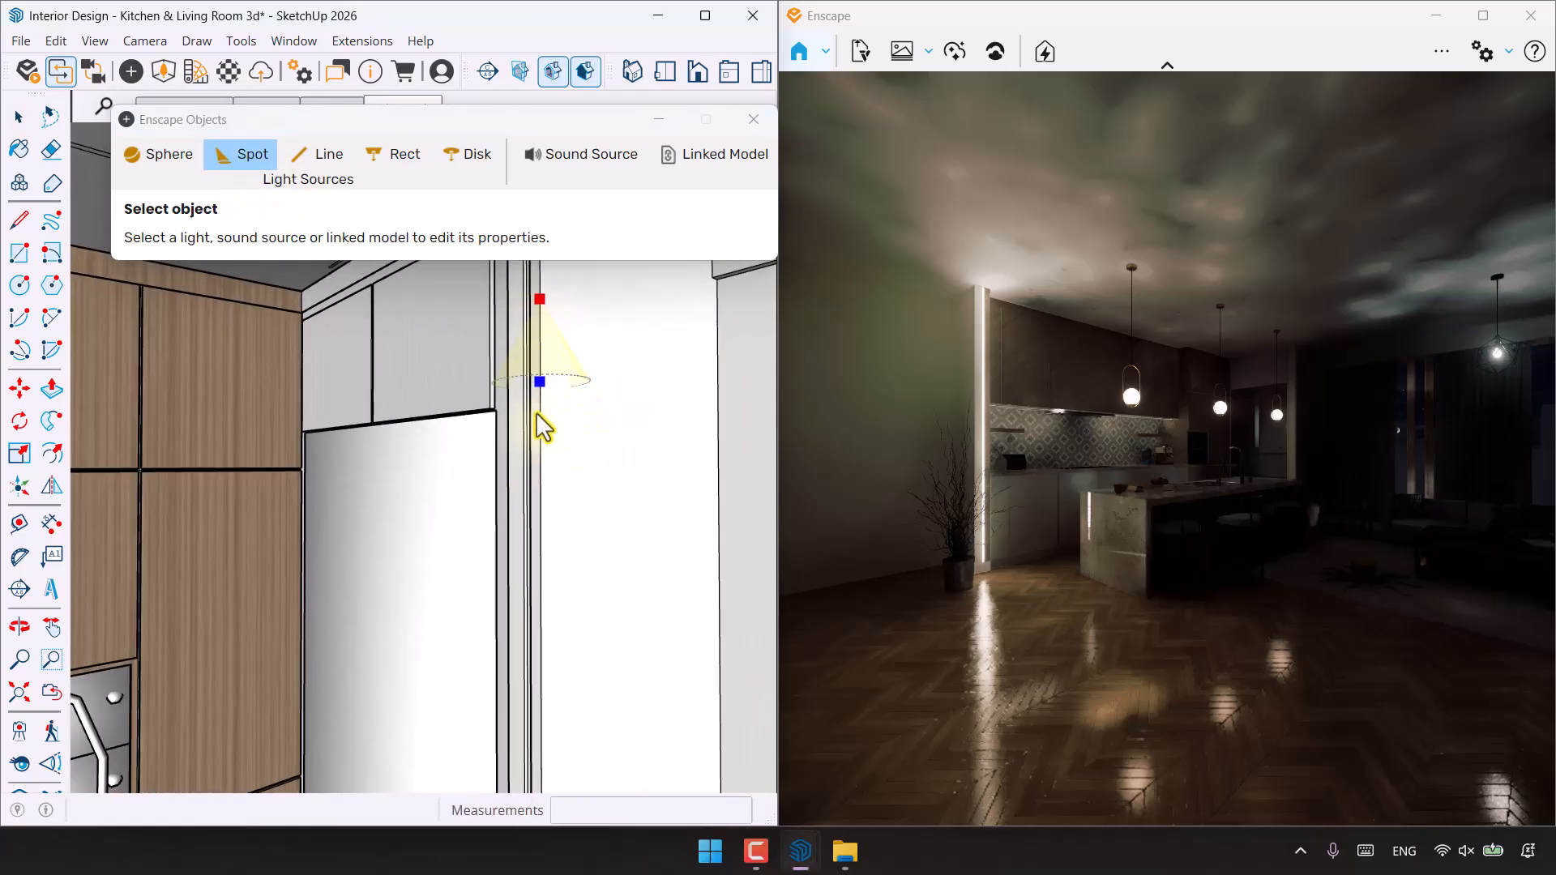
pyautogui.click(538, 569)
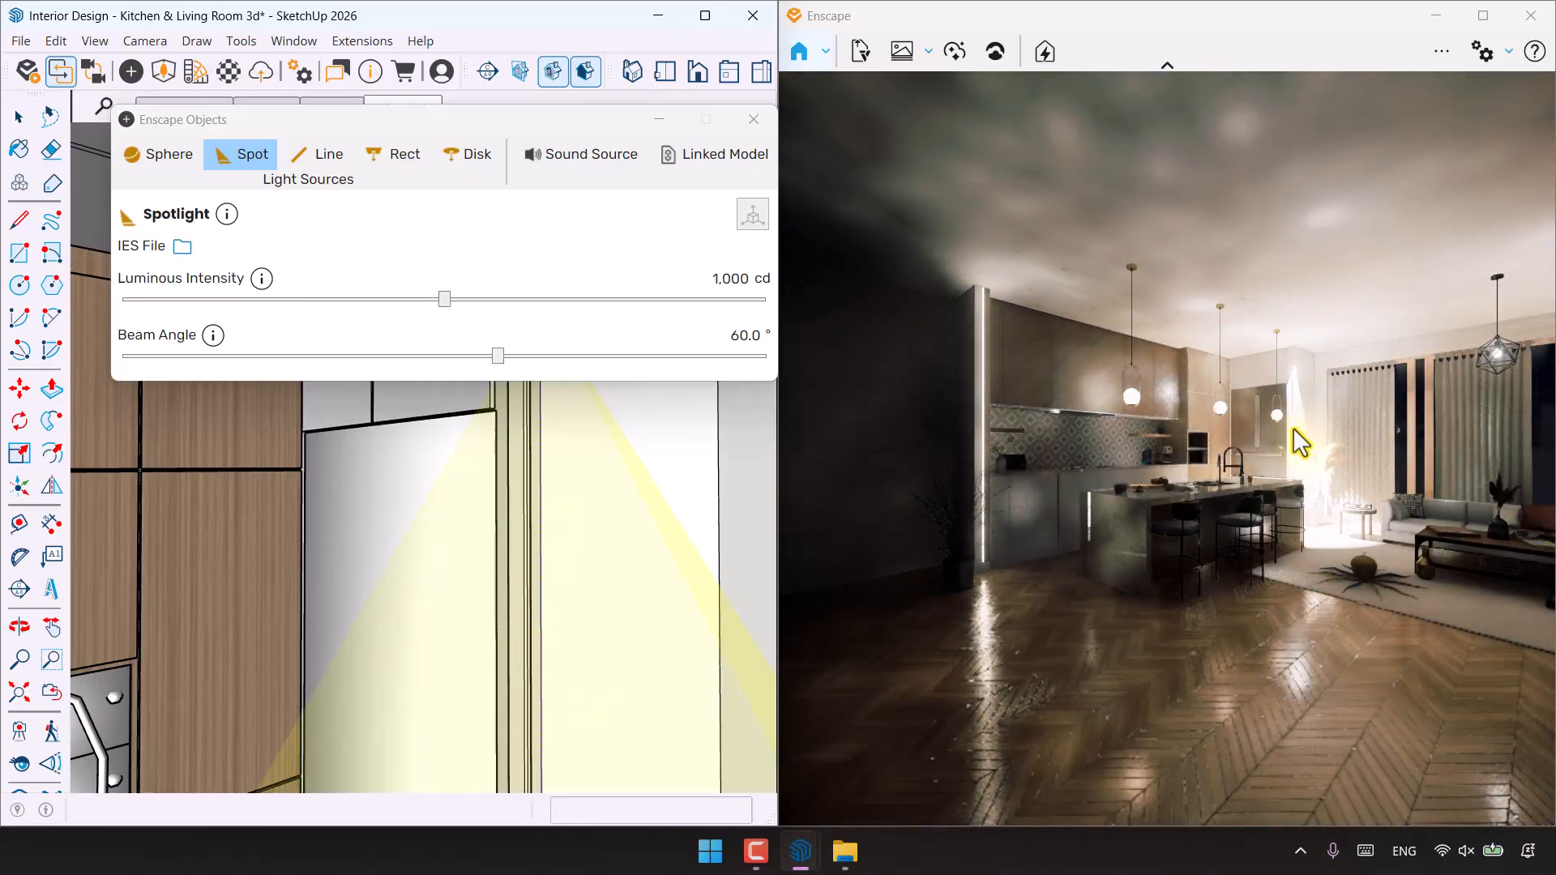
pyautogui.click(753, 119)
pyautogui.click(31, 128)
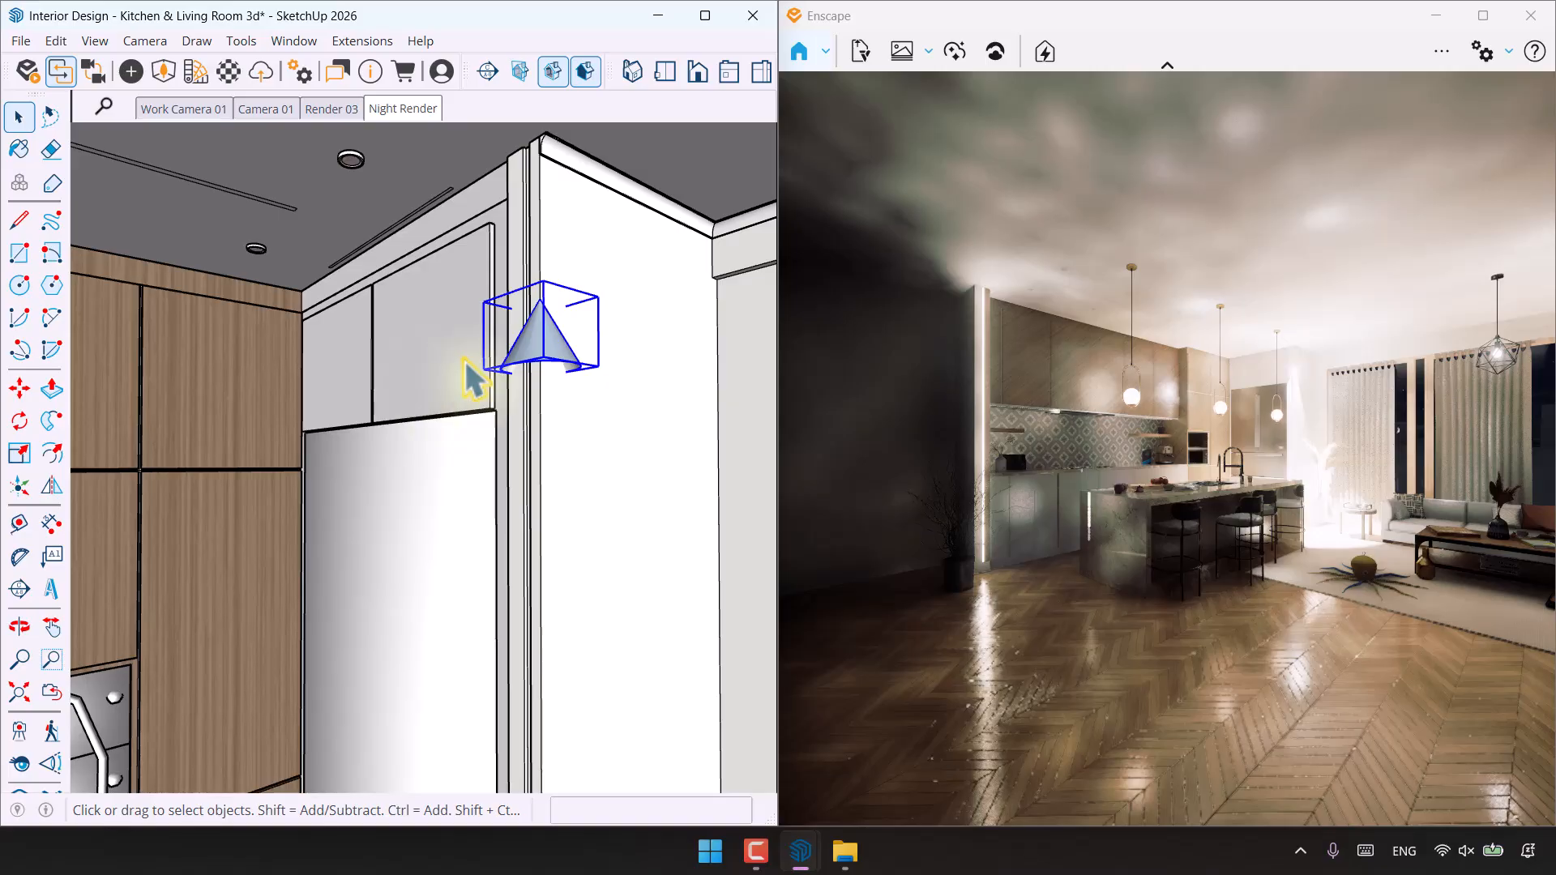
# Try flipping the spotlight vertically about its horizontal plane, then delete it from the model
pyautogui.click(51, 485)
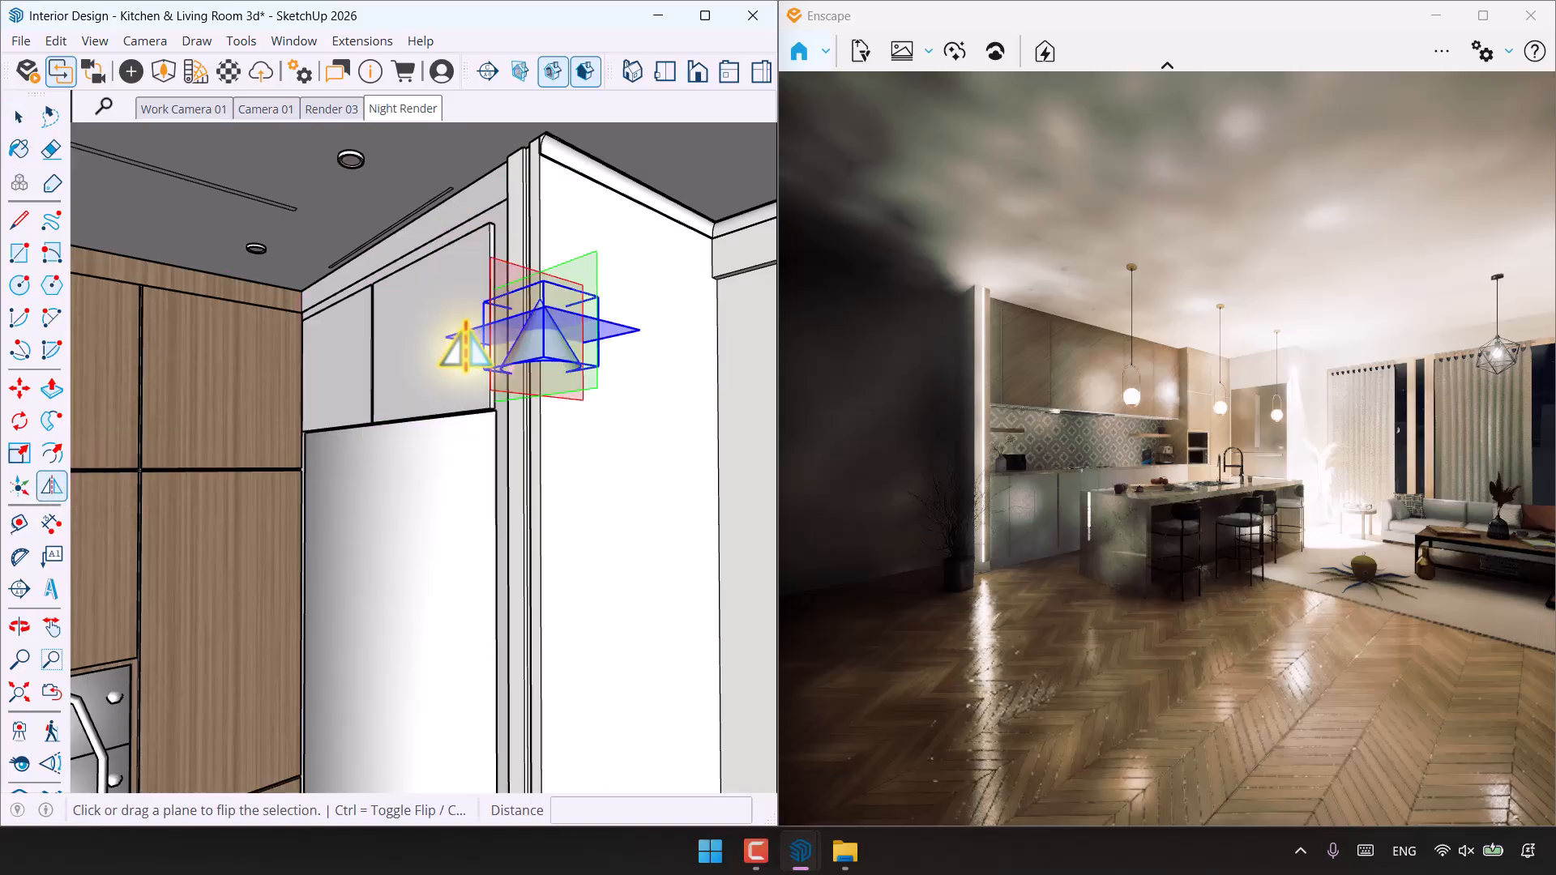
pyautogui.click(451, 345)
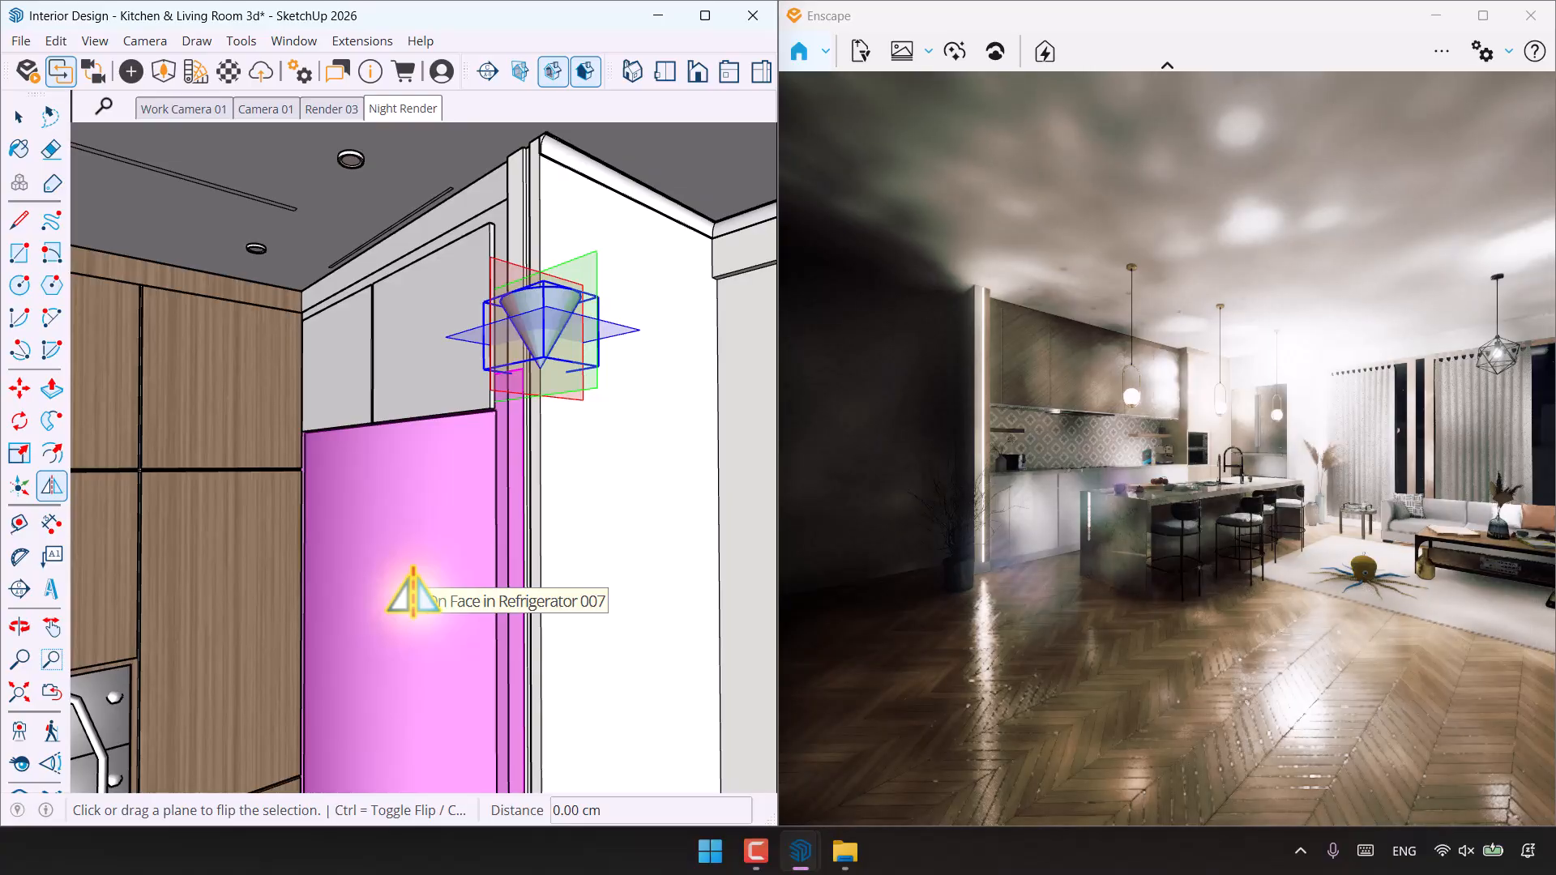
pyautogui.press('space')
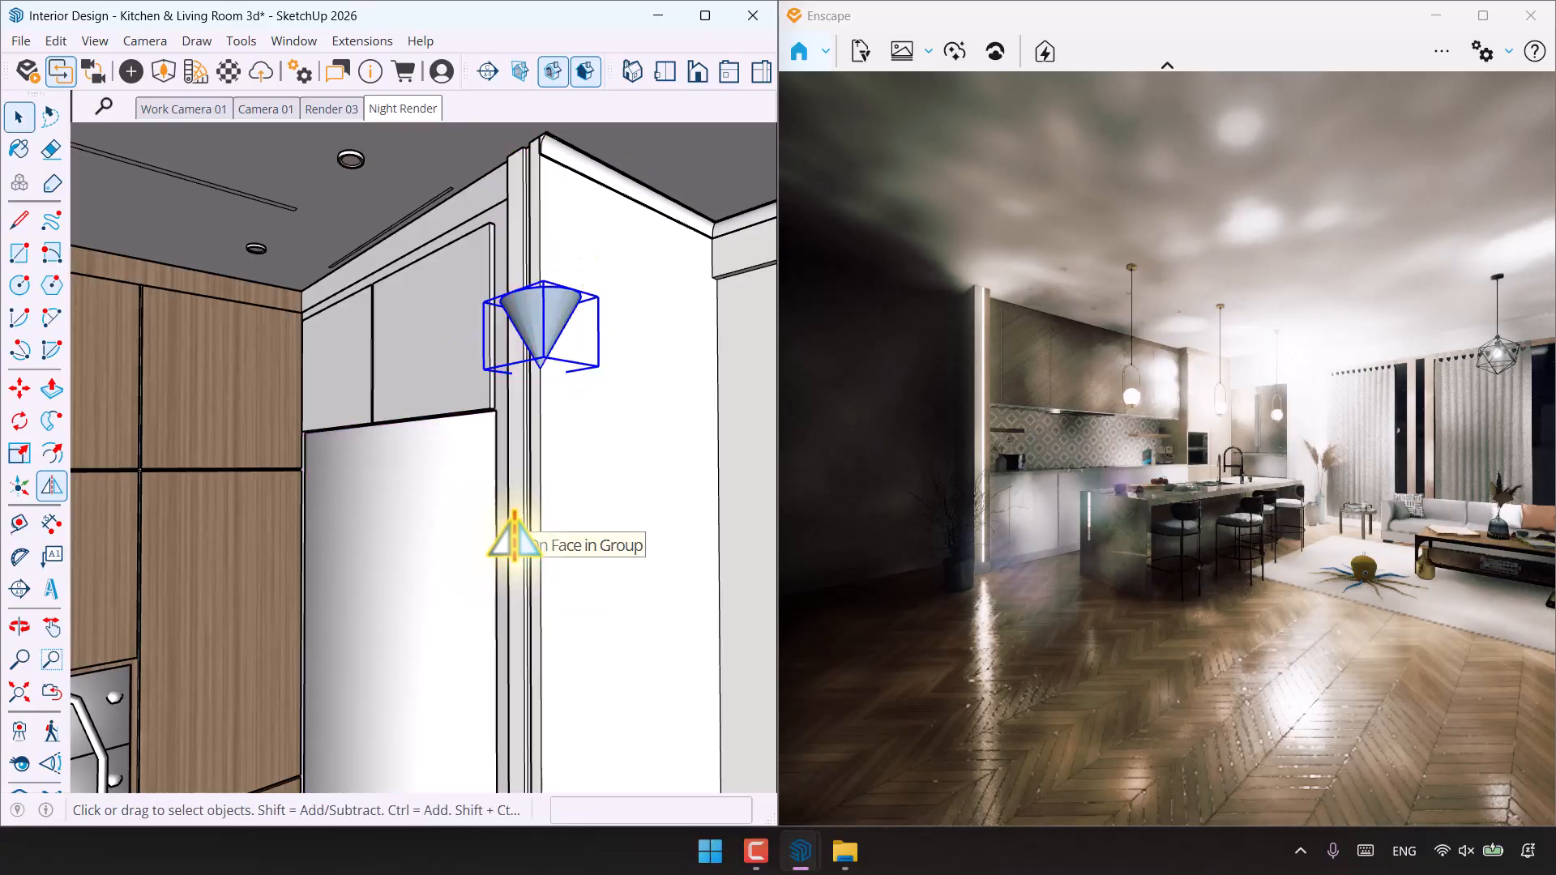
pyautogui.press('Delete')
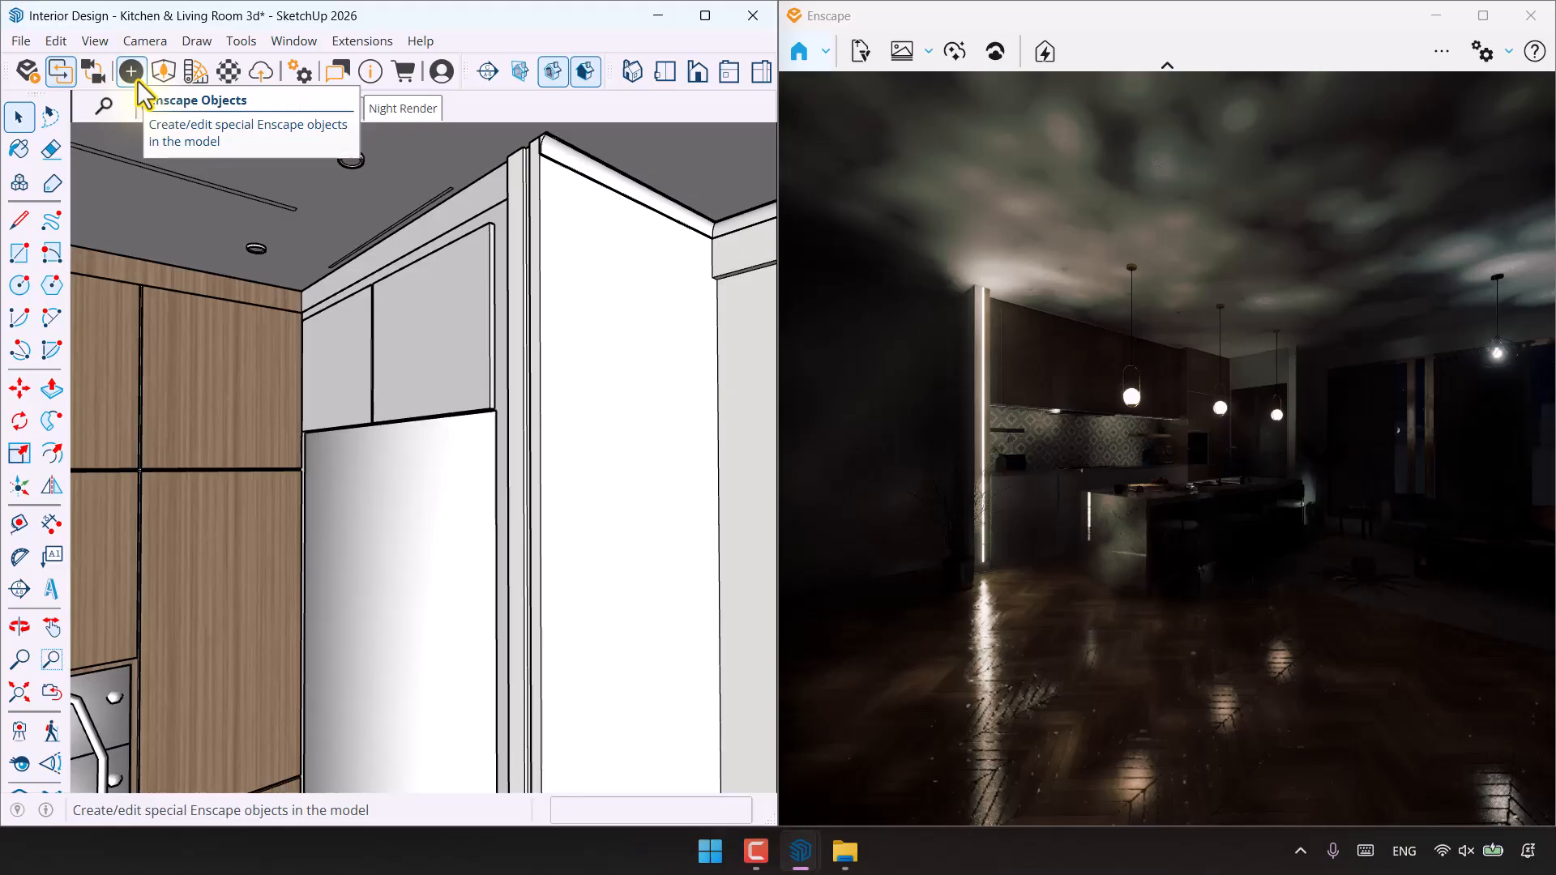
# Add a new Enscape spotlight along the vertical wall edge beside the refrigerator, pointing straight down
pyautogui.click(131, 72)
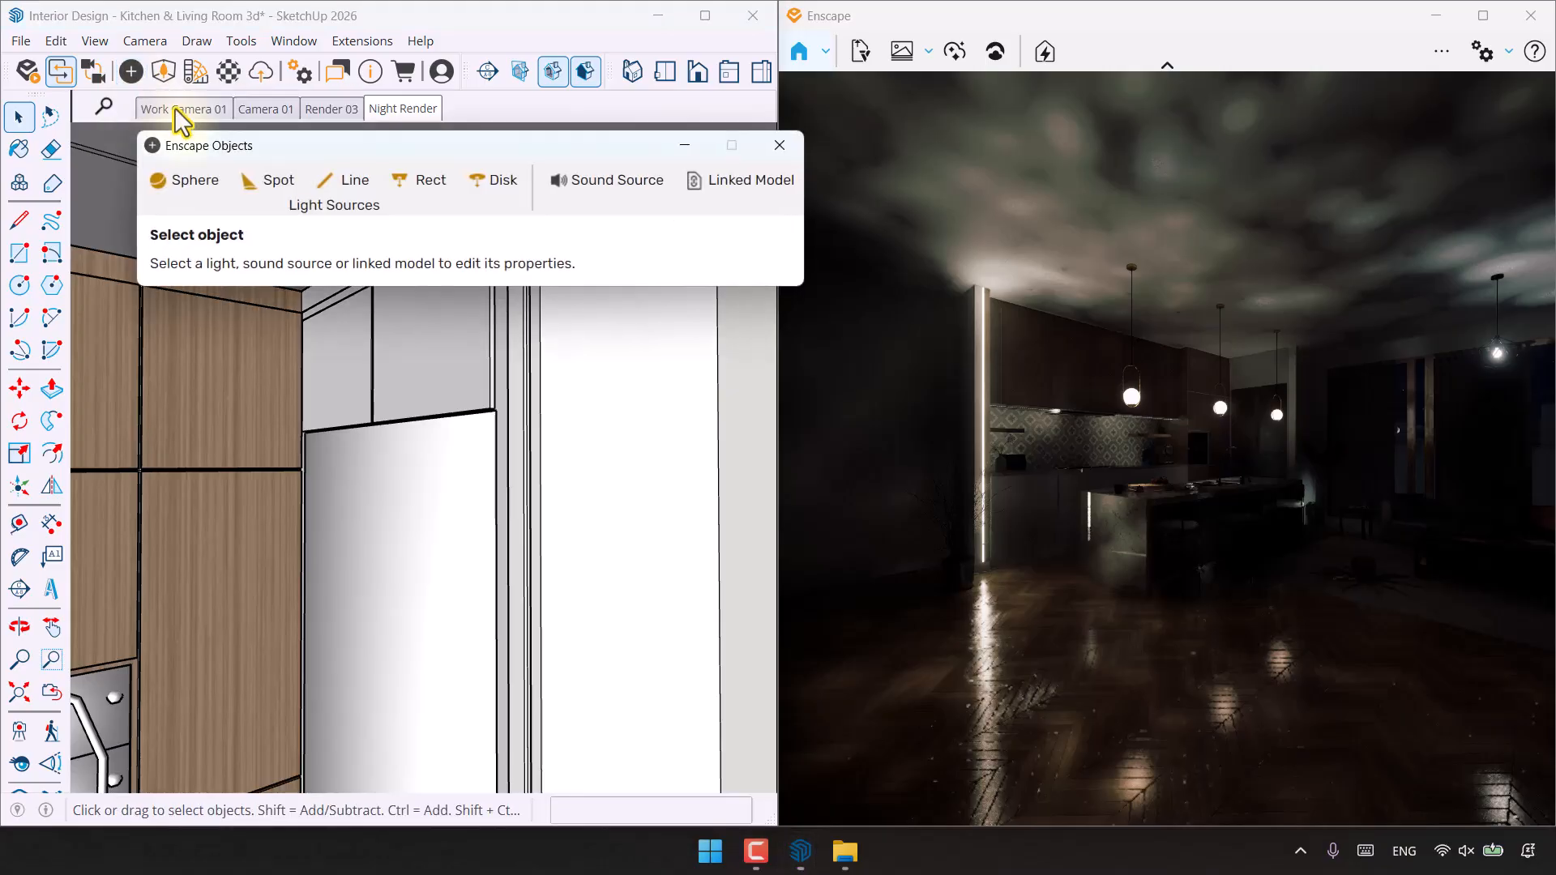
pyautogui.click(267, 185)
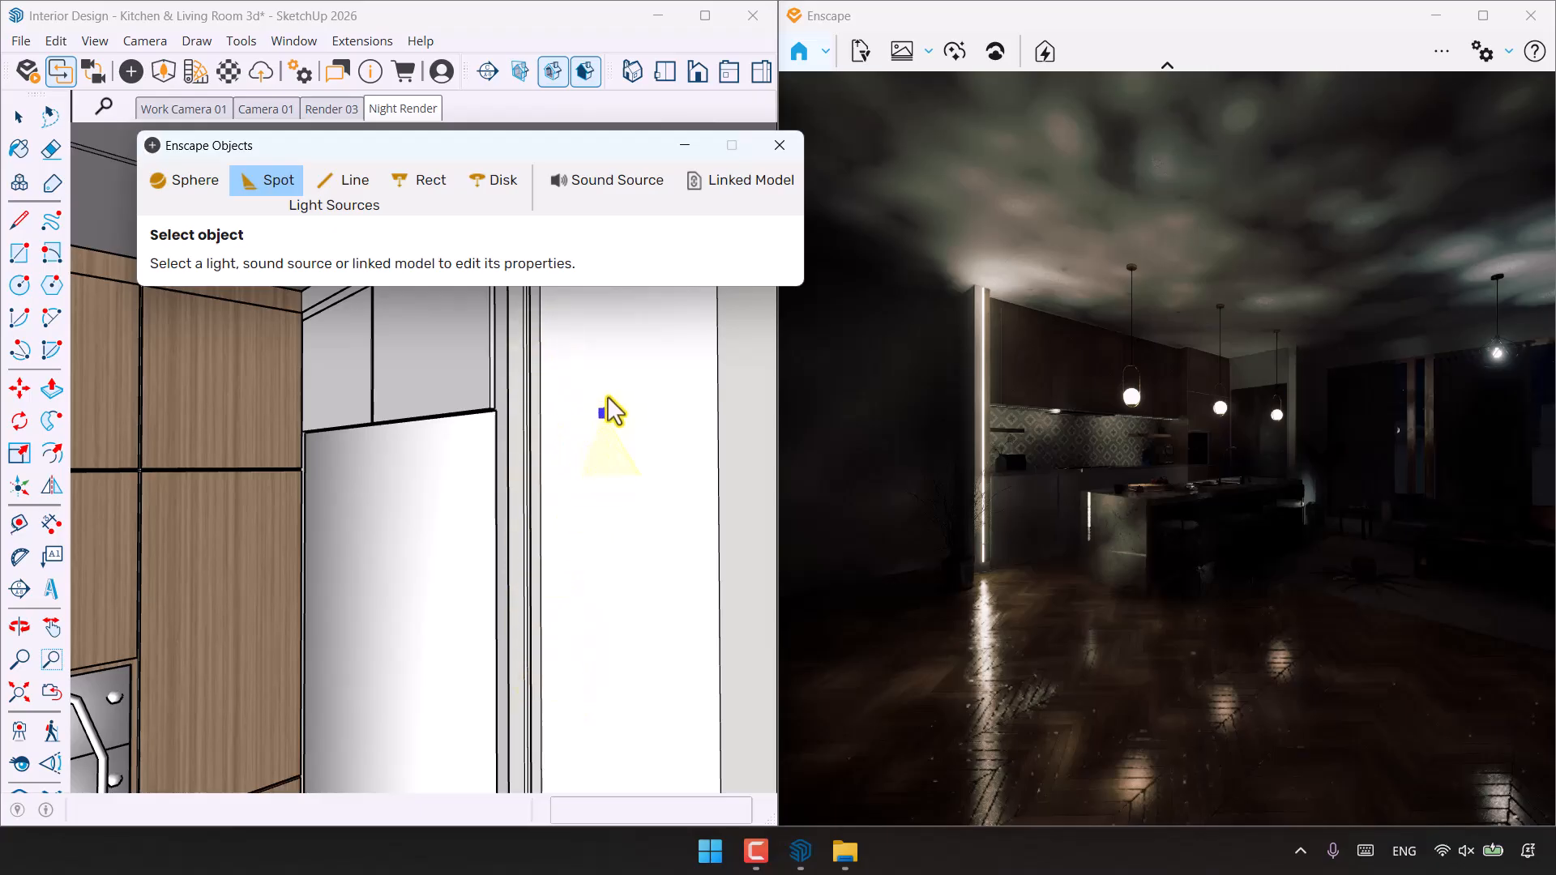
pyautogui.moveTo(611, 414); pyautogui.dragTo(565, 677, button='middle')
pyautogui.scroll(1, 565, 677)
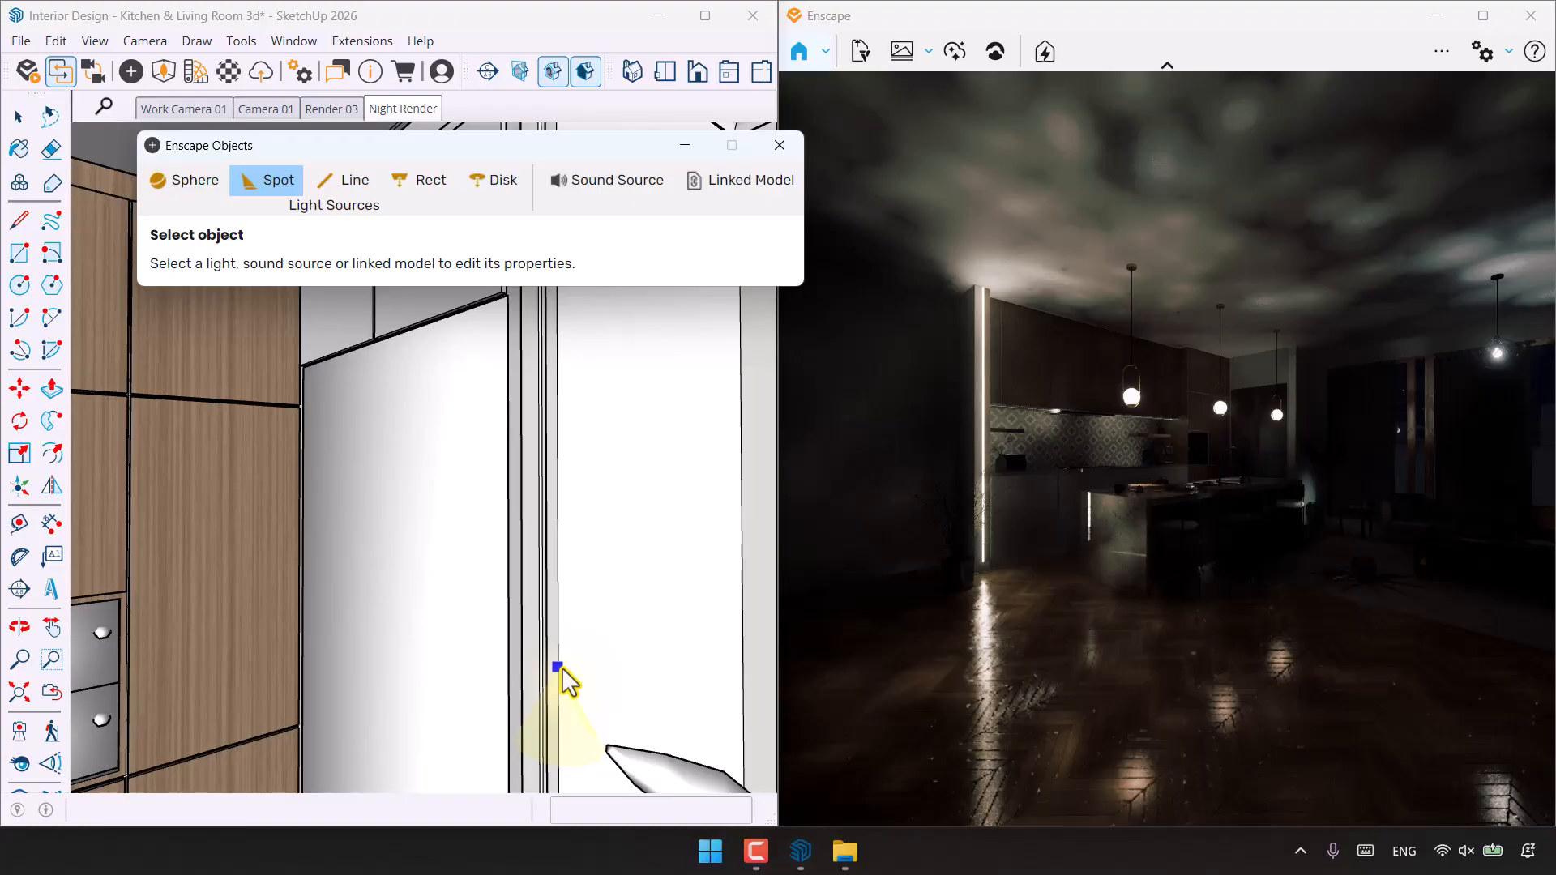
pyautogui.click(562, 670)
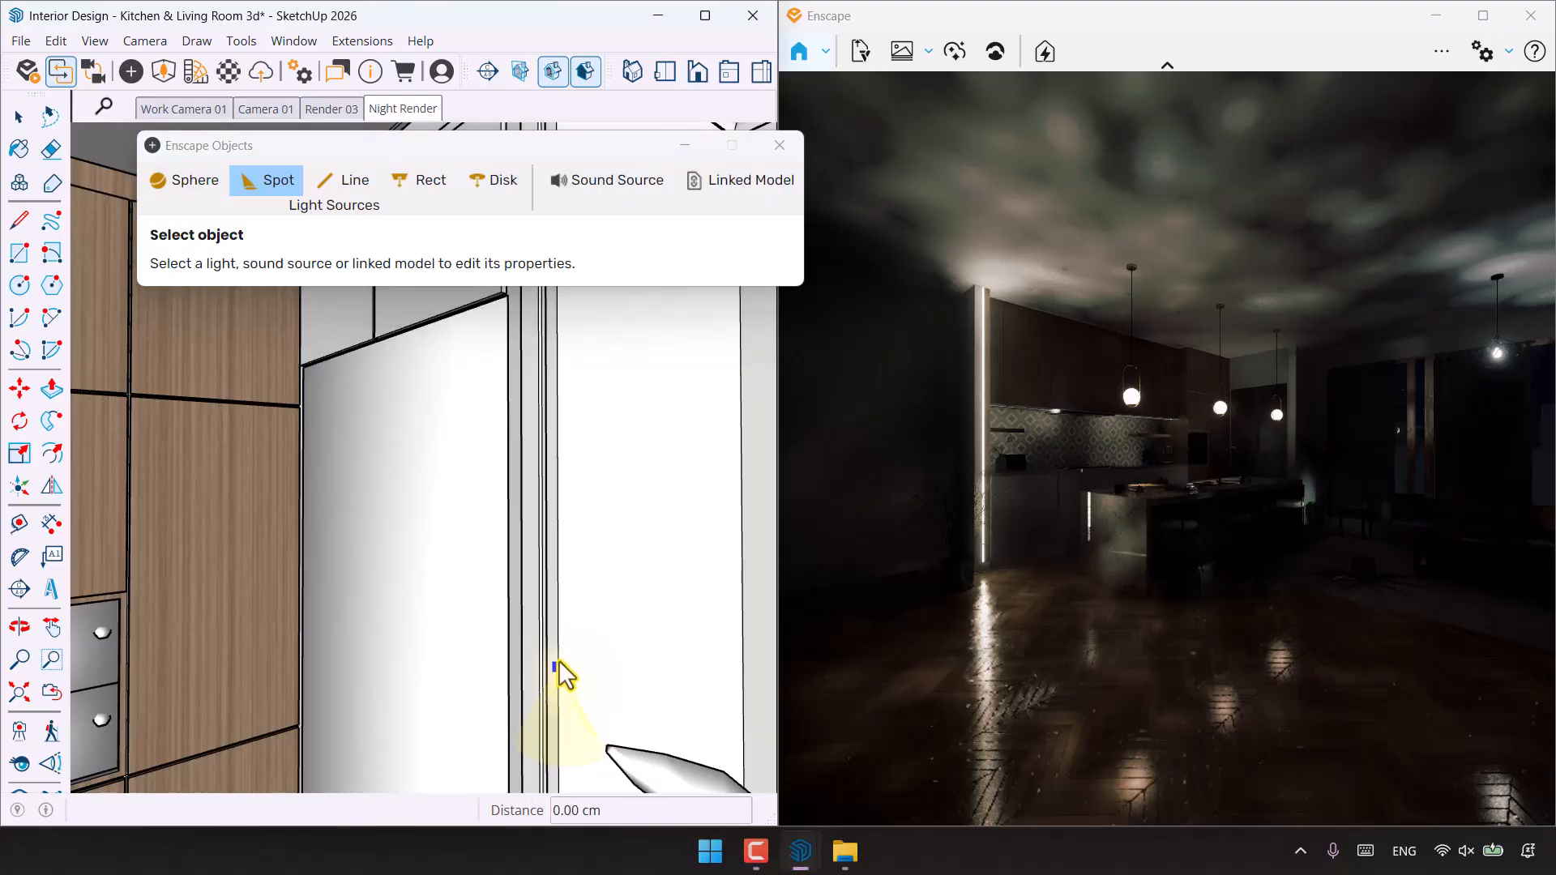
pyautogui.click(558, 326)
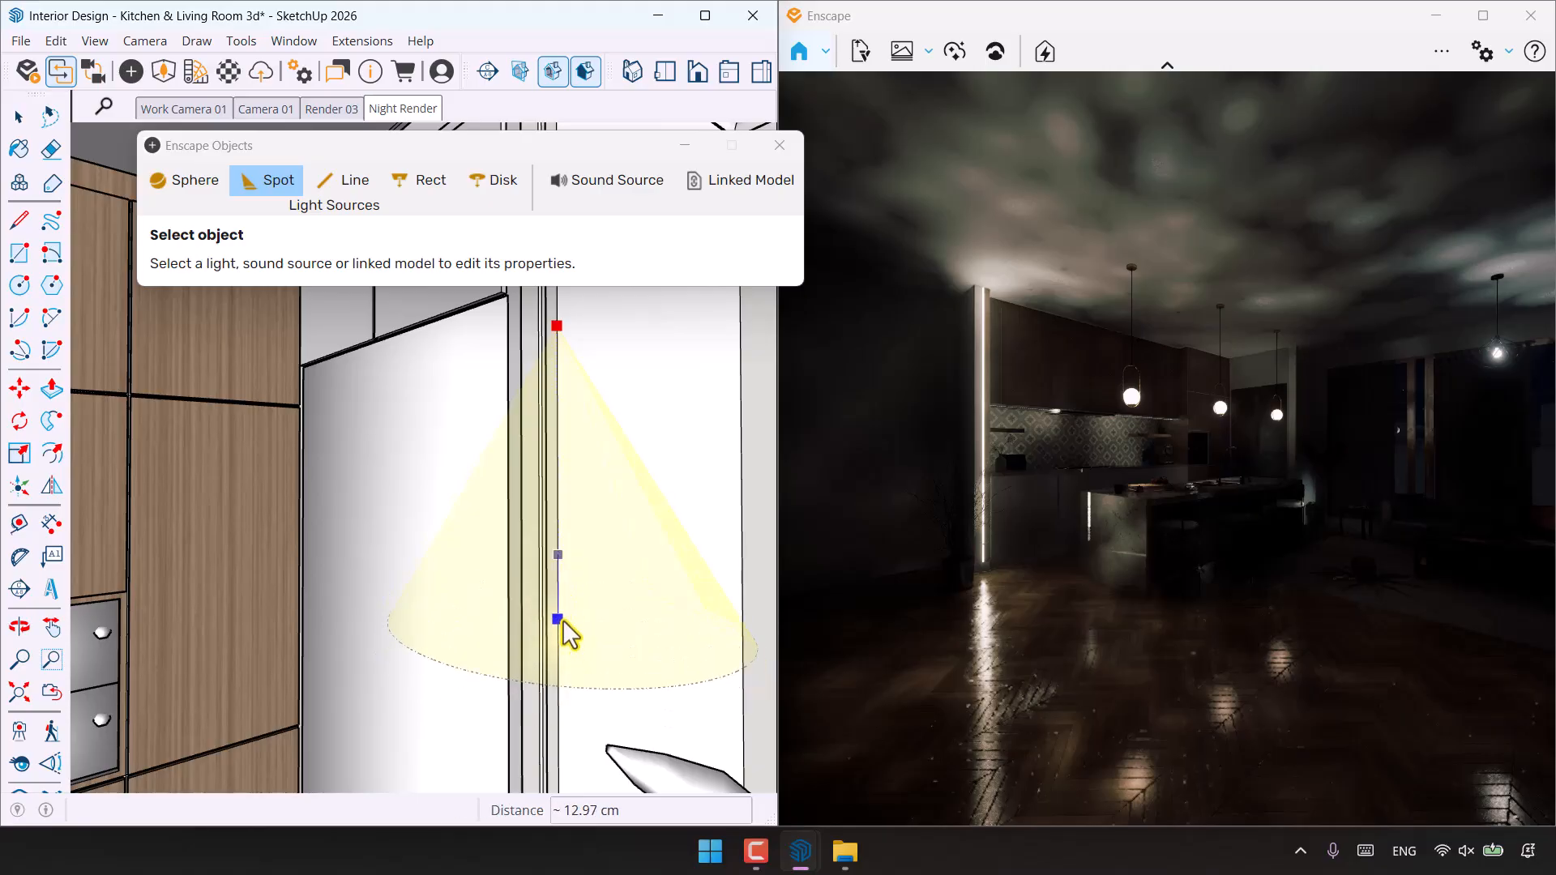
pyautogui.click(558, 620)
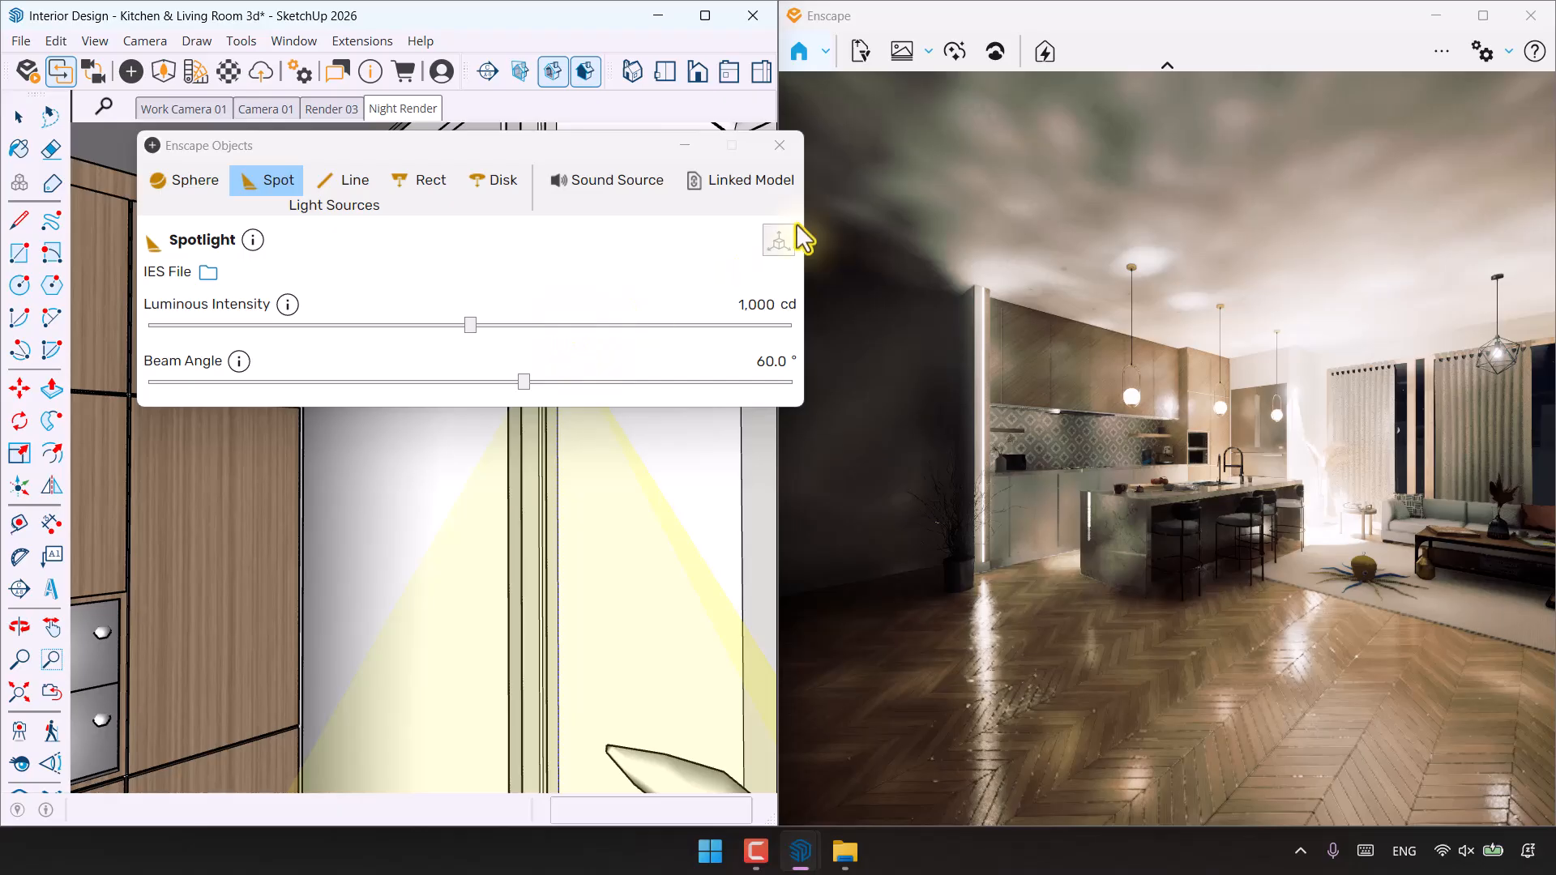
pyautogui.click(780, 145)
# Move the spotlight by its tip to the center of the recessed ceiling light in front of the refrigerator cabinet
pyautogui.click(19, 388)
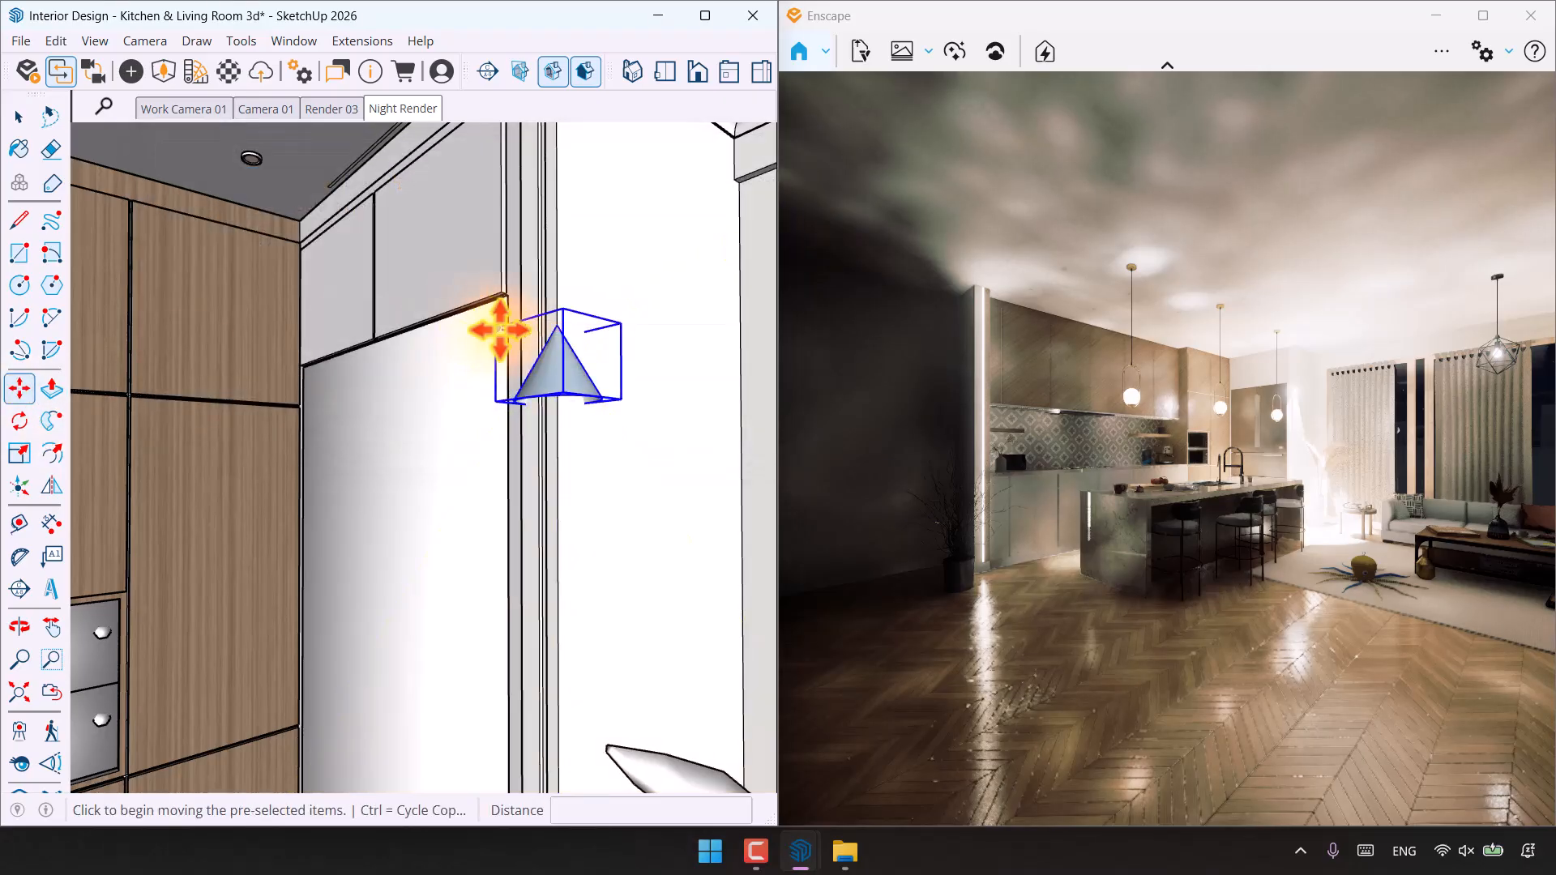
pyautogui.scroll(1, 500, 330)
pyautogui.click(562, 324)
pyautogui.scroll(-3, 441, 292)
pyautogui.moveTo(444, 296); pyautogui.dragTo(740, 253, button='middle')
pyautogui.scroll(3, 502, 248)
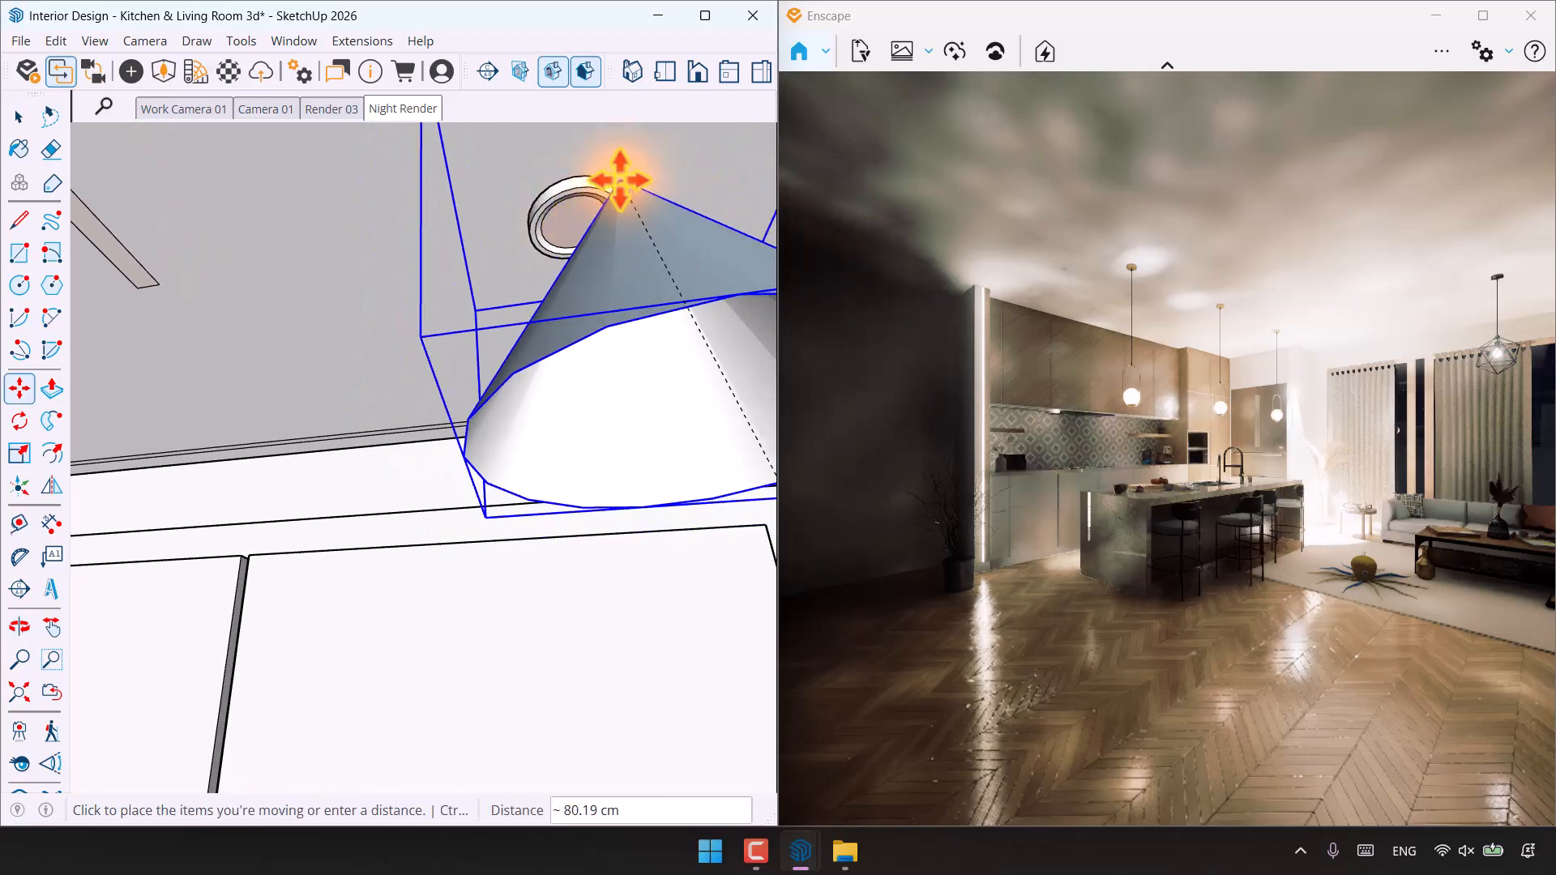
pyautogui.click(599, 306)
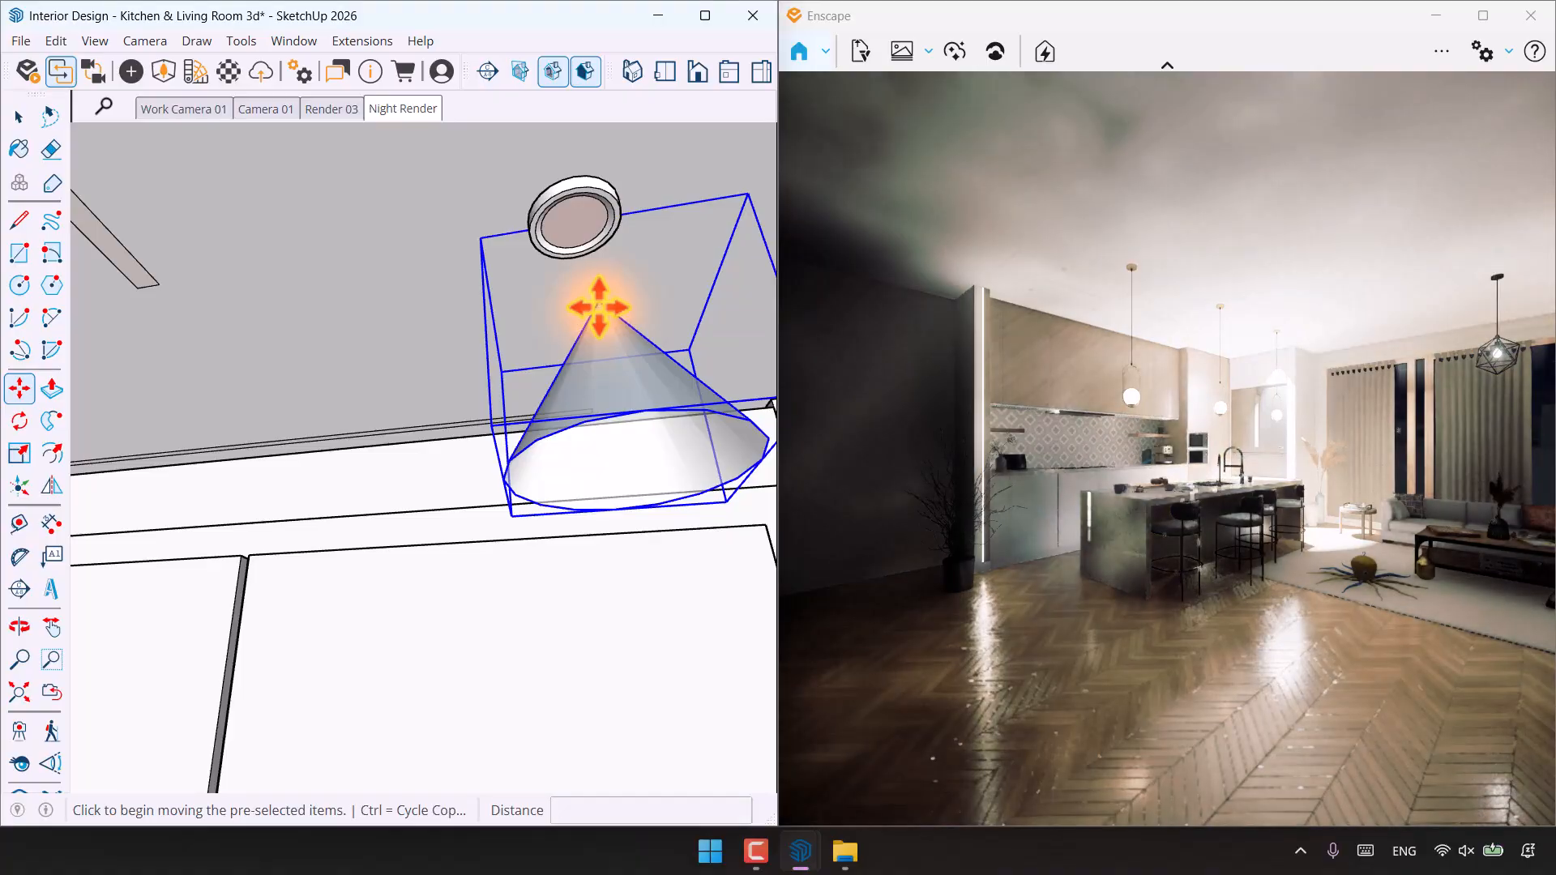
pyautogui.click(599, 306)
pyautogui.click(574, 222)
# Copy the spotlight 65.70 cm onto the neighboring recessed ceiling light
pyautogui.moveTo(594, 305)
pyautogui.mouseDown(button='middle')
pyautogui.moveTo(327, 424)
pyautogui.moveTo(323, 380)
pyautogui.moveTo(567, 306)
pyautogui.moveTo(504, 271)
pyautogui.moveTo(503, 340)
pyautogui.moveTo(611, 346)
pyautogui.mouseUp(button='middle')
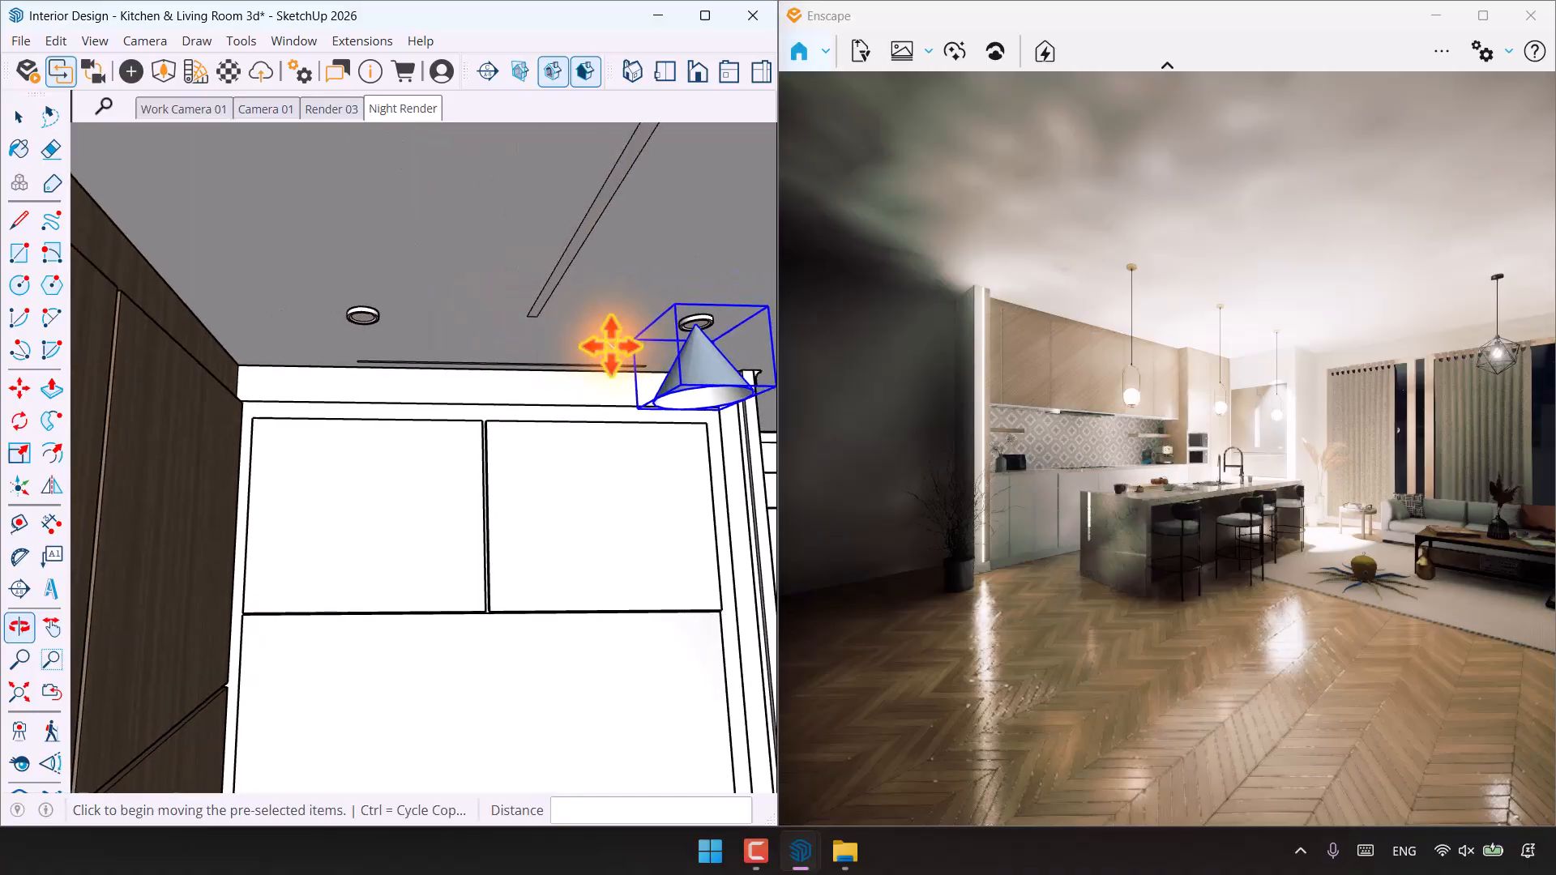
pyautogui.press('ctrl')
pyautogui.click(611, 346)
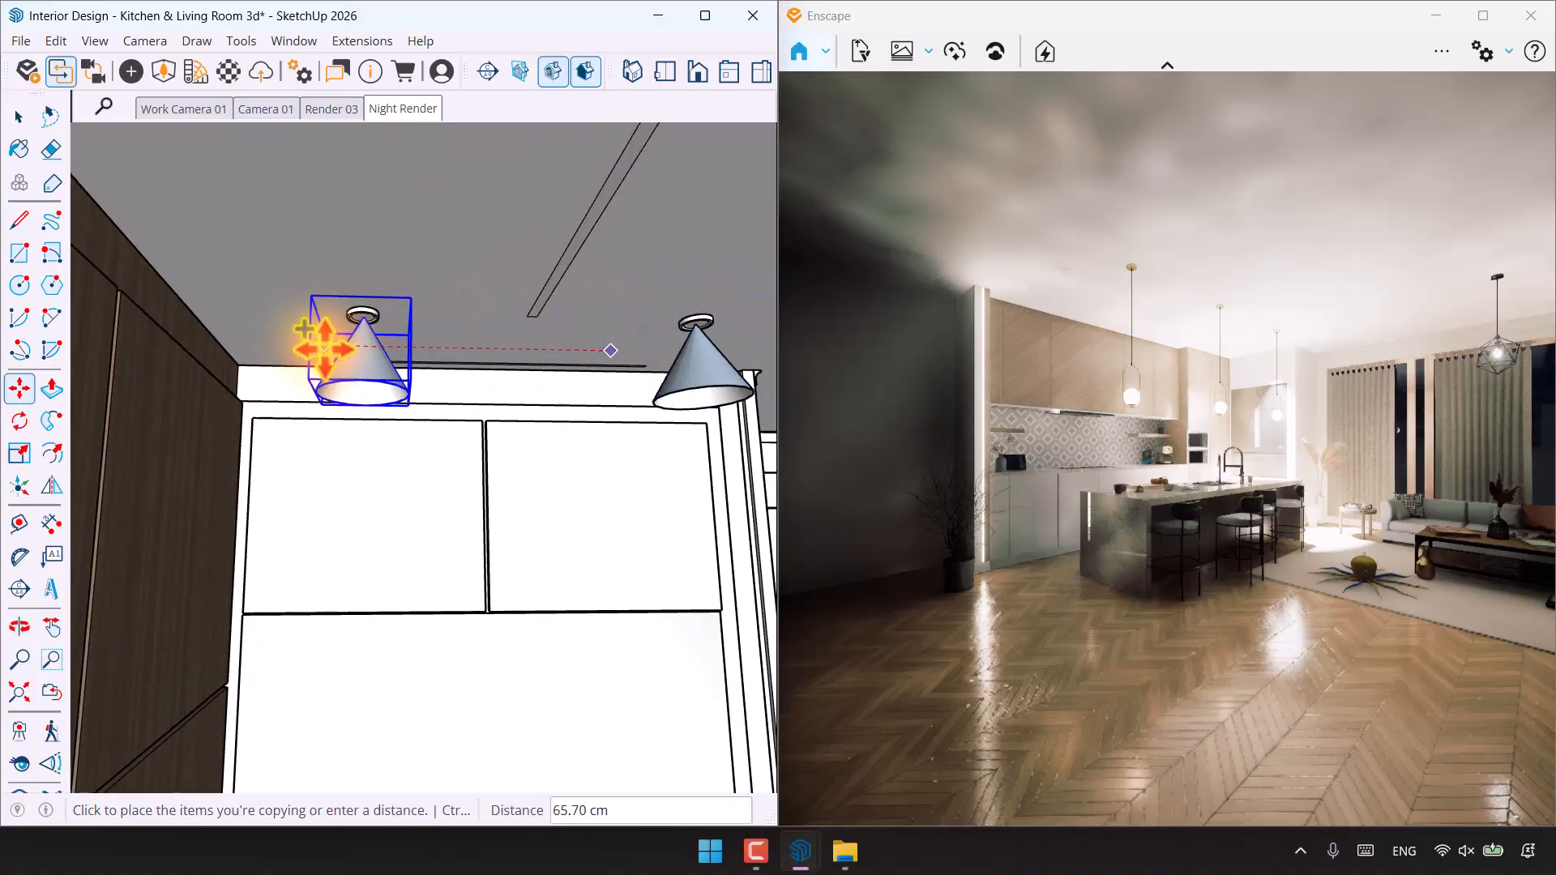
pyautogui.click(323, 349)
pyautogui.press('space')
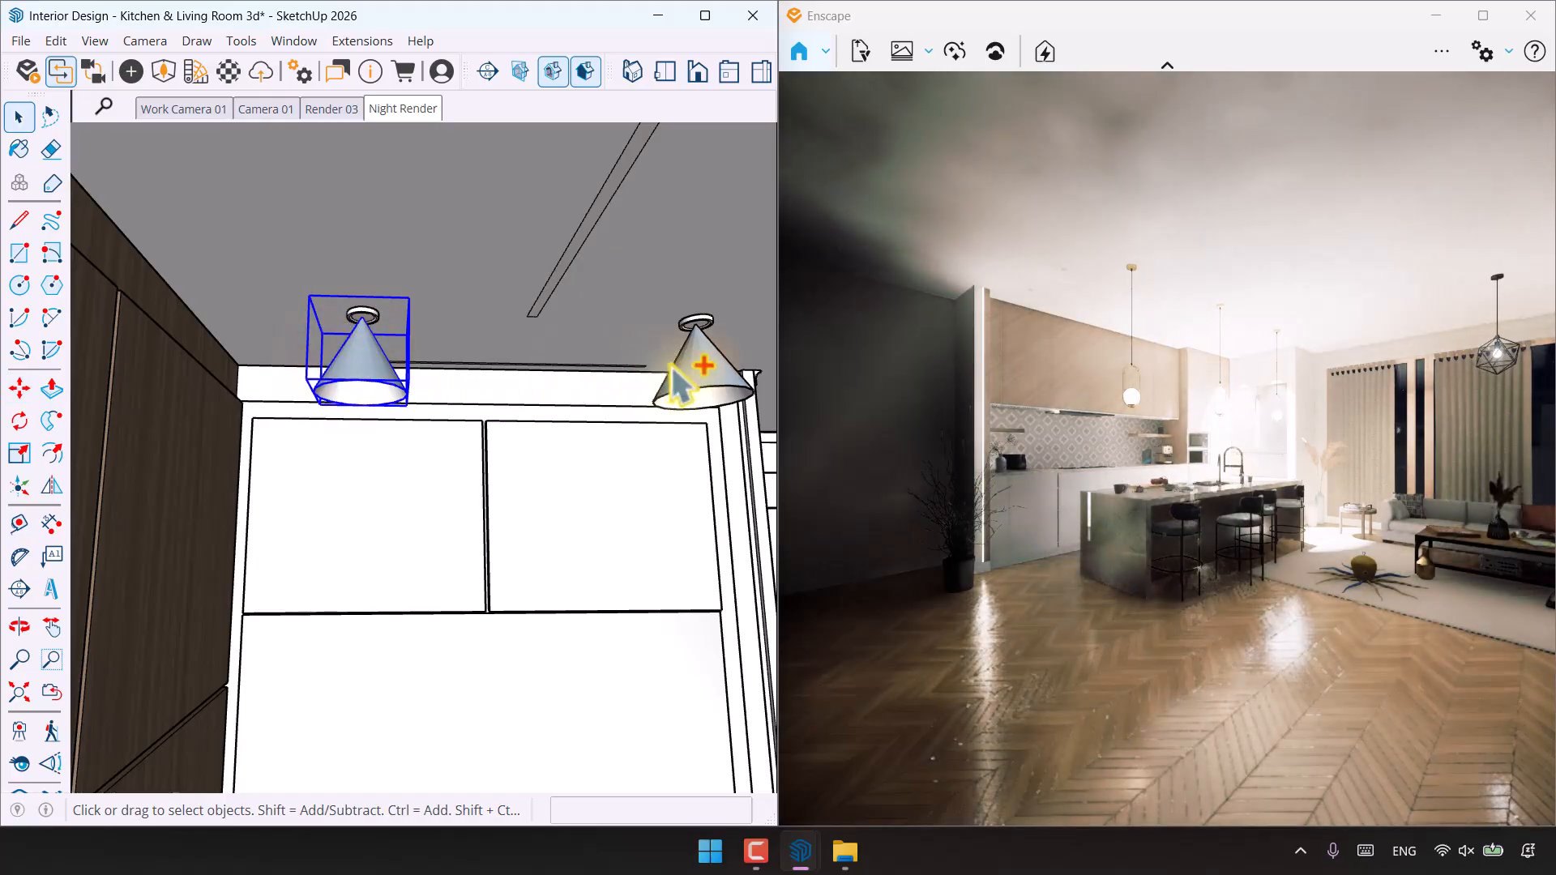
# Select both spotlights and copy them about 80 cm along the cabinets onto the adjacent pair of recessed ceiling lights
pyautogui.keyDown('ctrl'); pyautogui.click(683, 375); pyautogui.keyUp('ctrl')
pyautogui.moveTo(690, 395); pyautogui.dragTo(324, 377, button='middle')
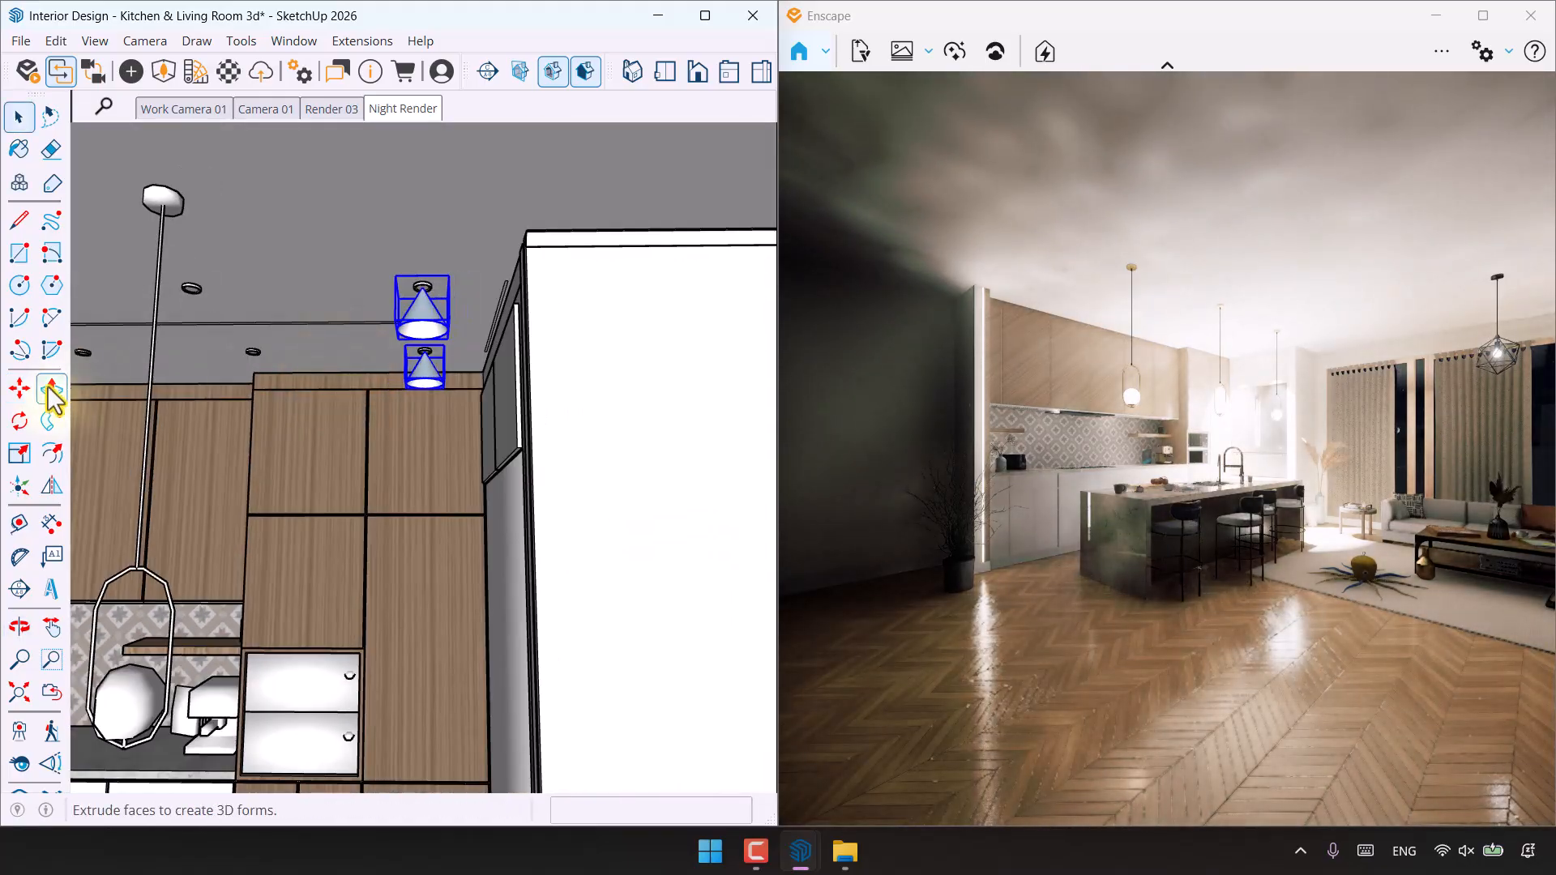
pyautogui.moveTo(170, 393); pyautogui.dragTo(365, 364, button='middle')
pyautogui.press('m')
pyautogui.click(539, 279)
pyautogui.press('ctrl')
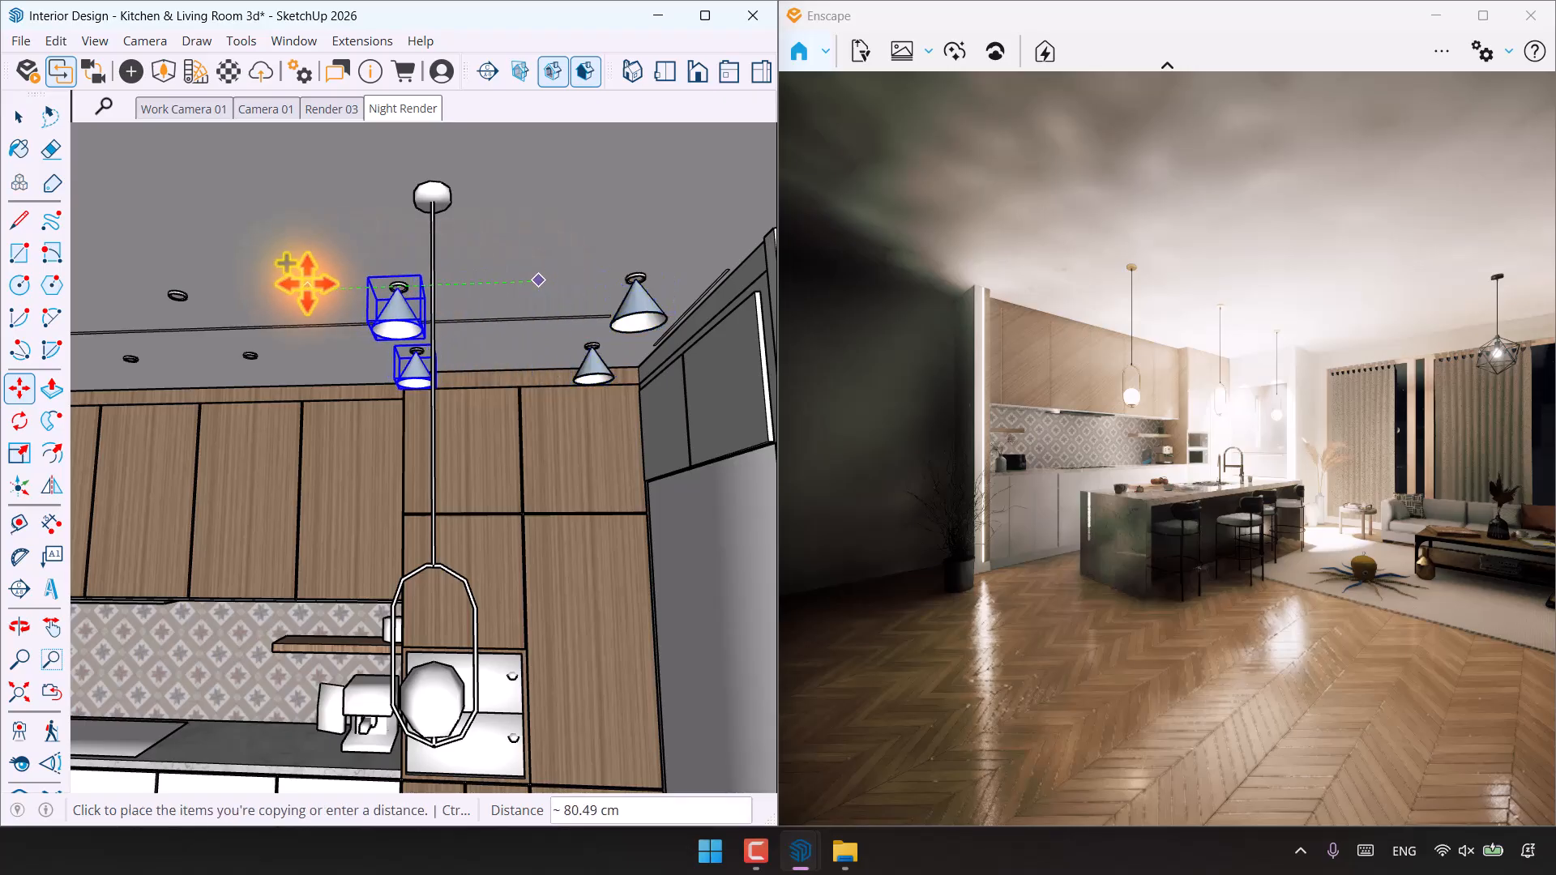
pyautogui.click(305, 282)
# Copy the spotlight pair onto the remaining pairs of recessed ceiling lights, up to the far end of the upper cabinets
pyautogui.moveTo(305, 283); pyautogui.dragTo(671, 260, button='middle')
pyautogui.click(673, 260)
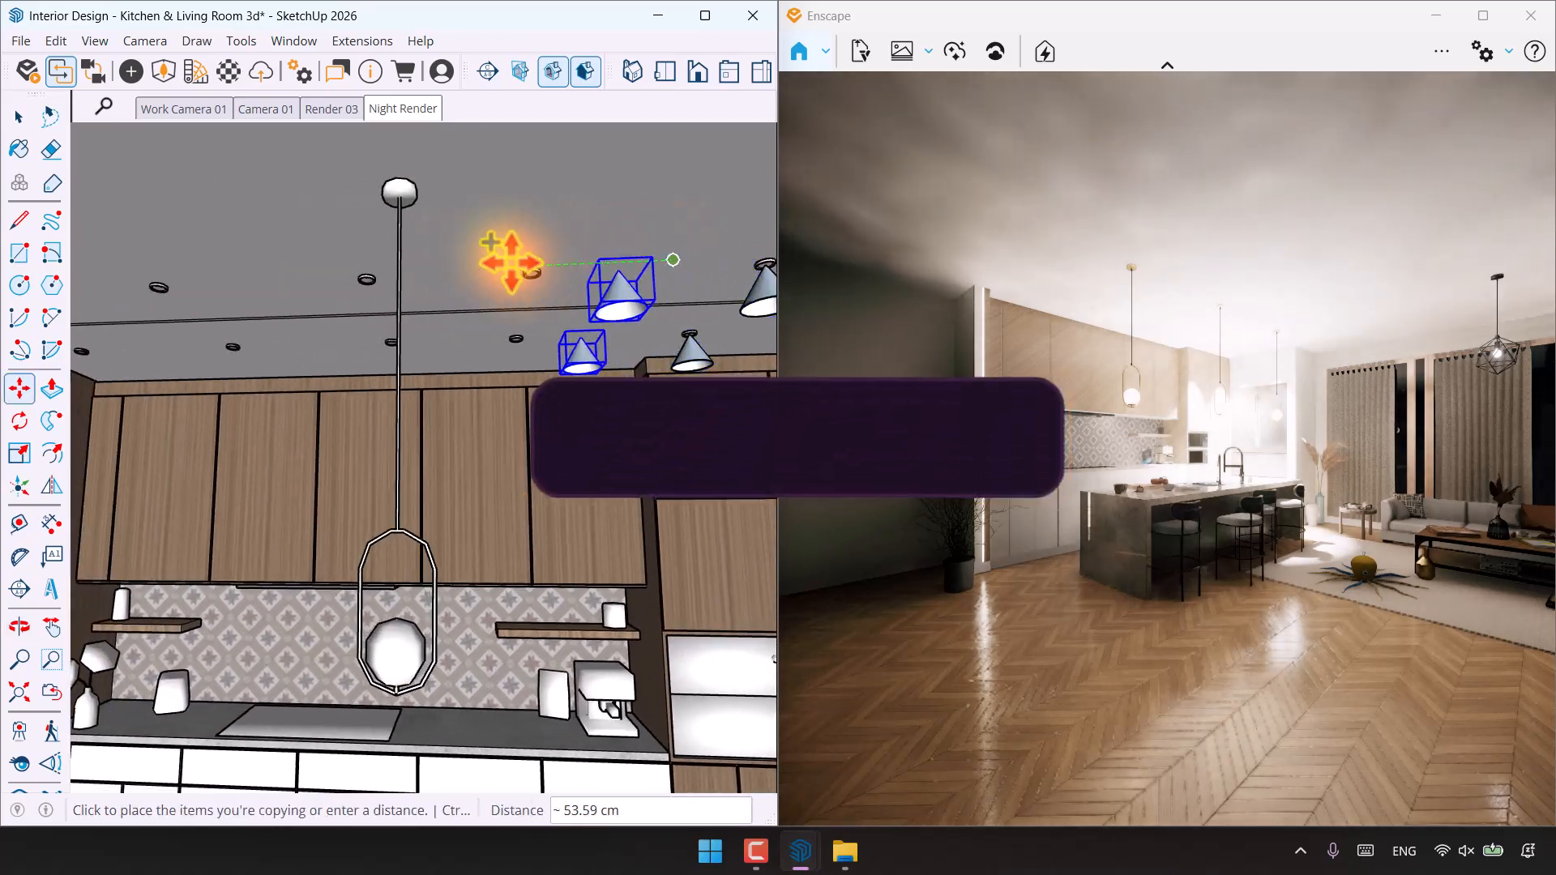
pyautogui.click(443, 267)
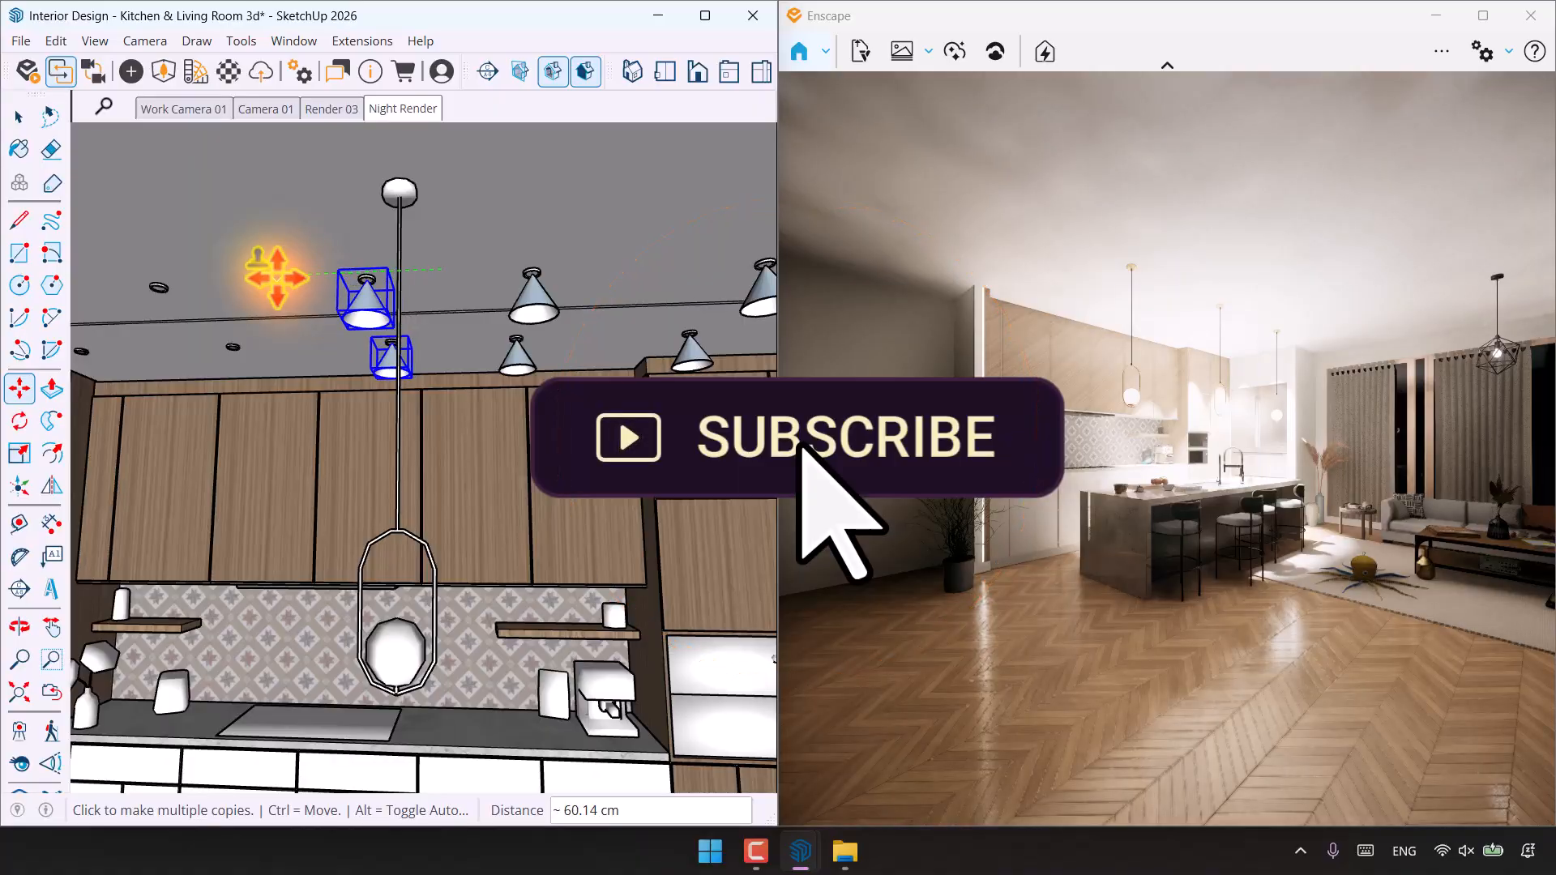
pyautogui.moveTo(271, 270); pyautogui.dragTo(697, 236, button='middle')
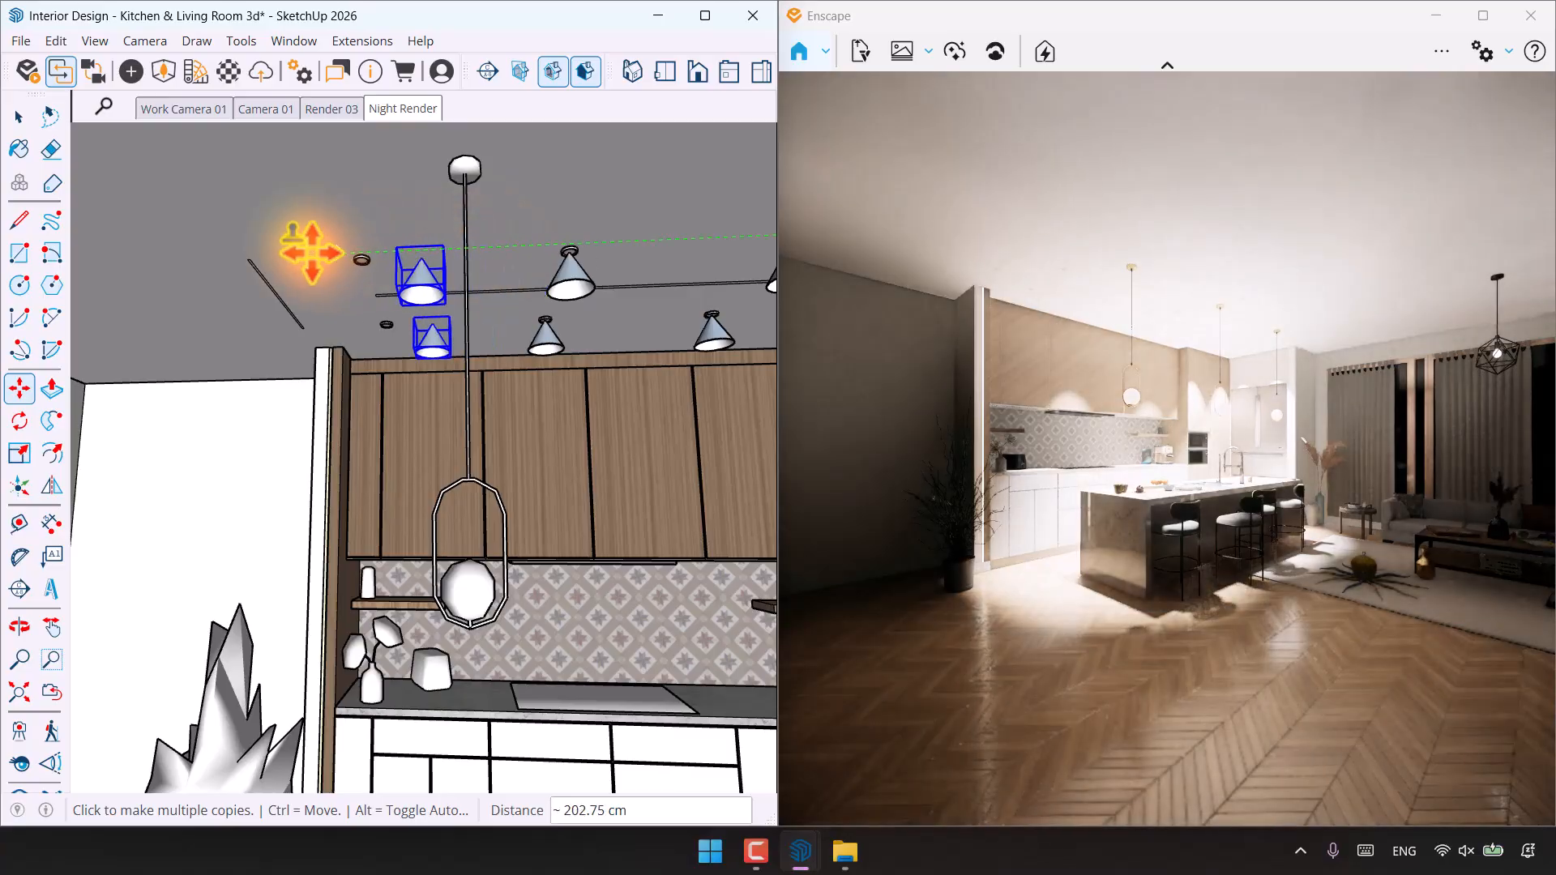
pyautogui.scroll(3, 278, 251)
pyautogui.click(270, 255)
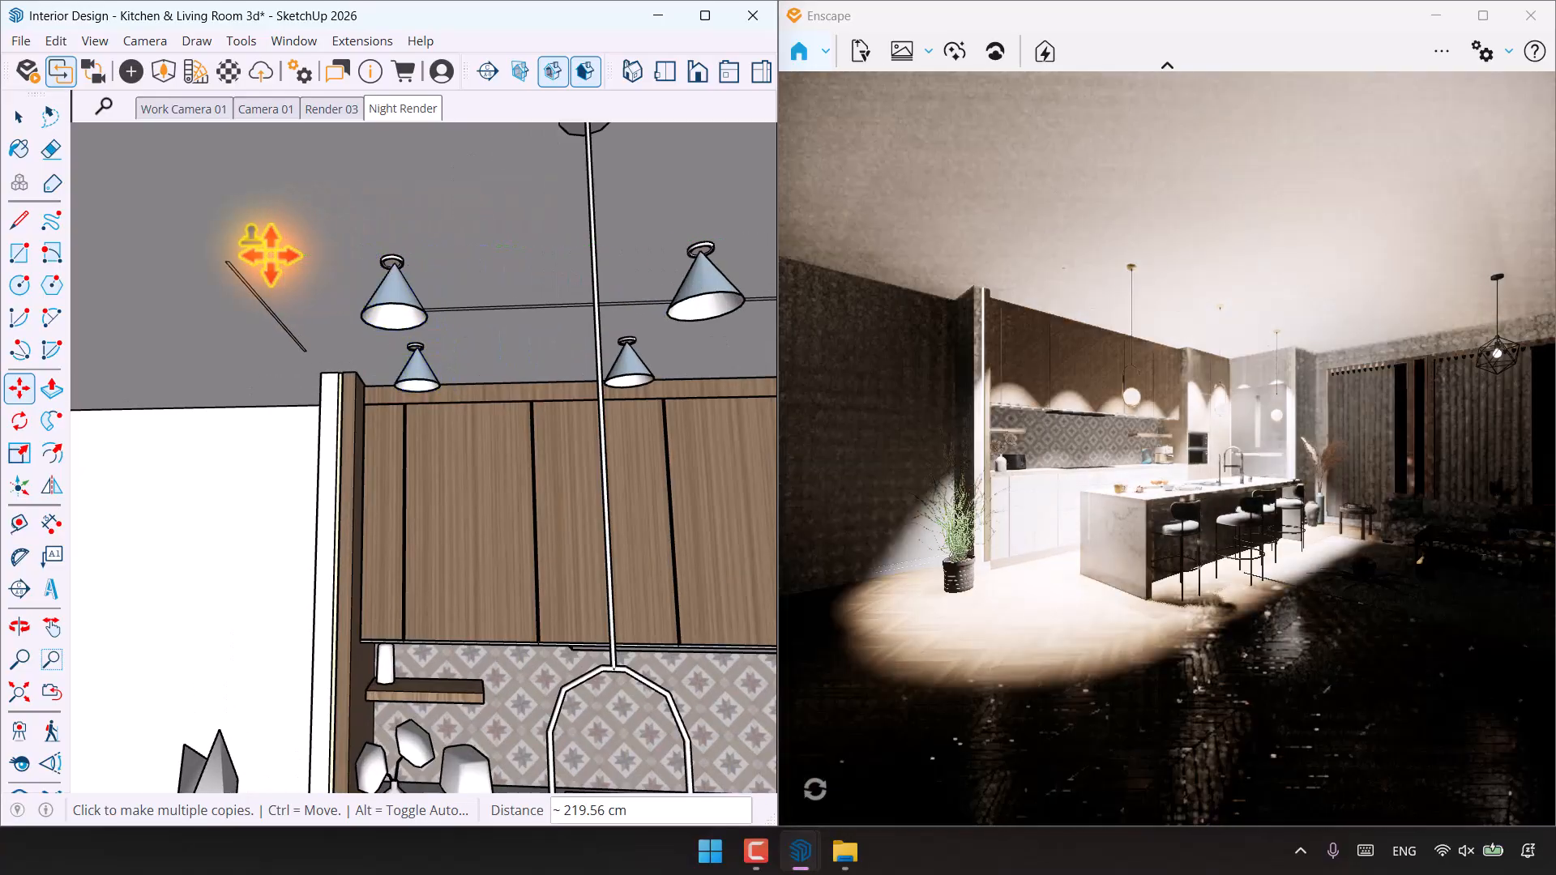
# Clear the selection of the copied spotlights and open the nearest spotlight's settings in Enscape Objects, keeping the light visible
pyautogui.press('space')
pyautogui.moveTo(392, 417); pyautogui.dragTo(577, 423, button='middle')
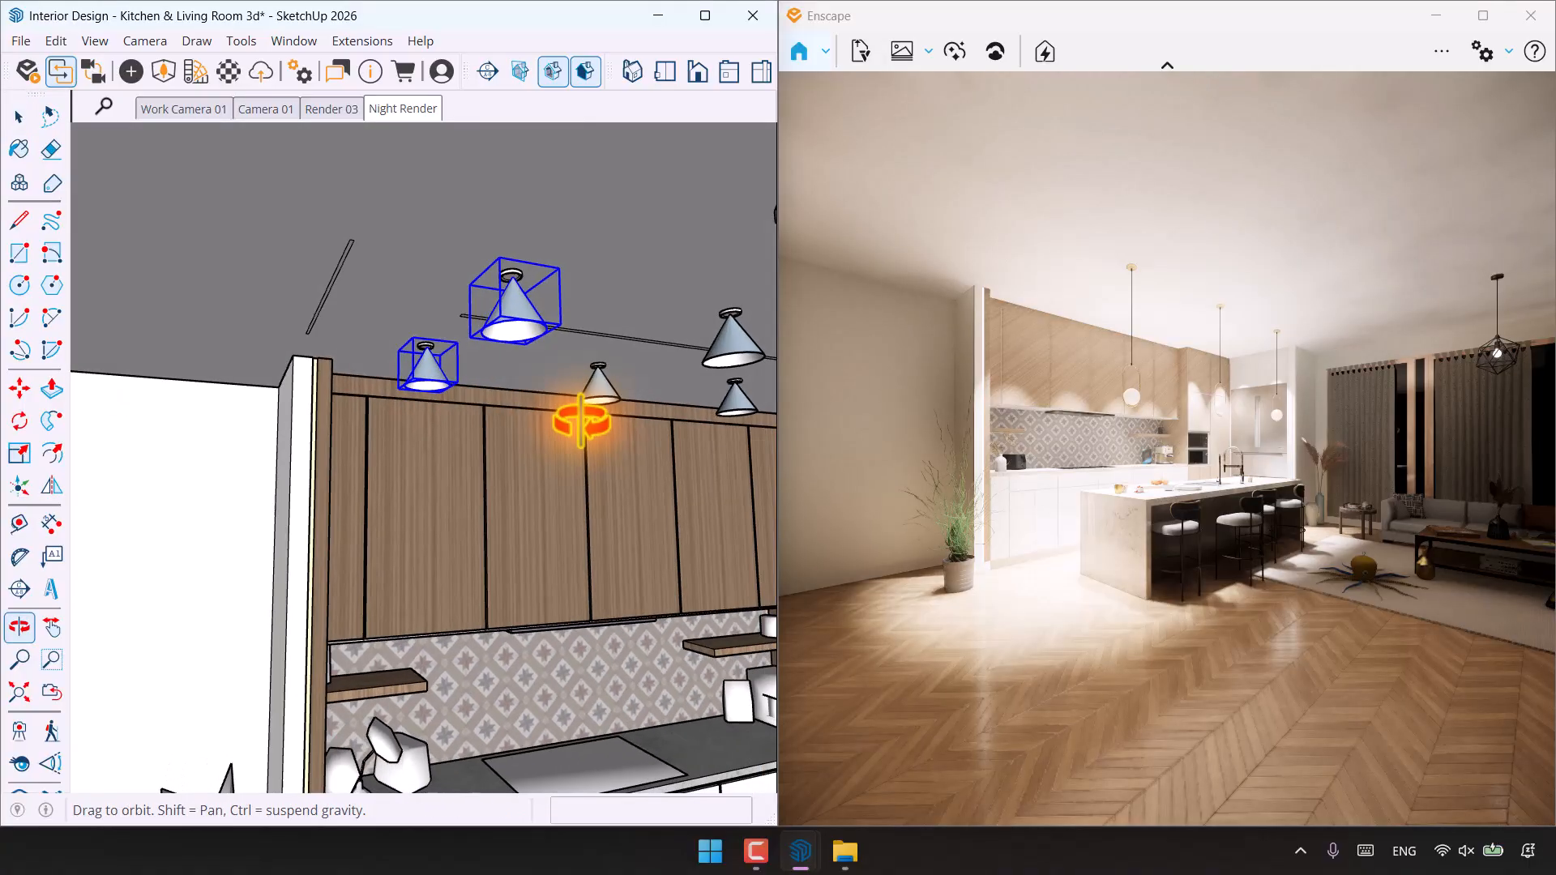
pyautogui.scroll(4, 515, 308)
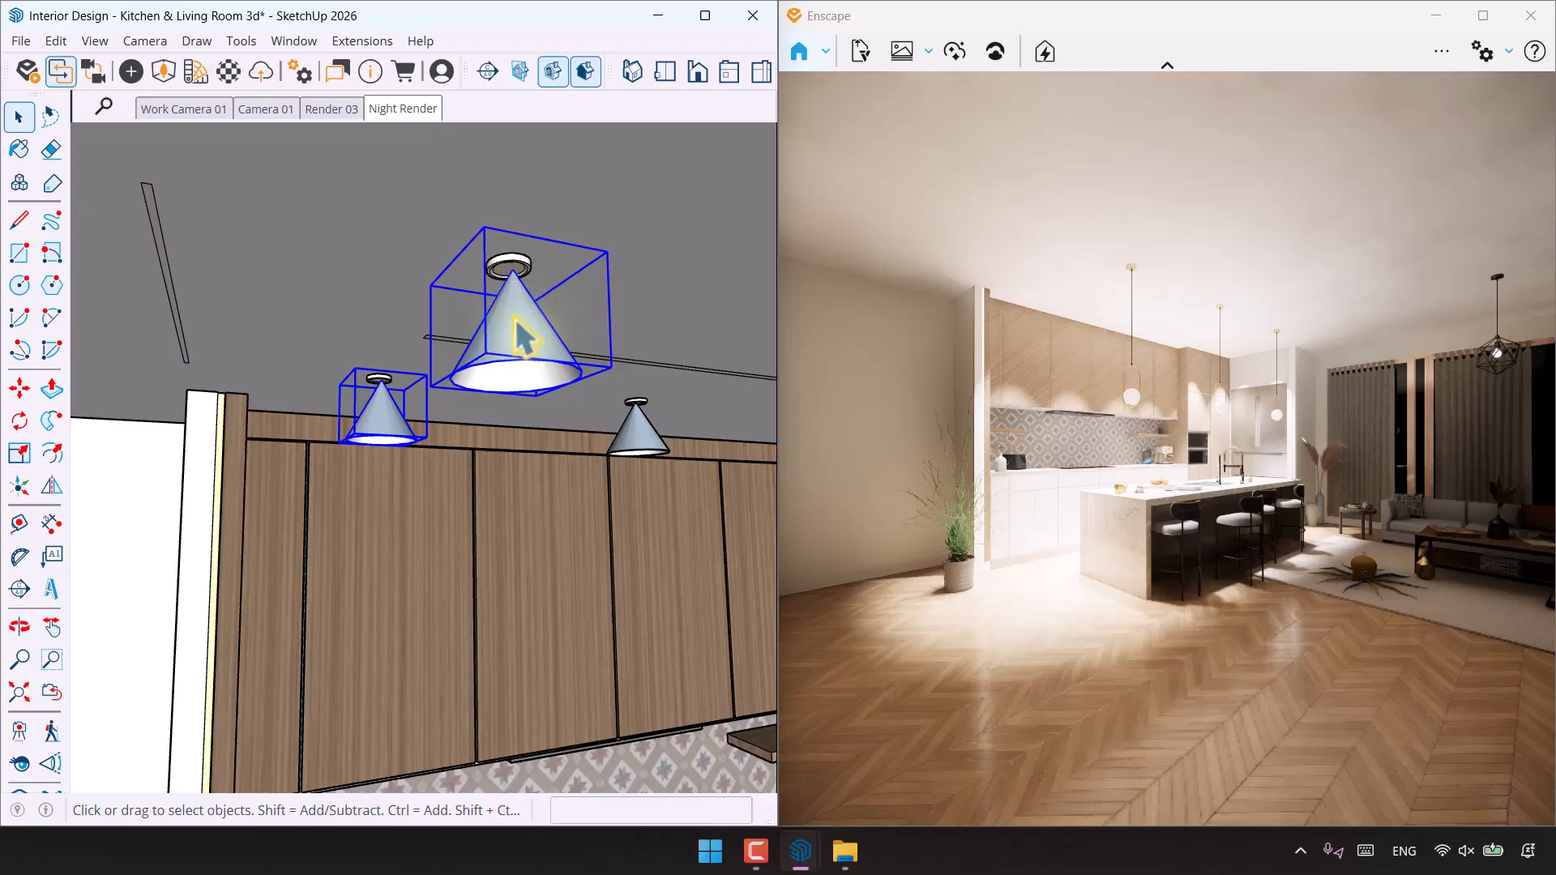
pyautogui.keyDown('shift'); pyautogui.click(371, 398); pyautogui.keyUp('shift')
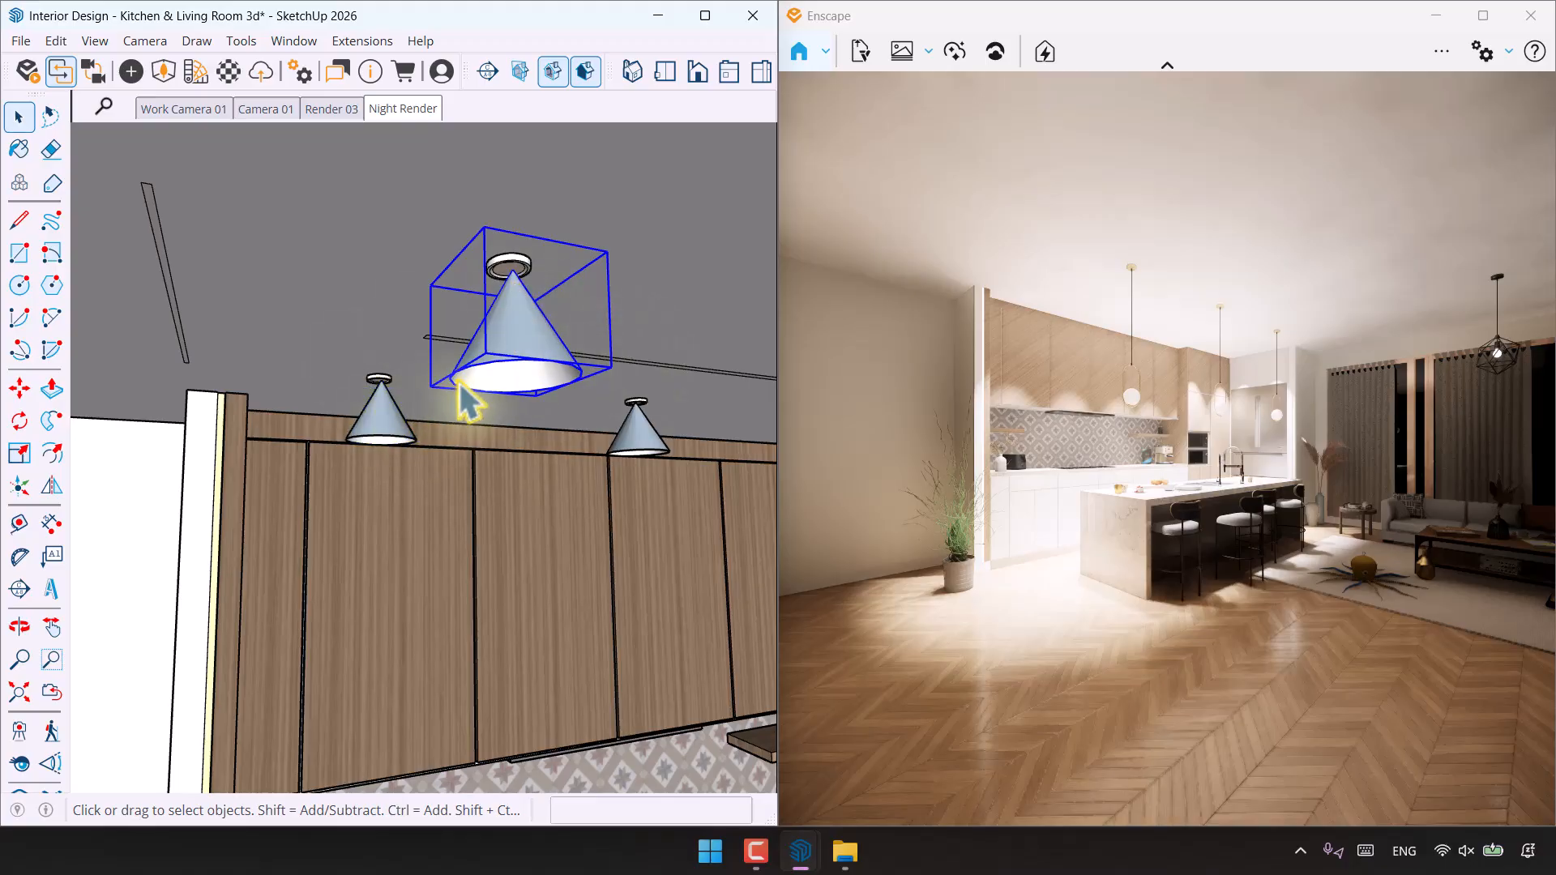
pyautogui.keyDown('shift'); pyautogui.click(528, 343); pyautogui.keyUp('shift')
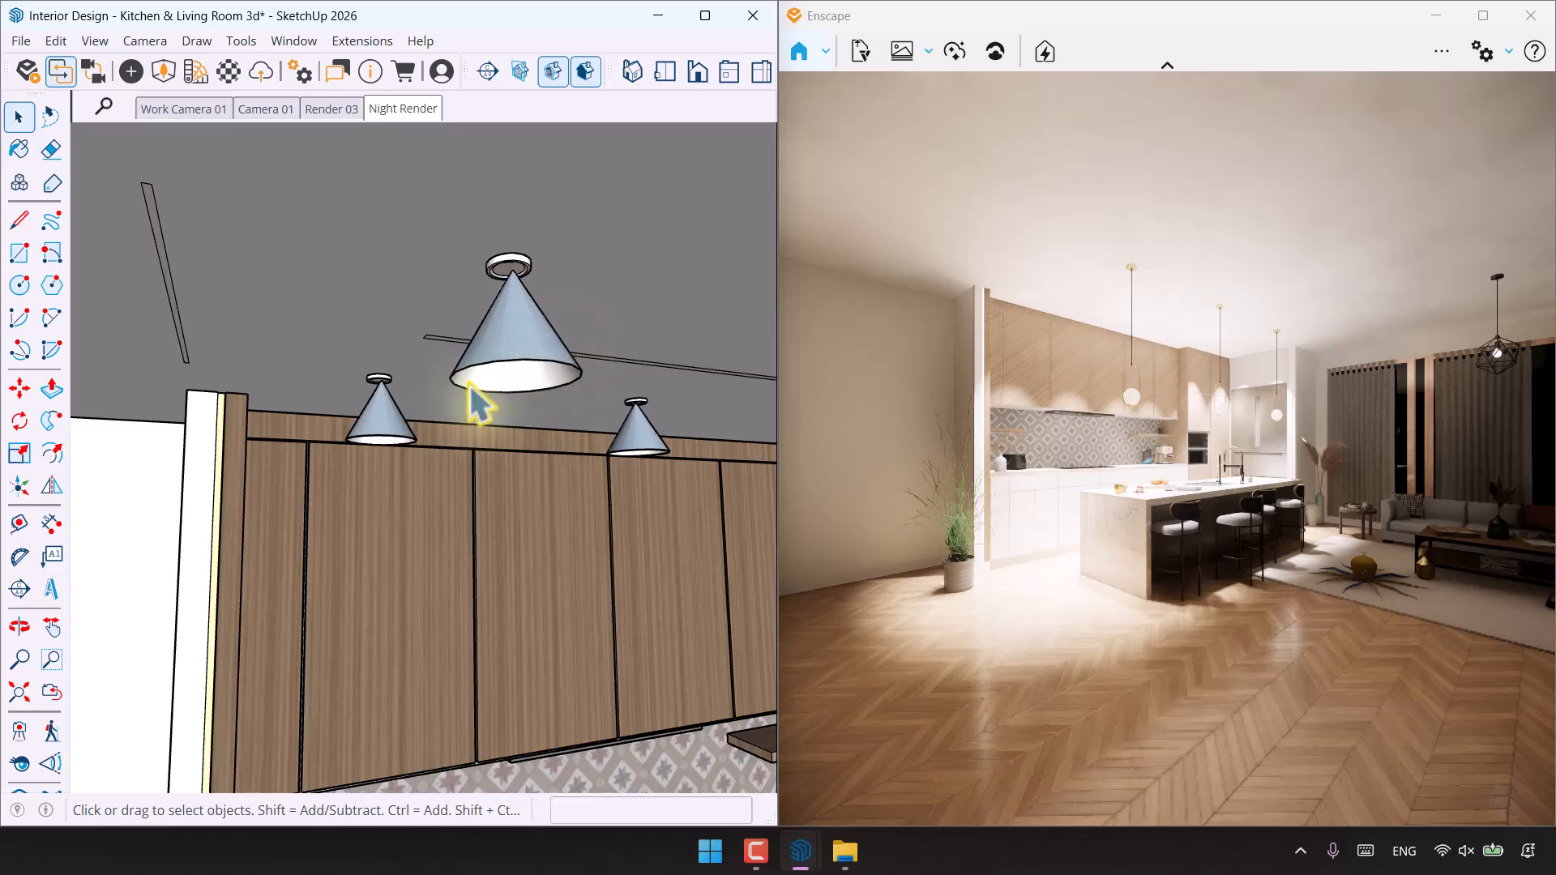
pyautogui.click(137, 77)
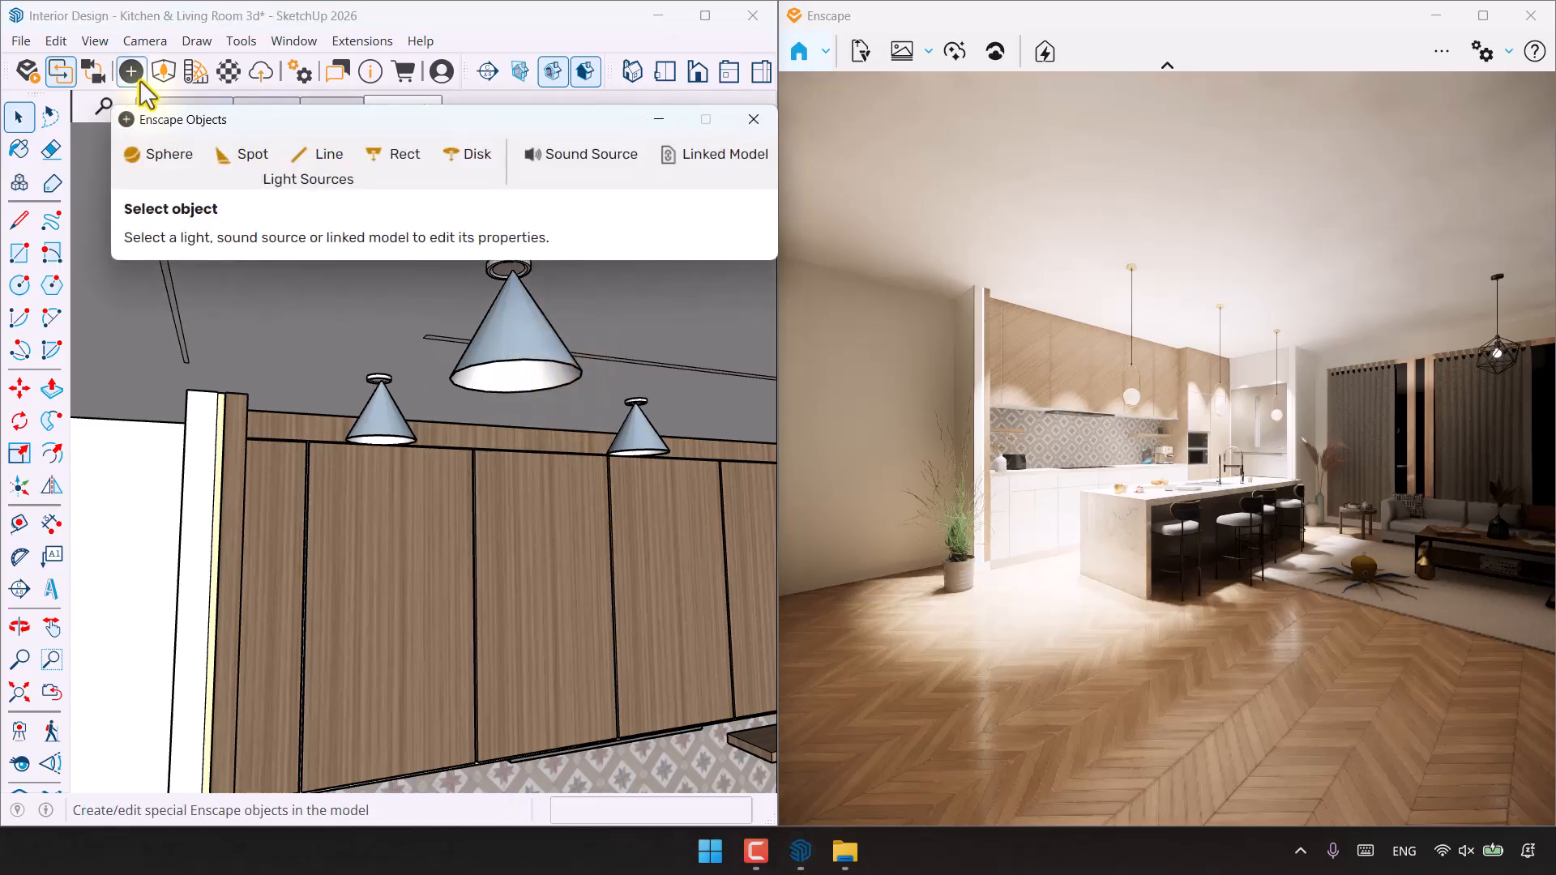
pyautogui.click(507, 347)
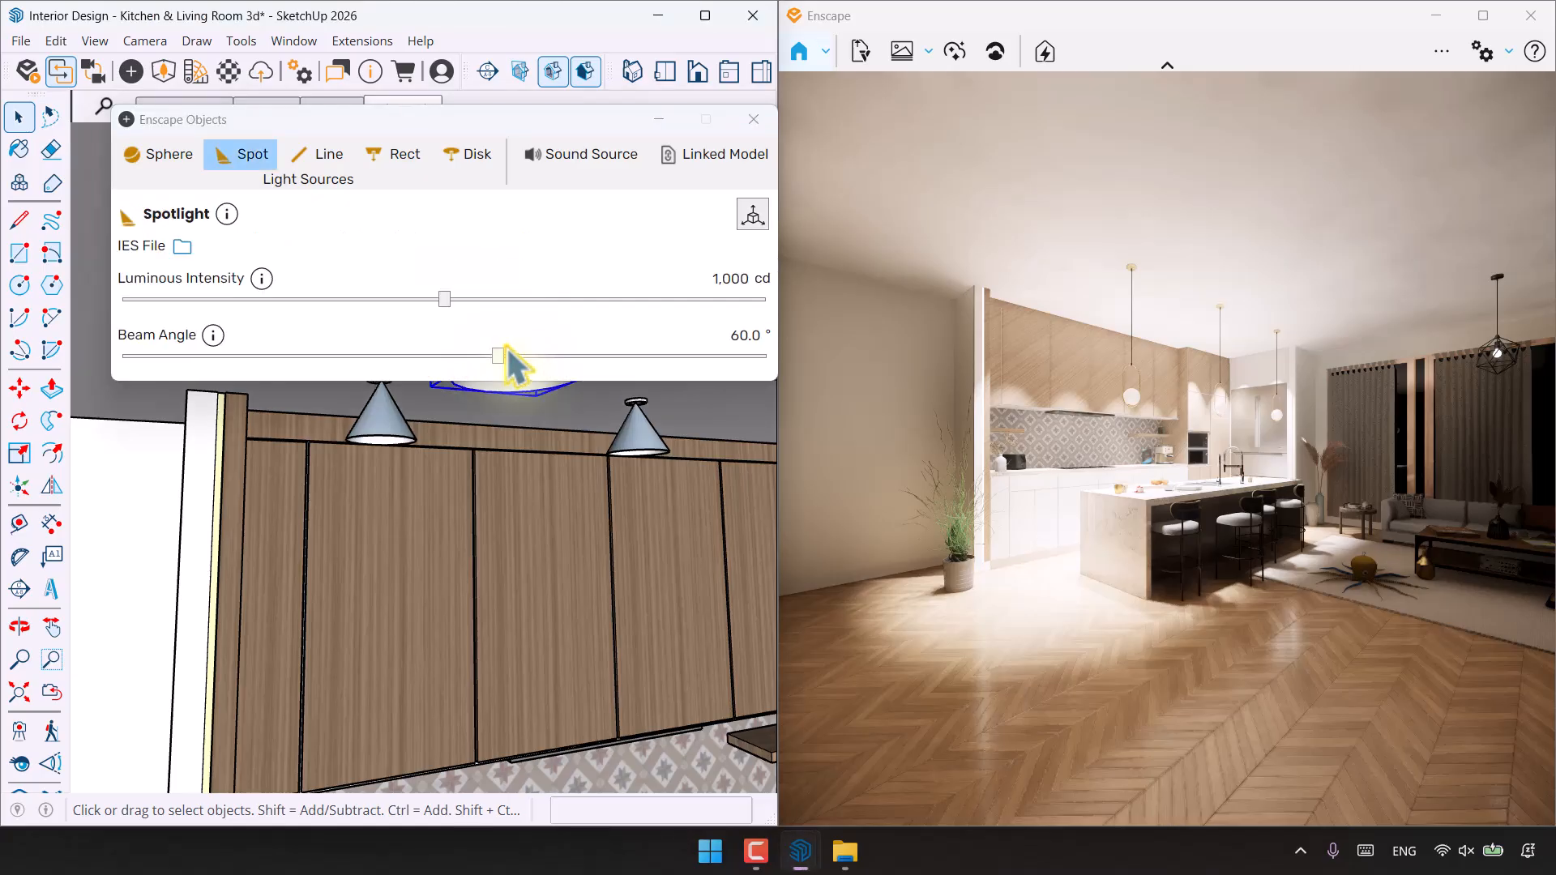
pyautogui.moveTo(467, 118)
pyautogui.mouseDown()
pyautogui.moveTo(454, 581)
pyautogui.moveTo(463, 432)
pyautogui.moveTo(463, 472)
pyautogui.mouseUp()
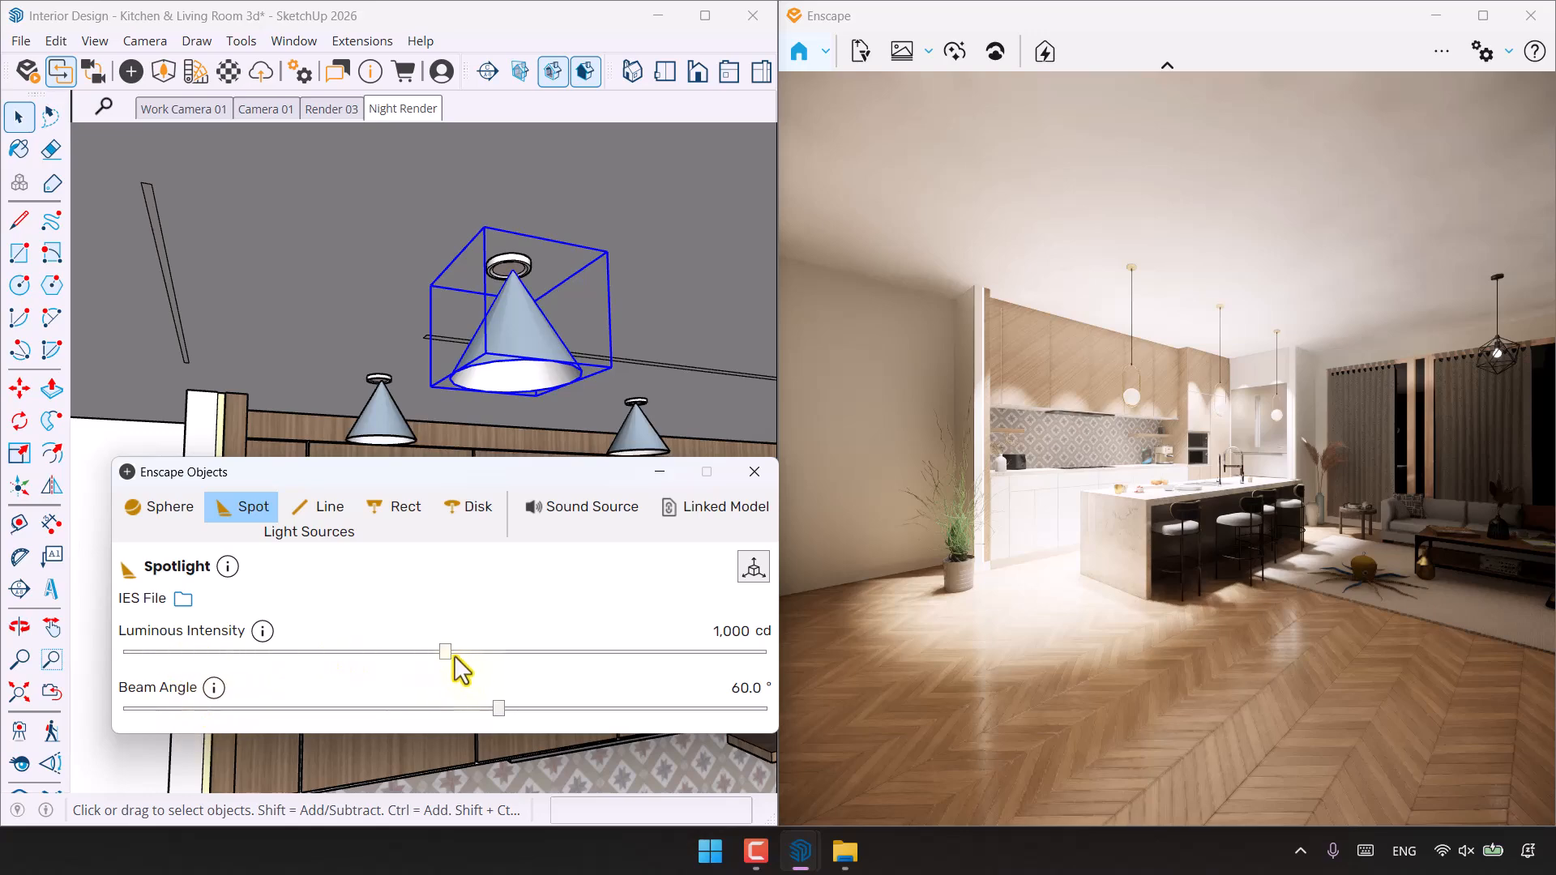
# Try different luminous intensities and beam angles on the spotlight, ending at 70 cd and 57.7°
pyautogui.moveTo(453, 654); pyautogui.dragTo(517, 653)
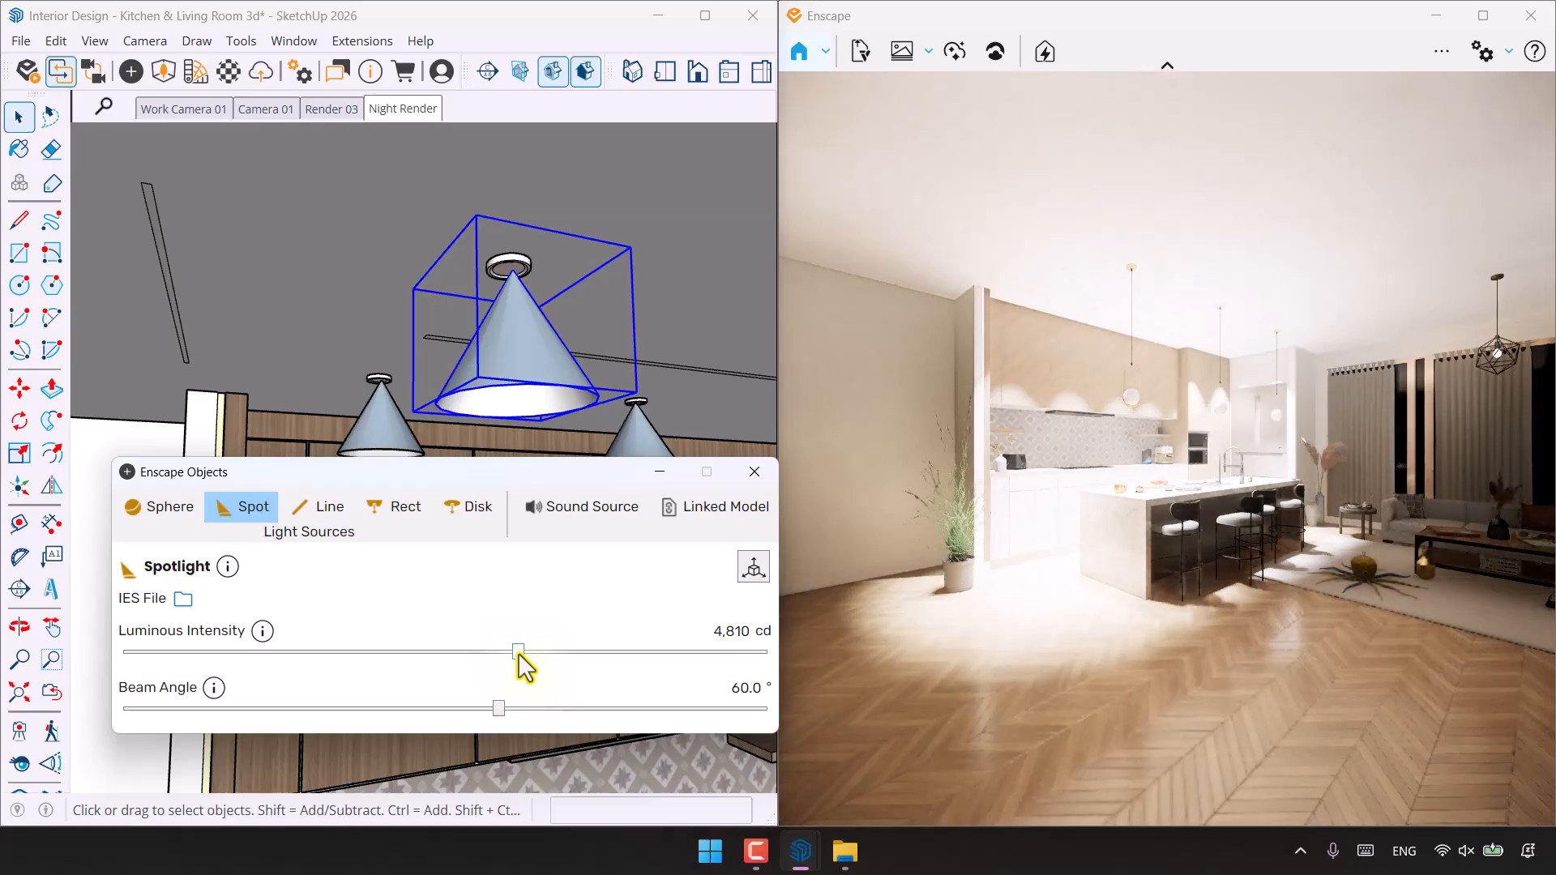
pyautogui.moveTo(518, 653); pyautogui.dragTo(320, 653)
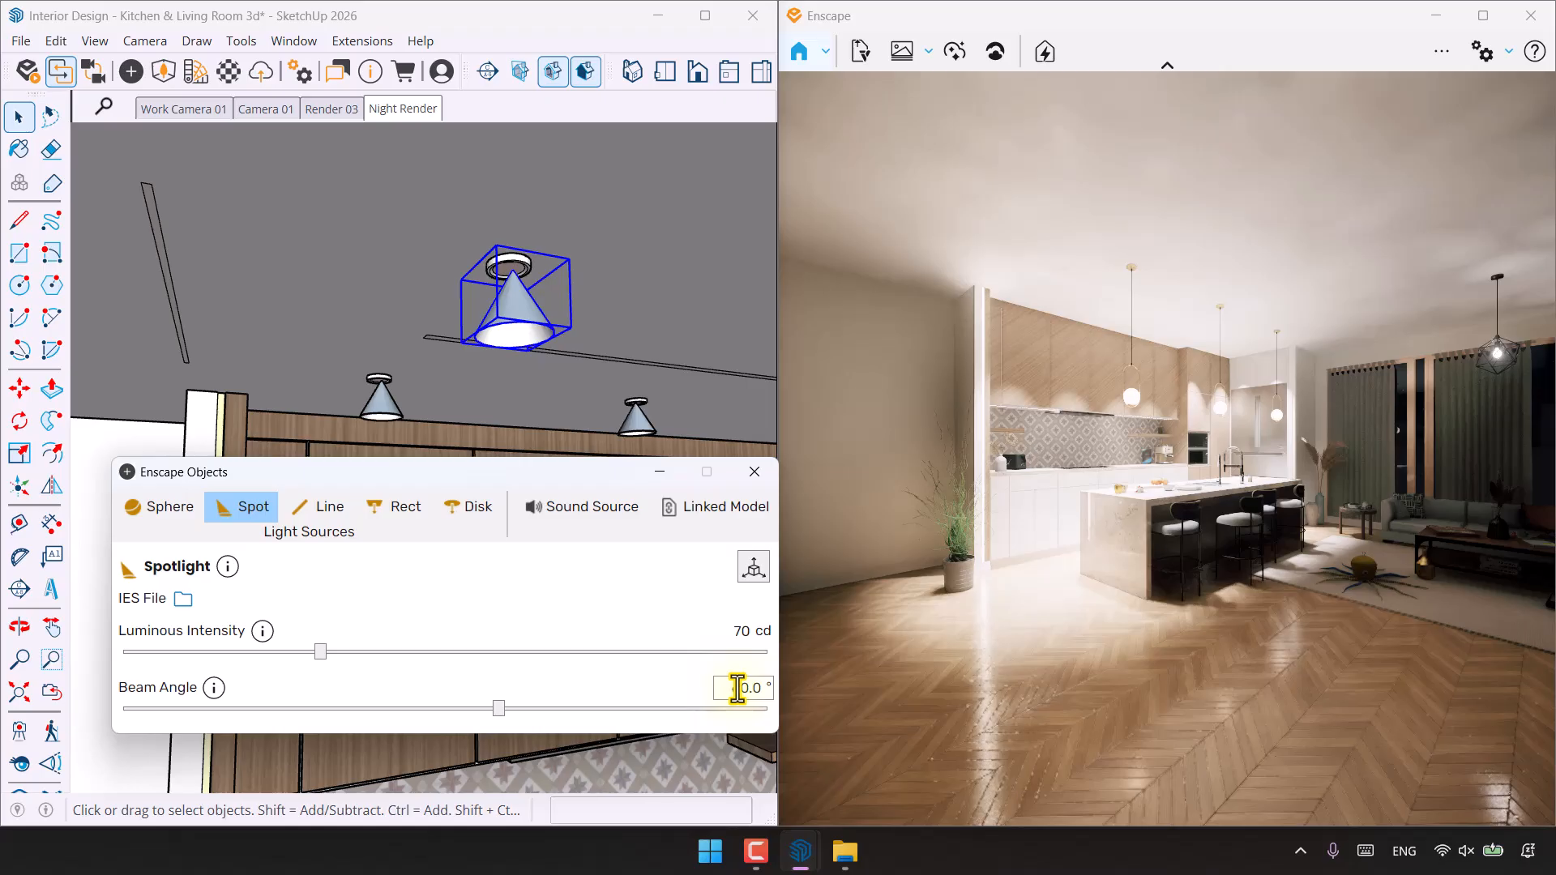
pyautogui.moveTo(498, 710); pyautogui.dragTo(257, 708)
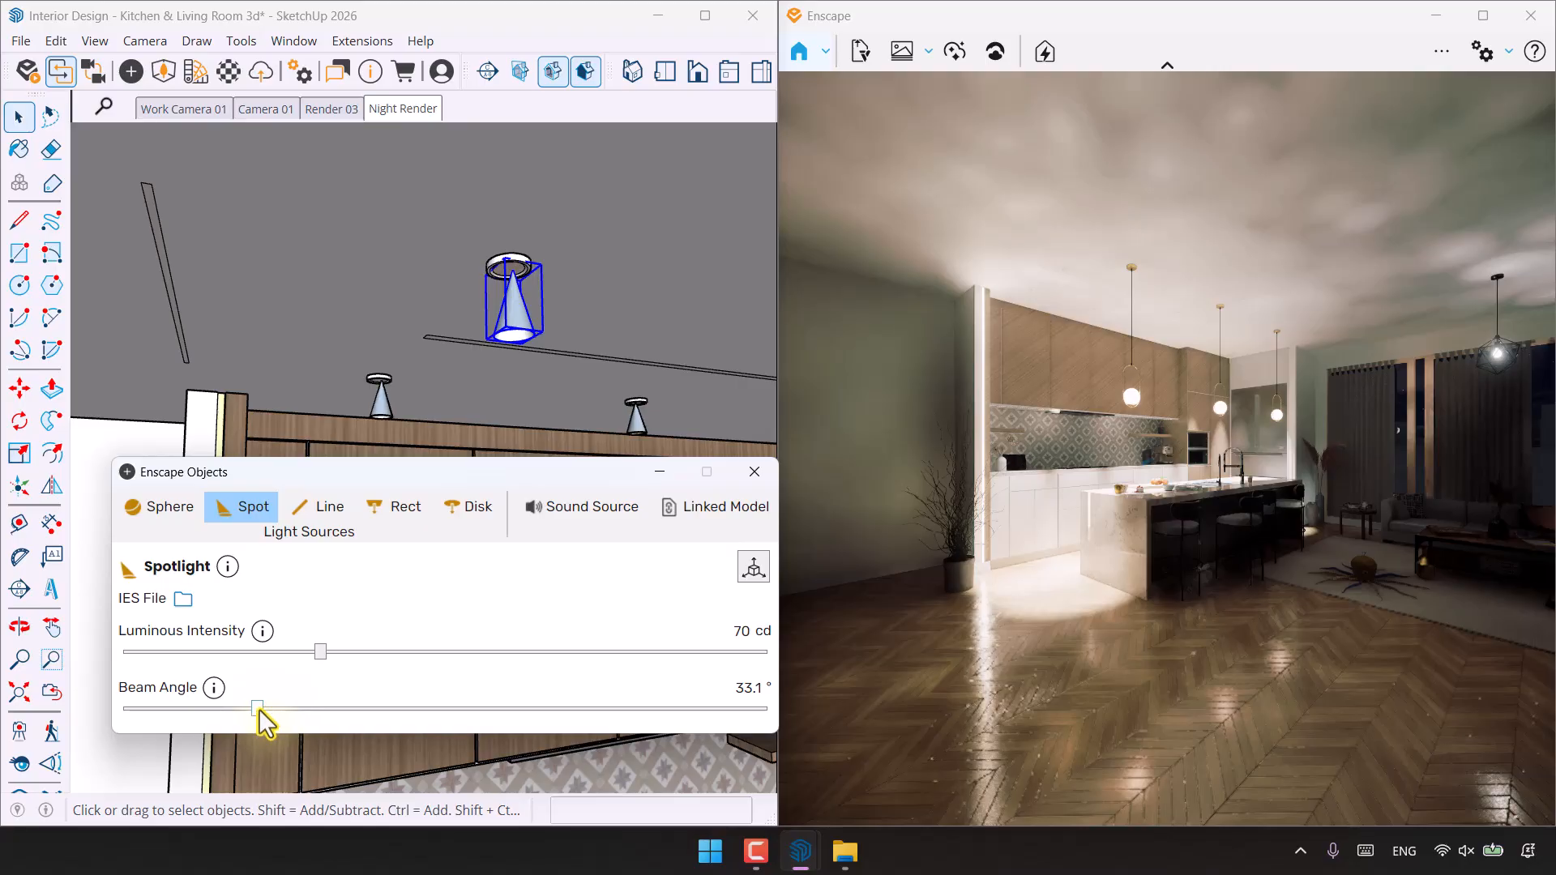
pyautogui.moveTo(260, 709); pyautogui.dragTo(669, 708)
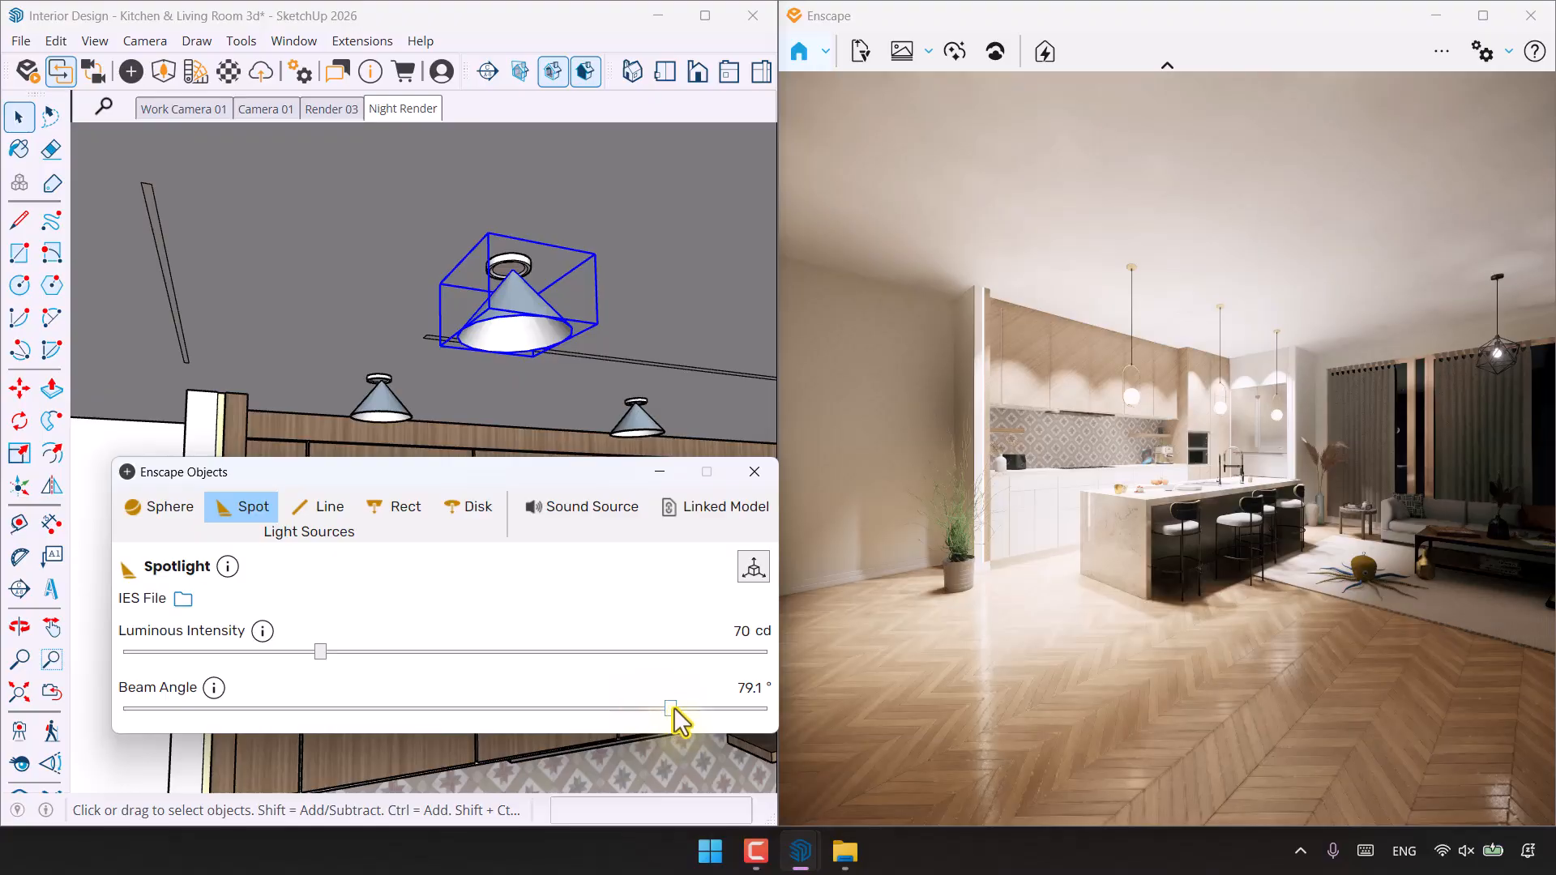
pyautogui.moveTo(670, 708); pyautogui.dragTo(478, 709)
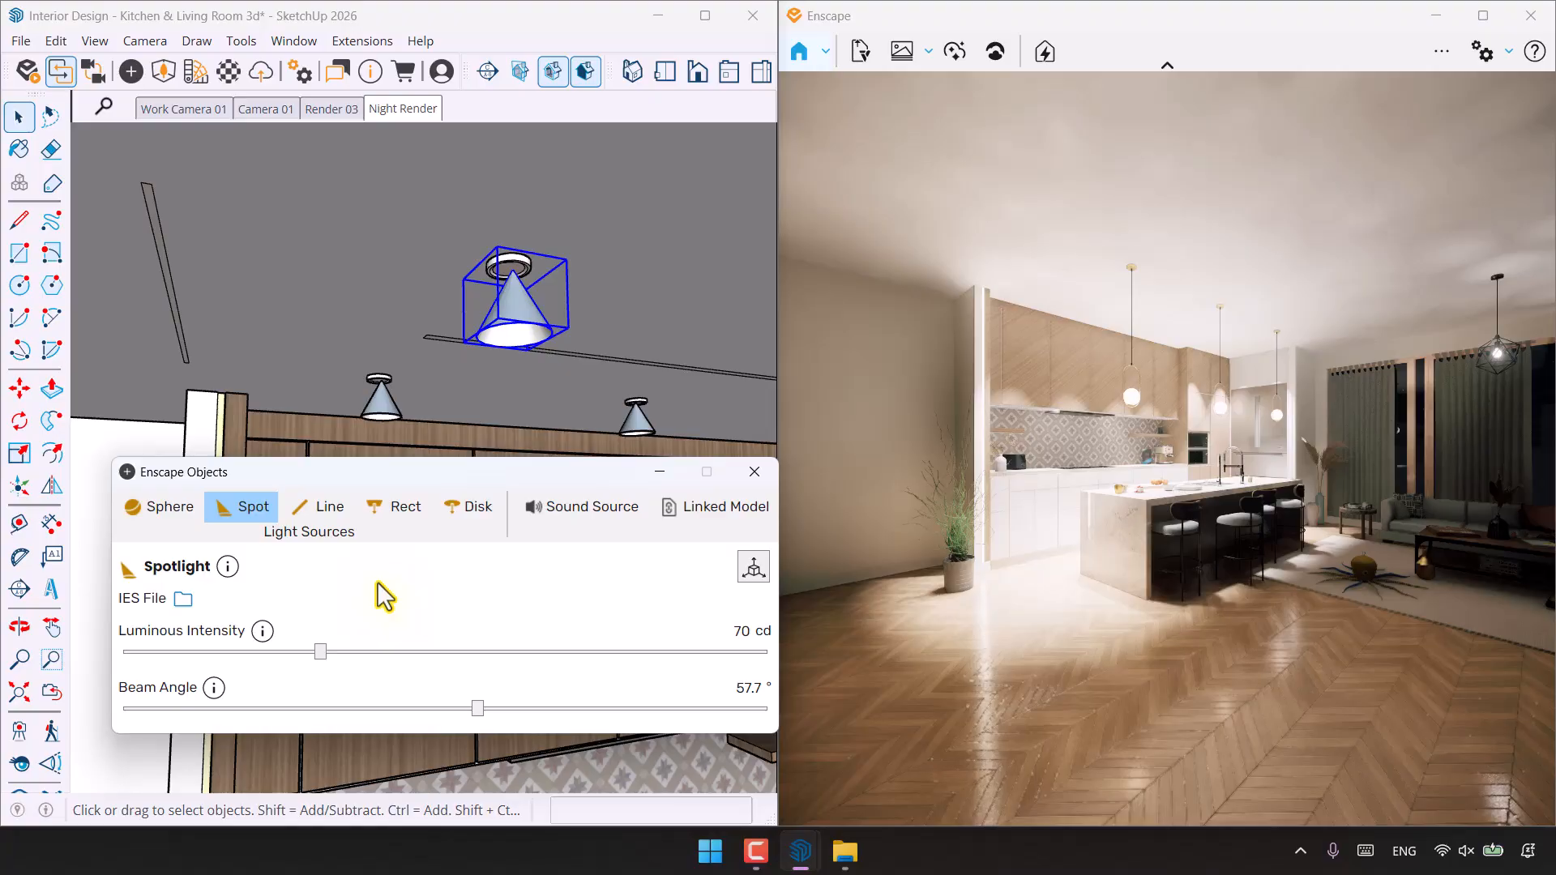
# Load the IES profile 5.ies from the desktop folder IES Lights into the spotlight and close its settings
pyautogui.click(184, 600)
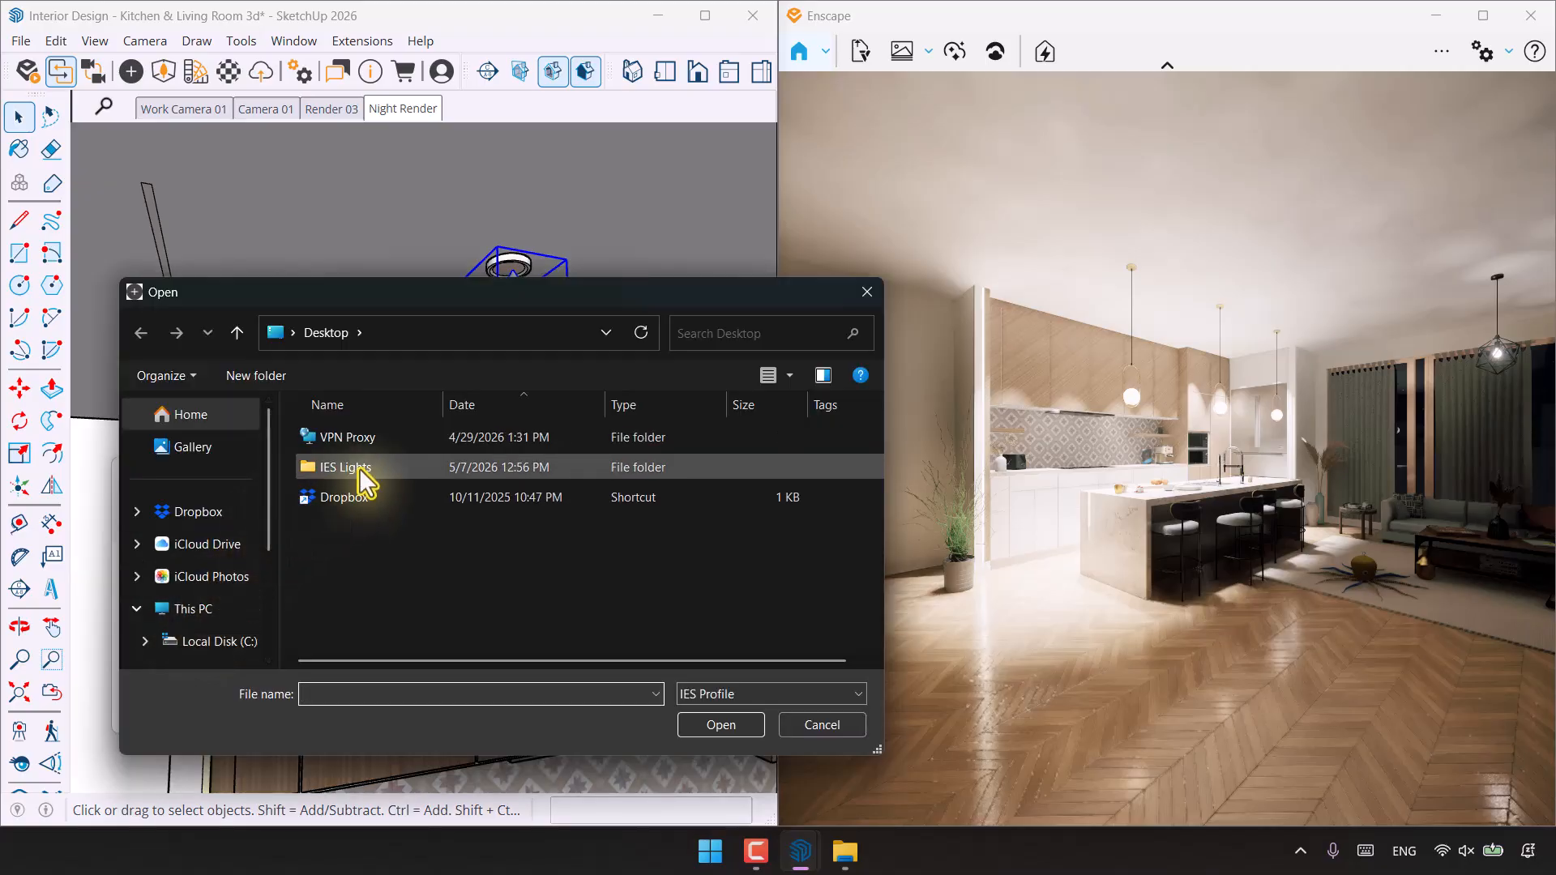
pyautogui.click(349, 473)
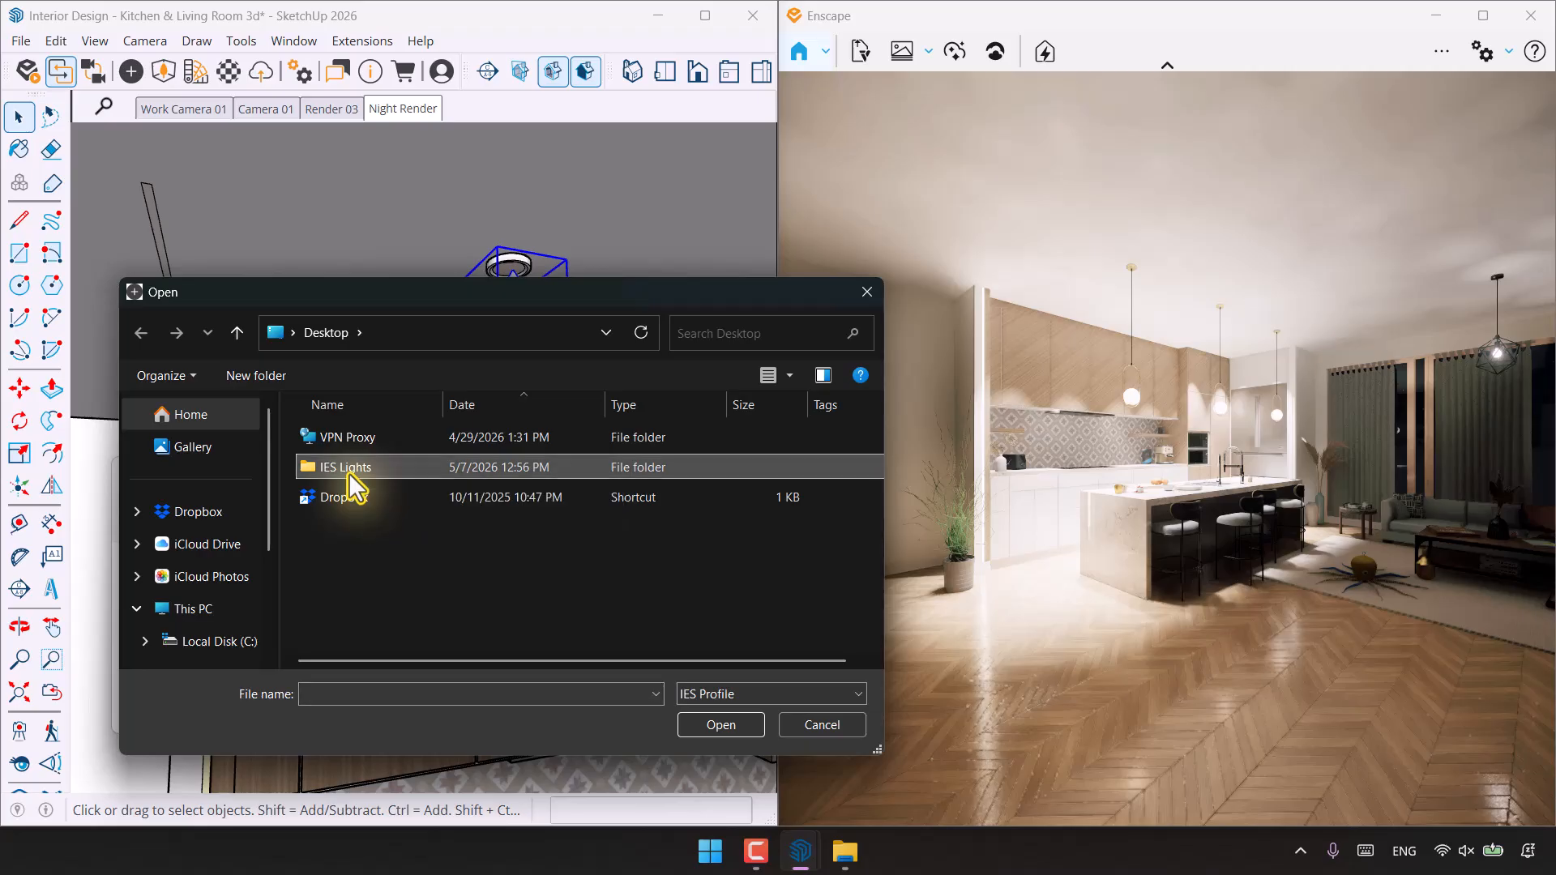
pyautogui.click(745, 728)
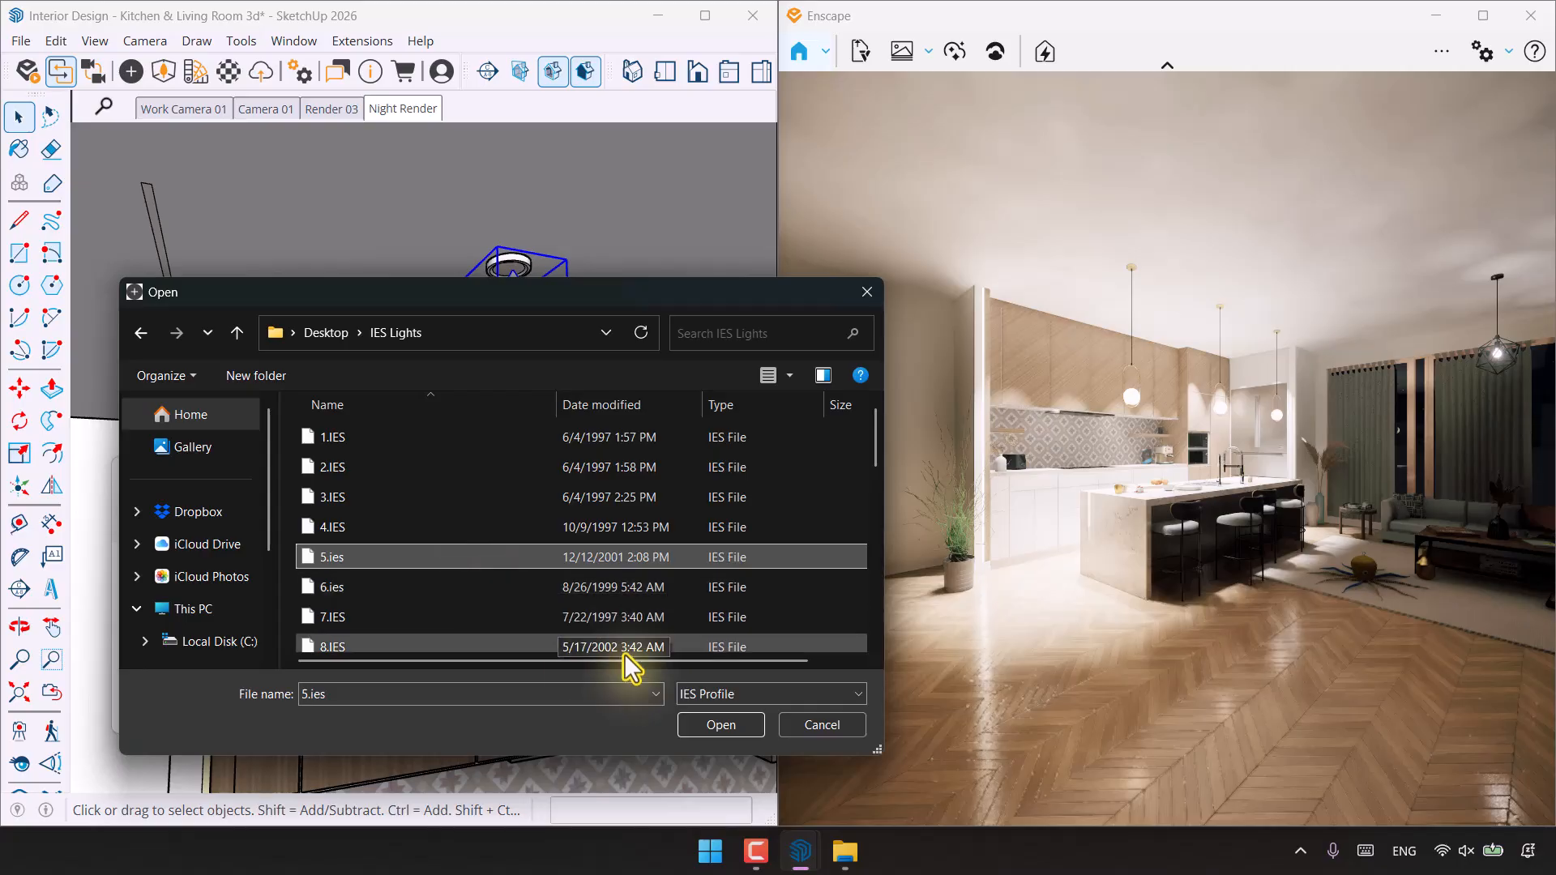
pyautogui.click(695, 724)
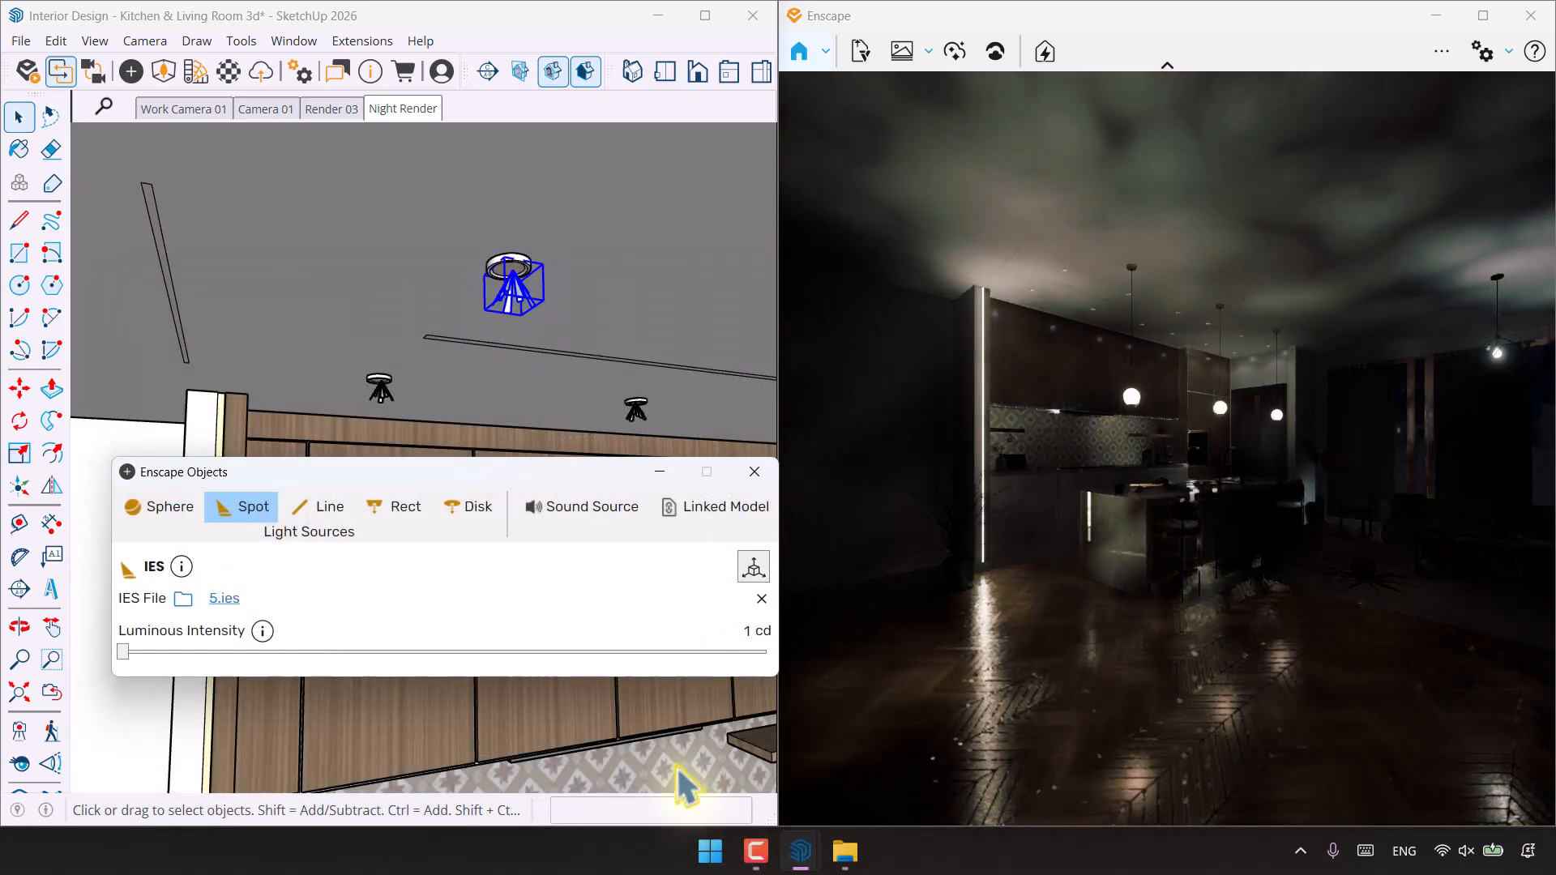
pyautogui.click(754, 472)
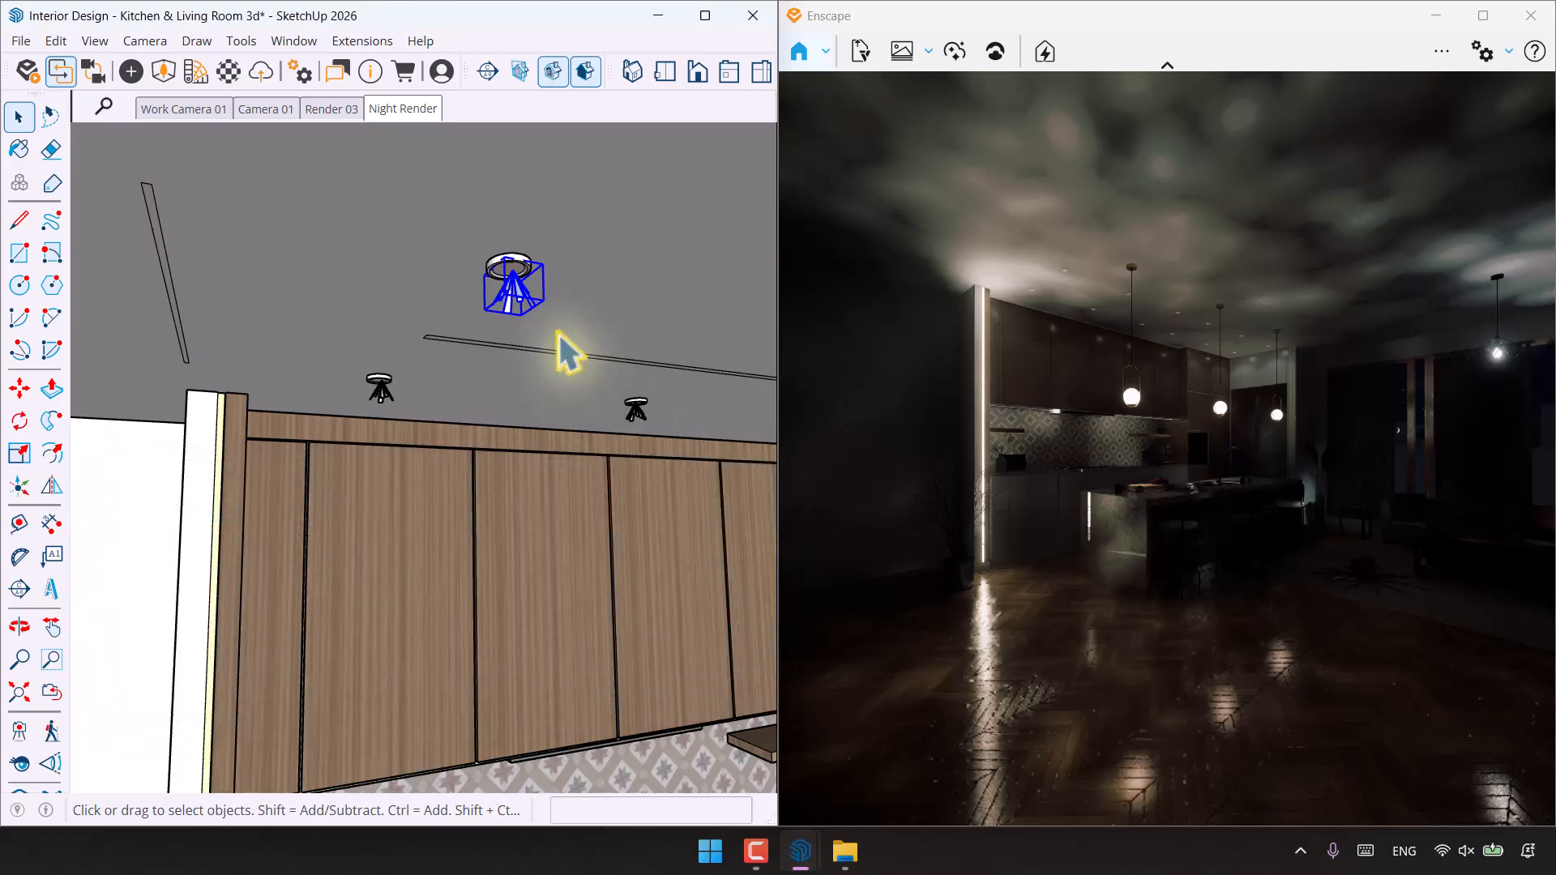
# Reopen the Enscape Objects settings of the nearest IES spotlight and raise its luminous intensity to 17 cd
pyautogui.scroll(3, 535, 308)
pyautogui.moveTo(513, 271)
pyautogui.mouseDown(button='middle')
pyautogui.moveTo(538, 330)
pyautogui.moveTo(710, 178)
pyautogui.moveTo(527, 340)
pyautogui.mouseUp(button='middle')
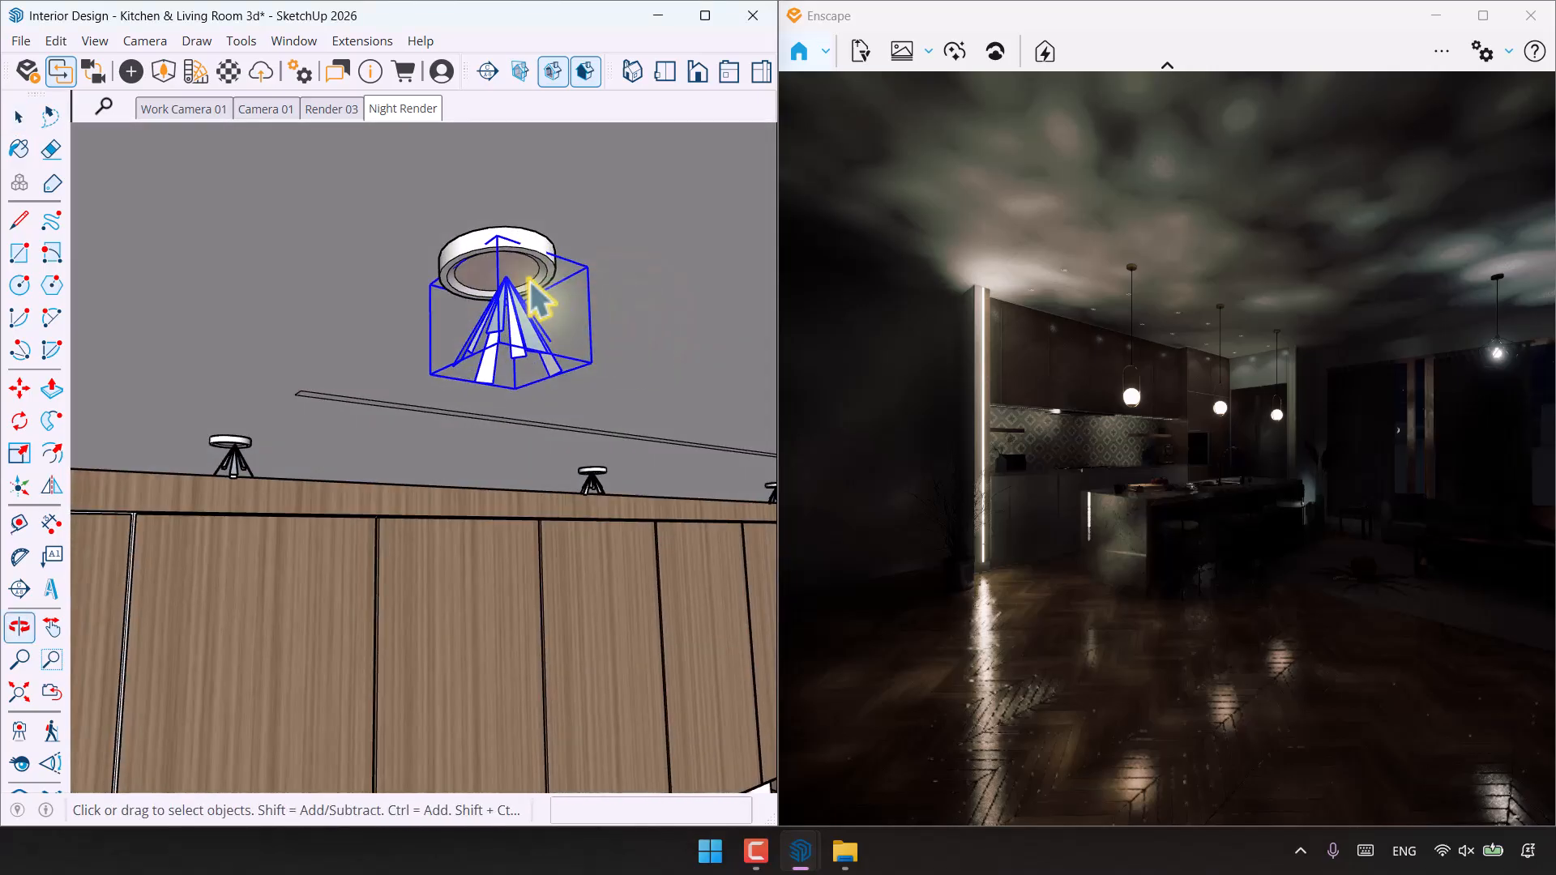
pyautogui.scroll(2, 519, 345)
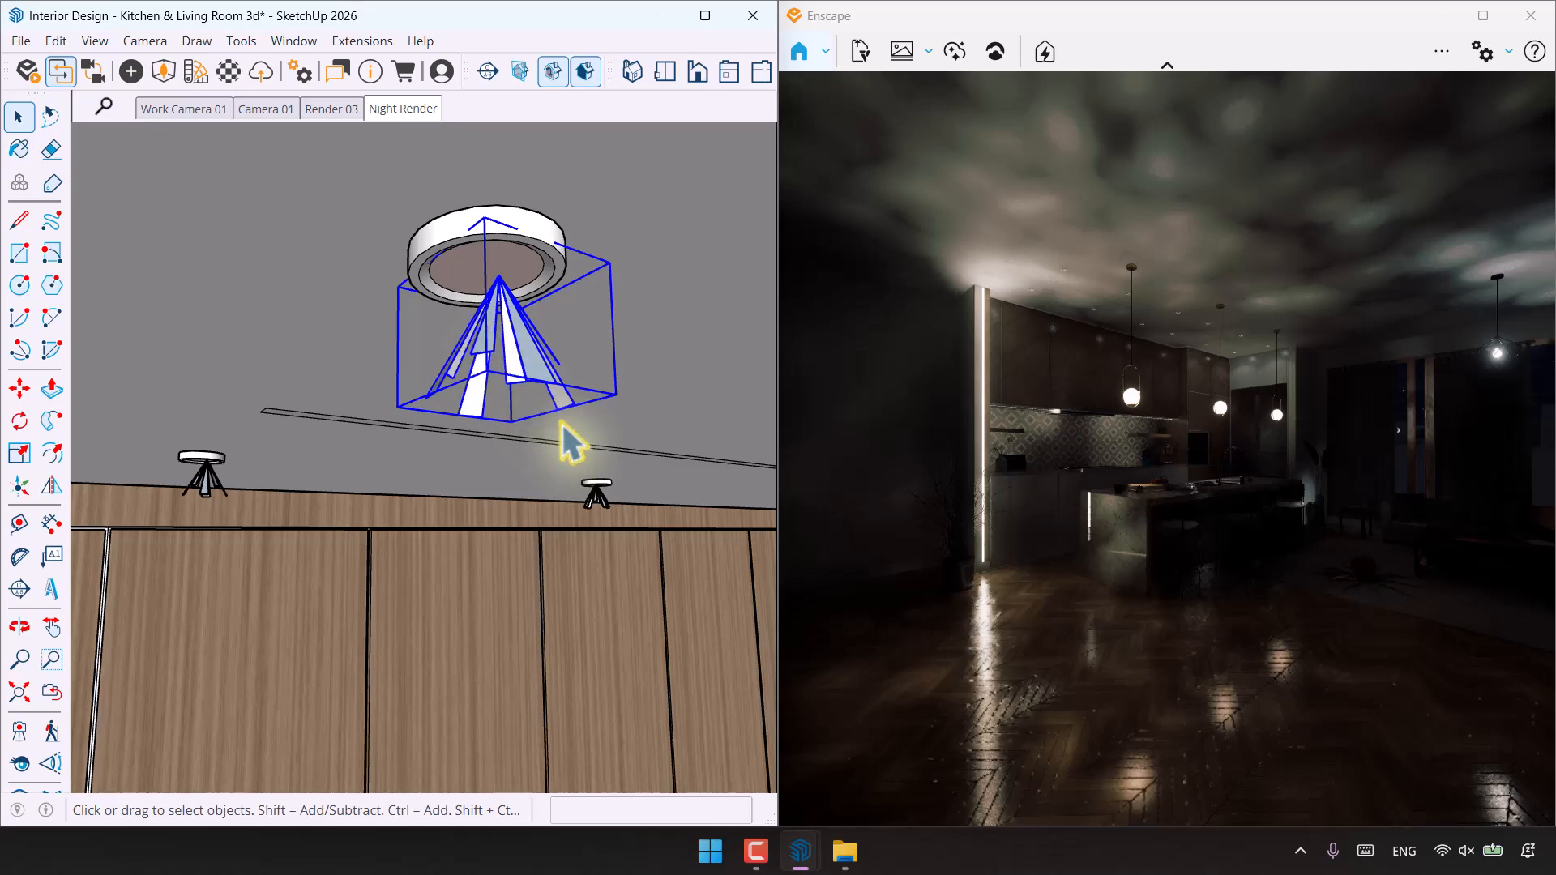
pyautogui.click(142, 83)
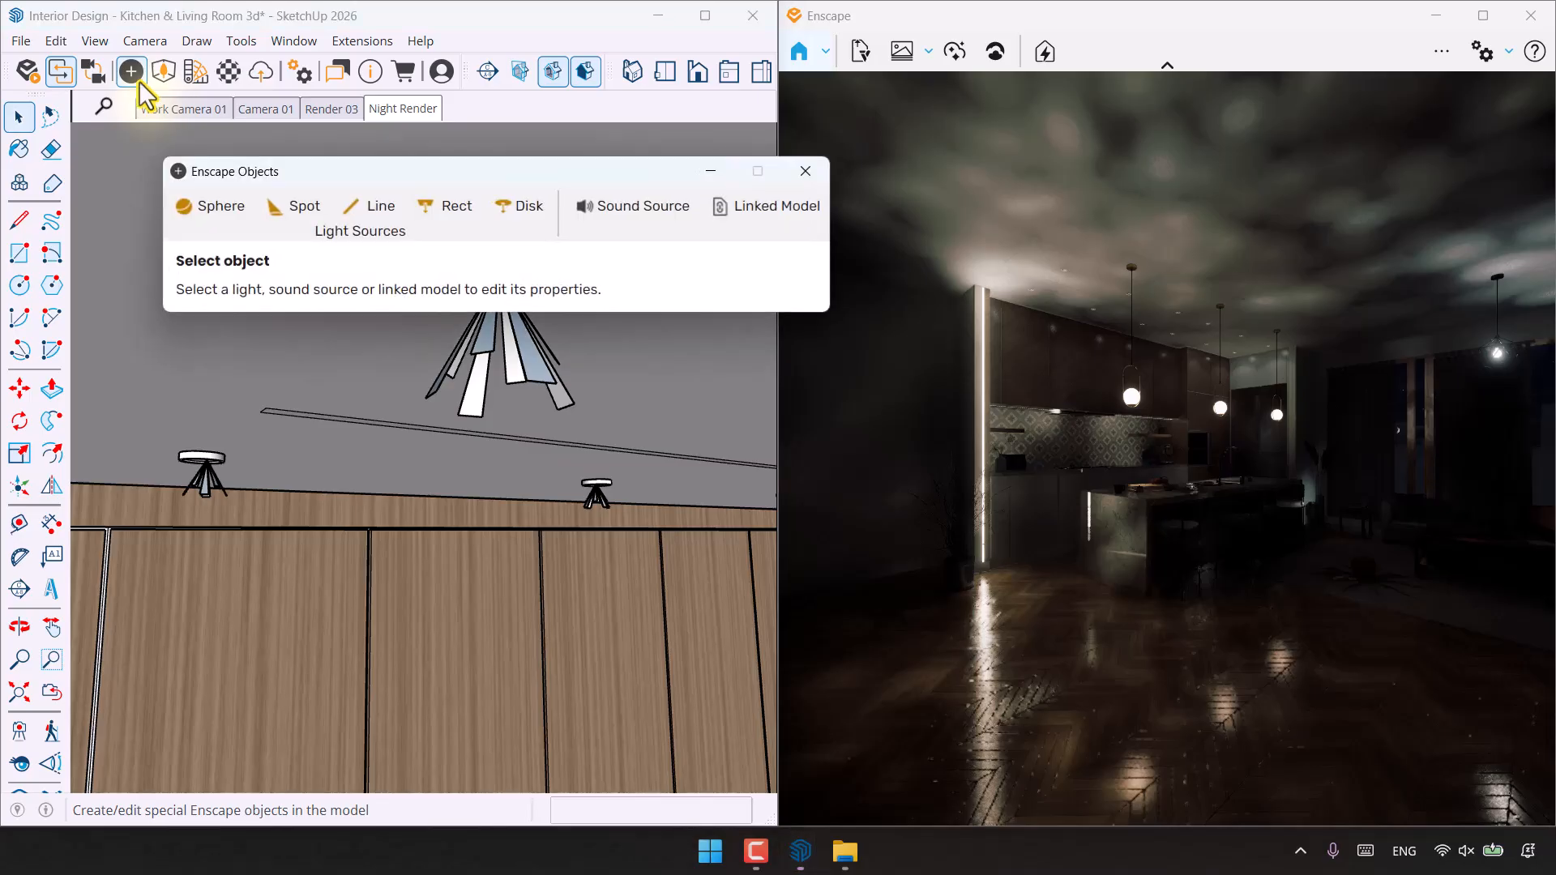
pyautogui.moveTo(364, 166); pyautogui.dragTo(365, 632)
pyautogui.click(538, 381)
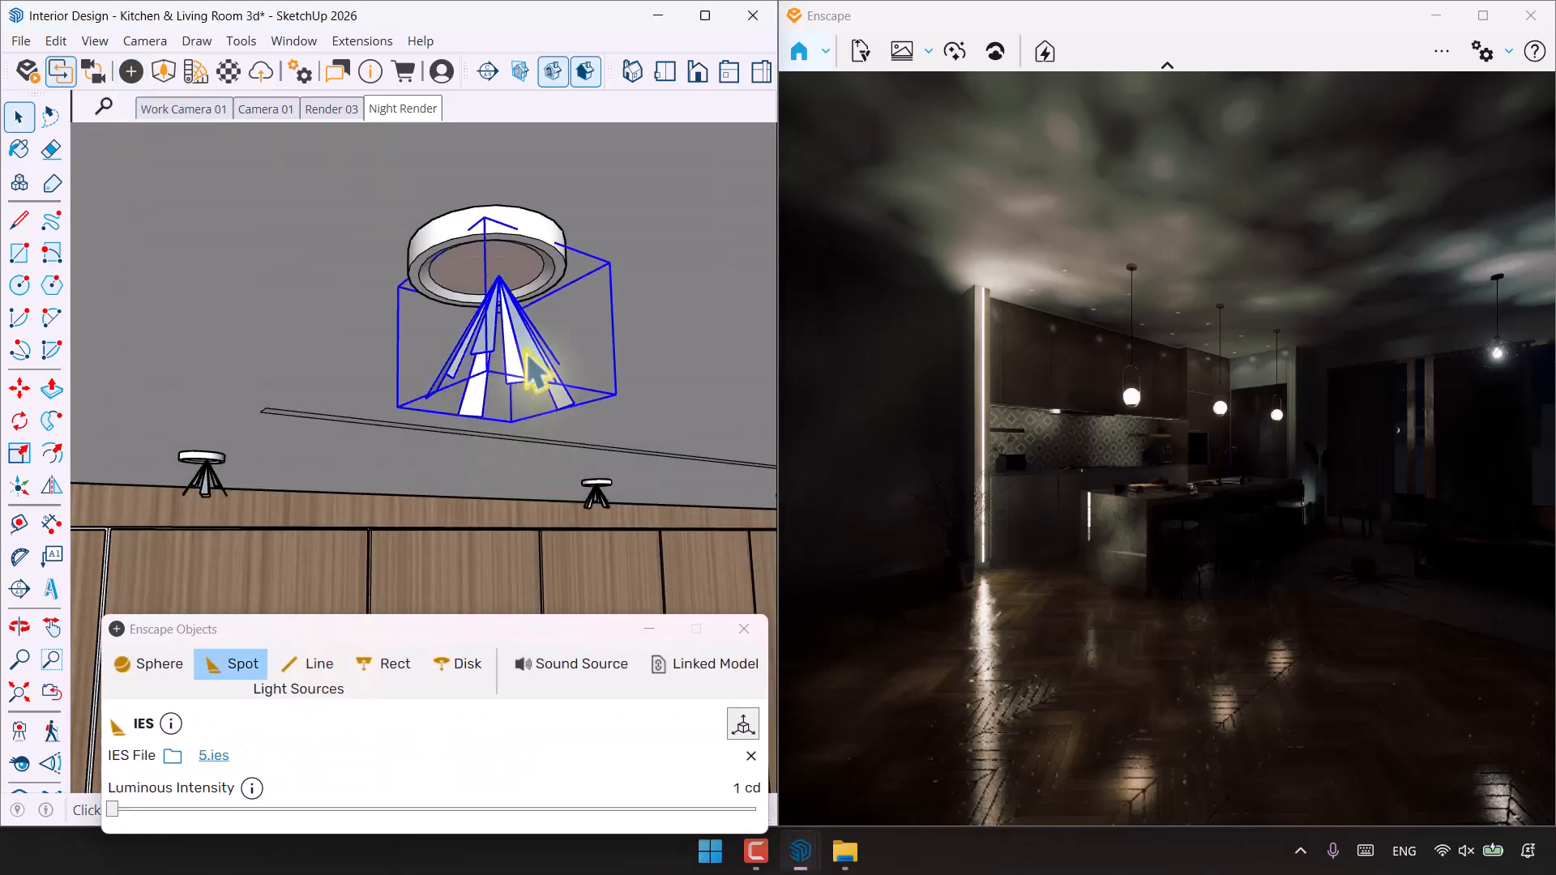
pyautogui.moveTo(476, 634); pyautogui.dragTo(446, 347)
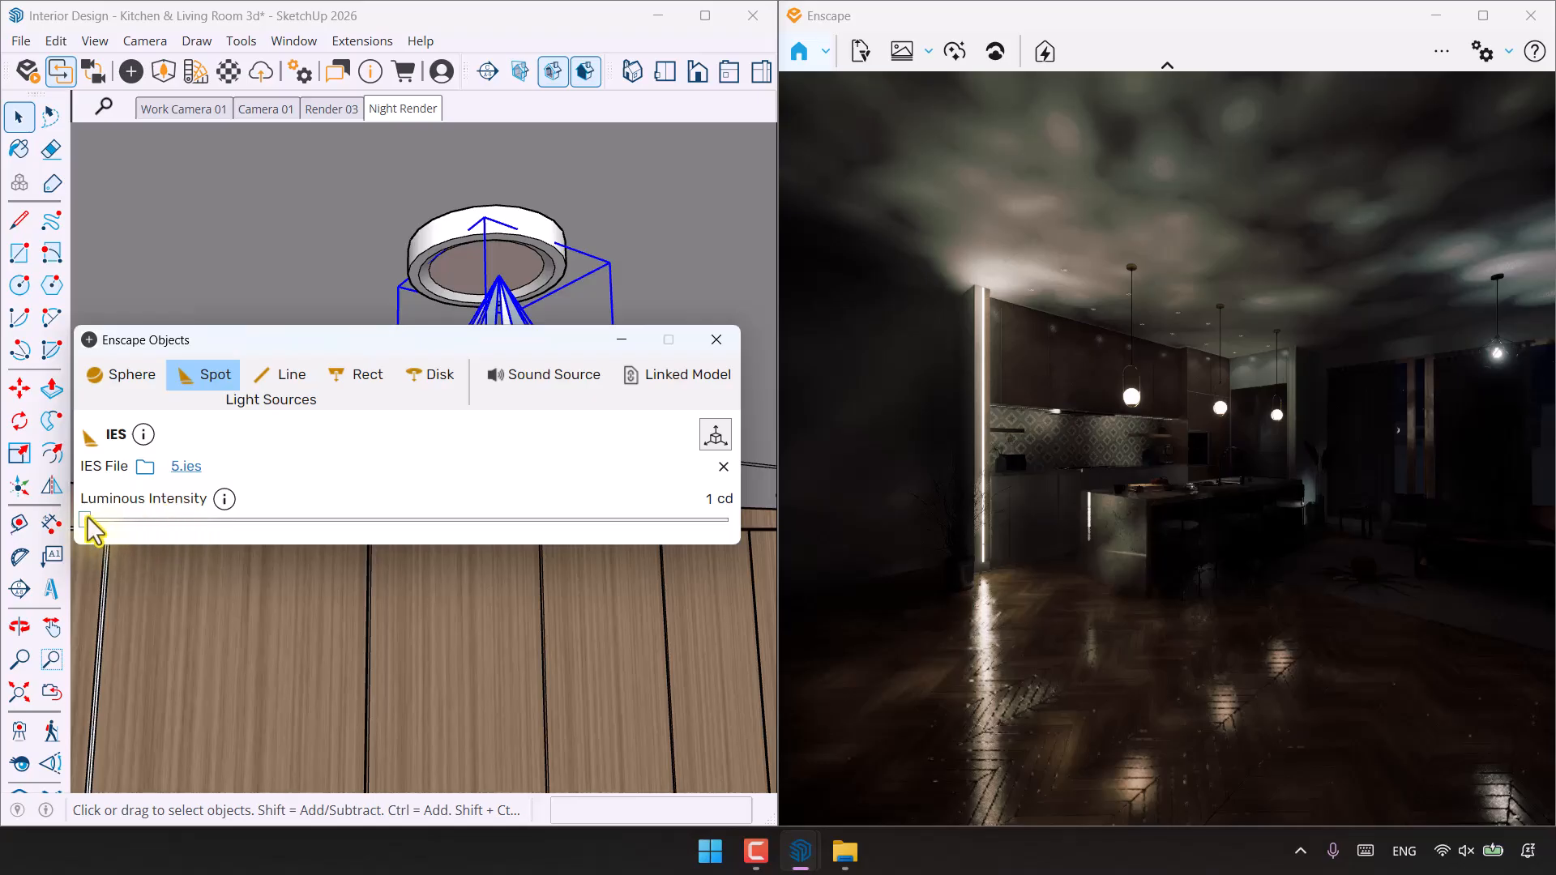
pyautogui.moveTo(86, 520); pyautogui.dragTo(217, 521)
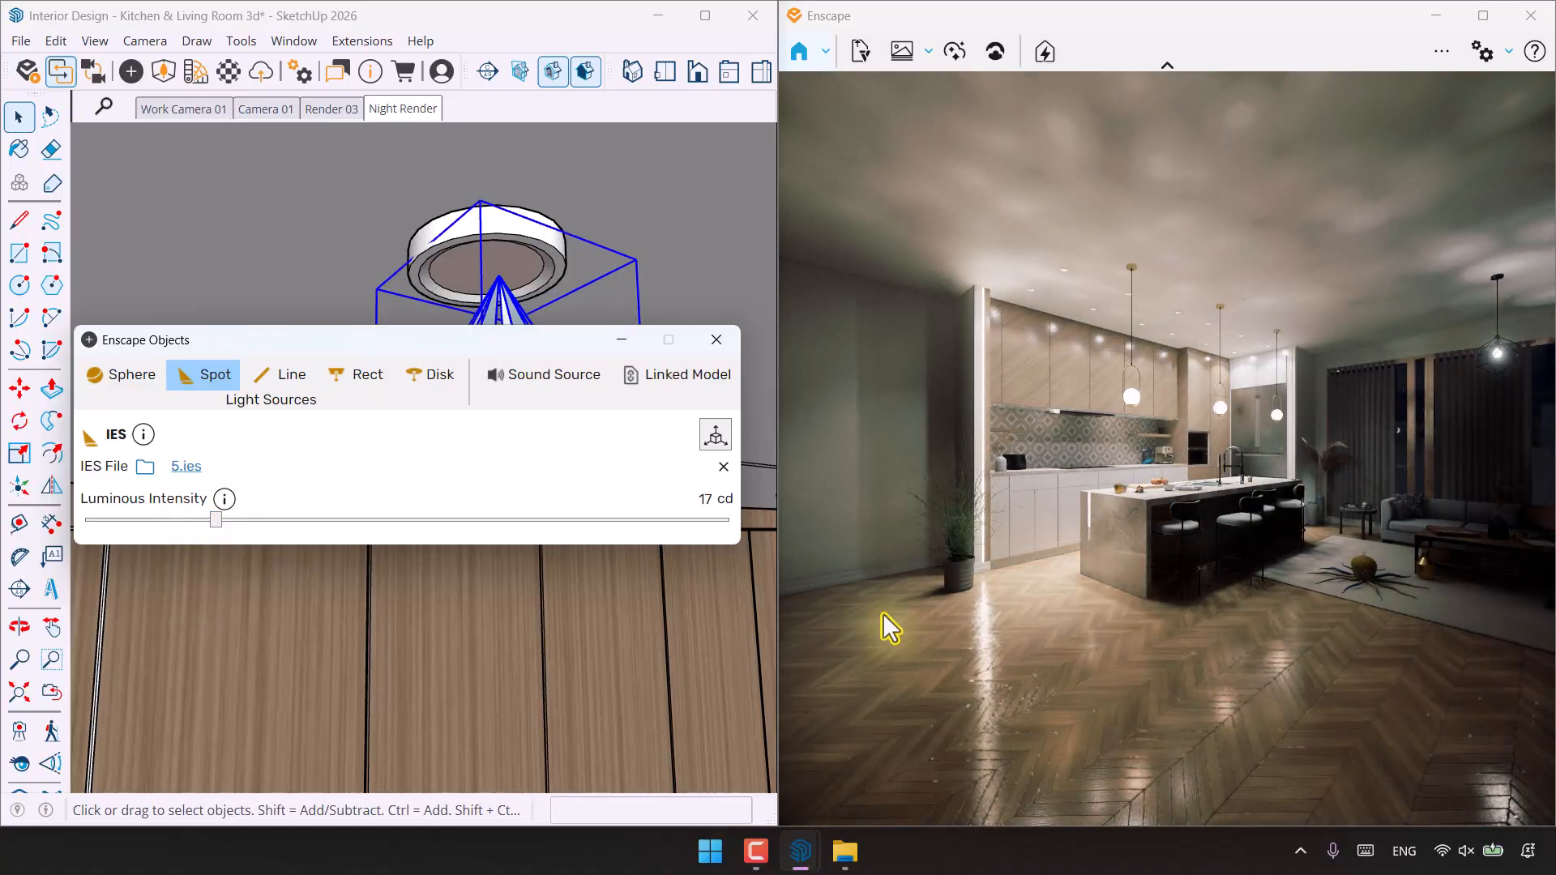
# Raise the Rendering Quality to Ultra in the Enscape Visual Settings and close them
pyautogui.click(1484, 52)
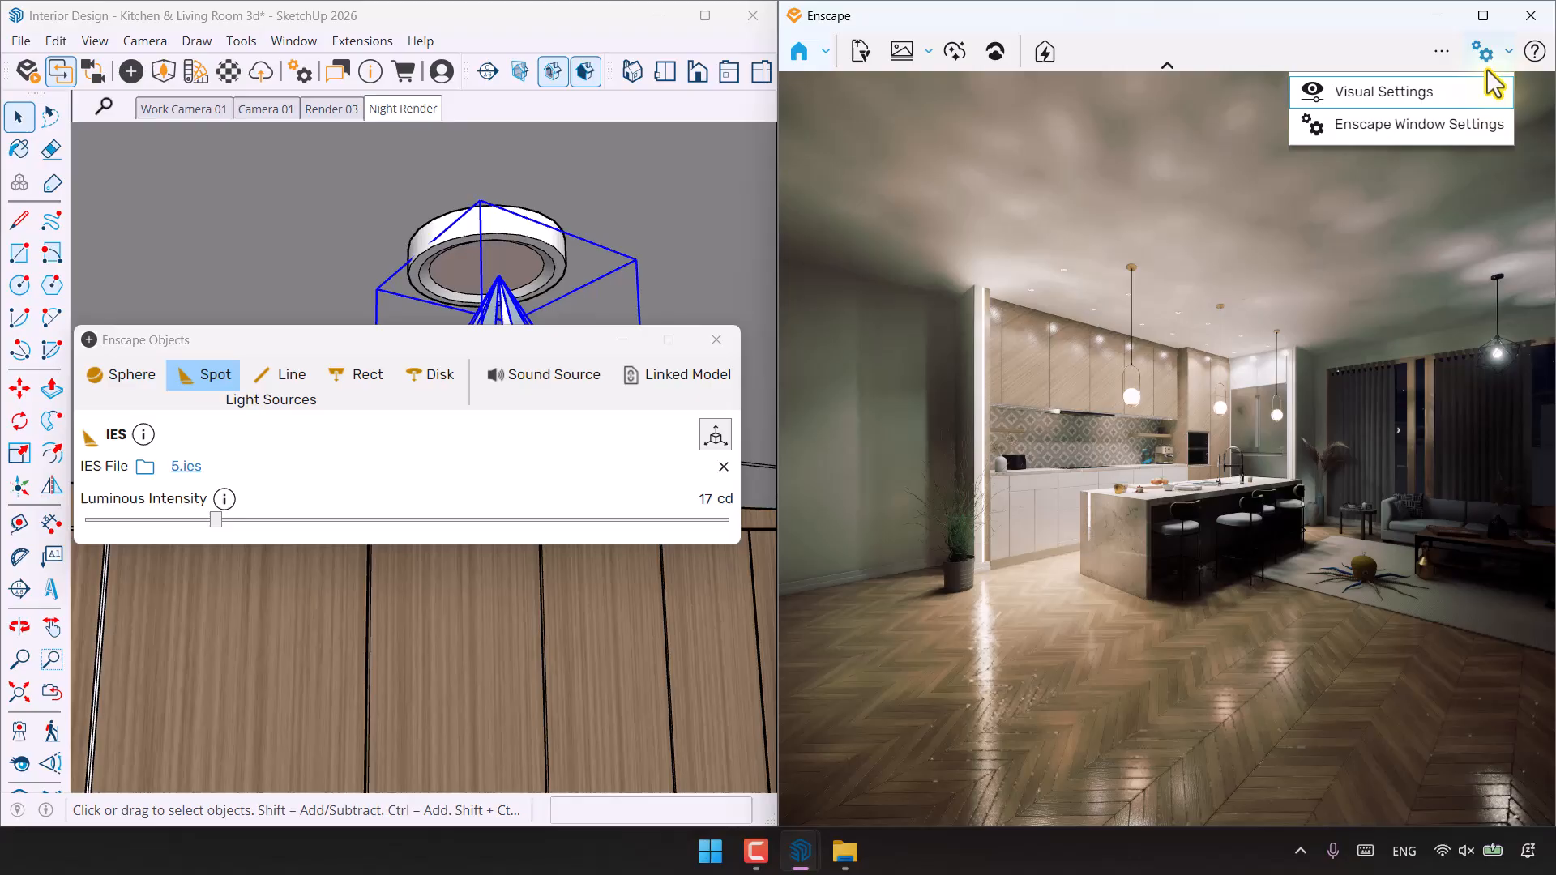
pyautogui.click(1439, 95)
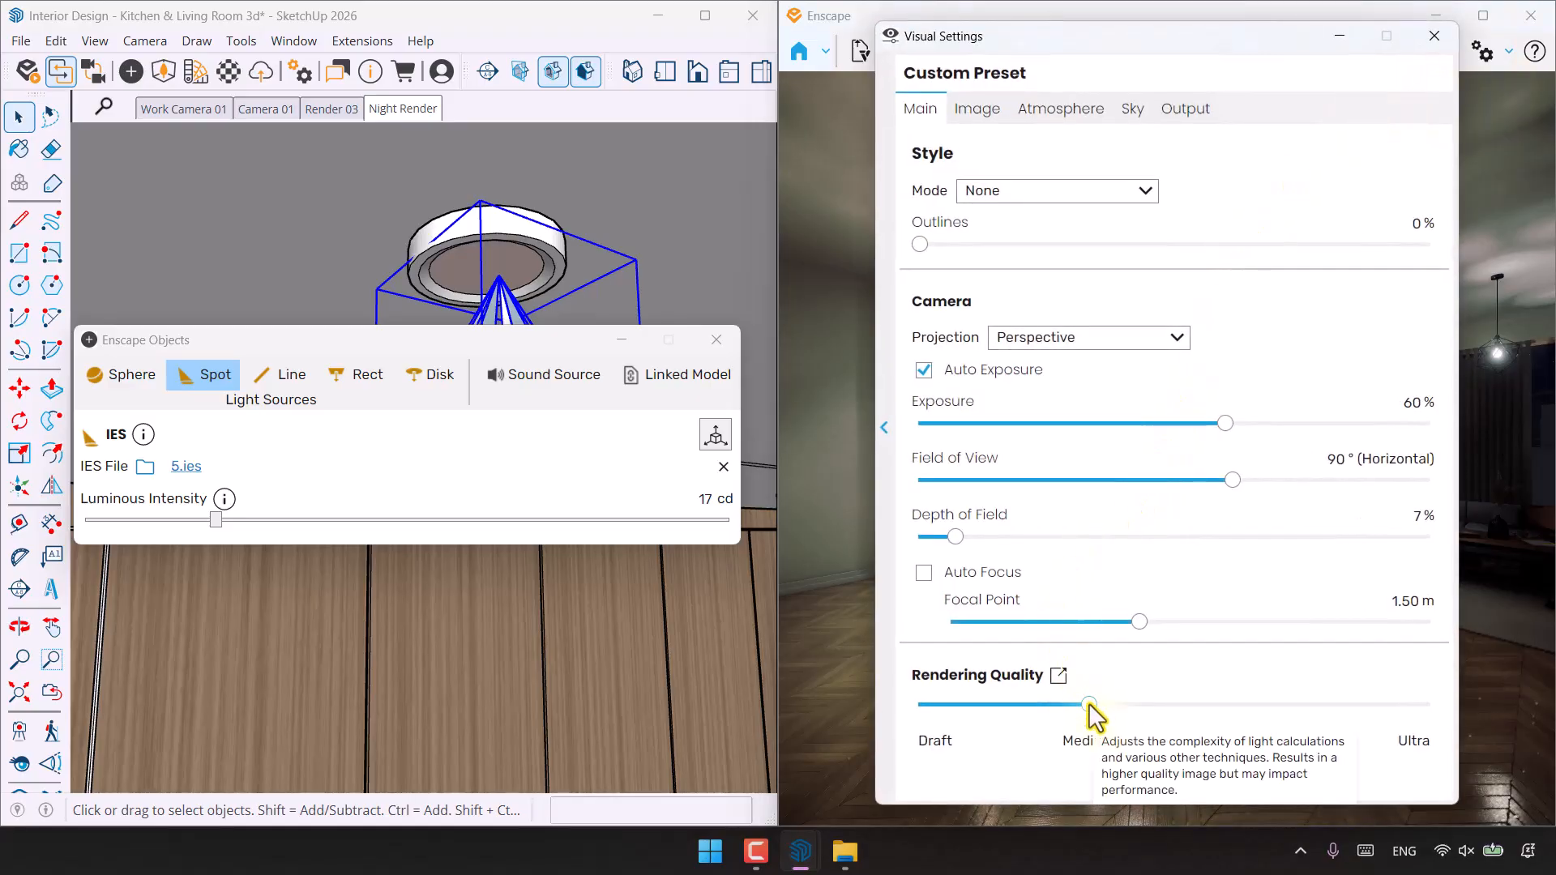
pyautogui.moveTo(1090, 705); pyautogui.dragTo(1418, 705)
pyautogui.click(1435, 36)
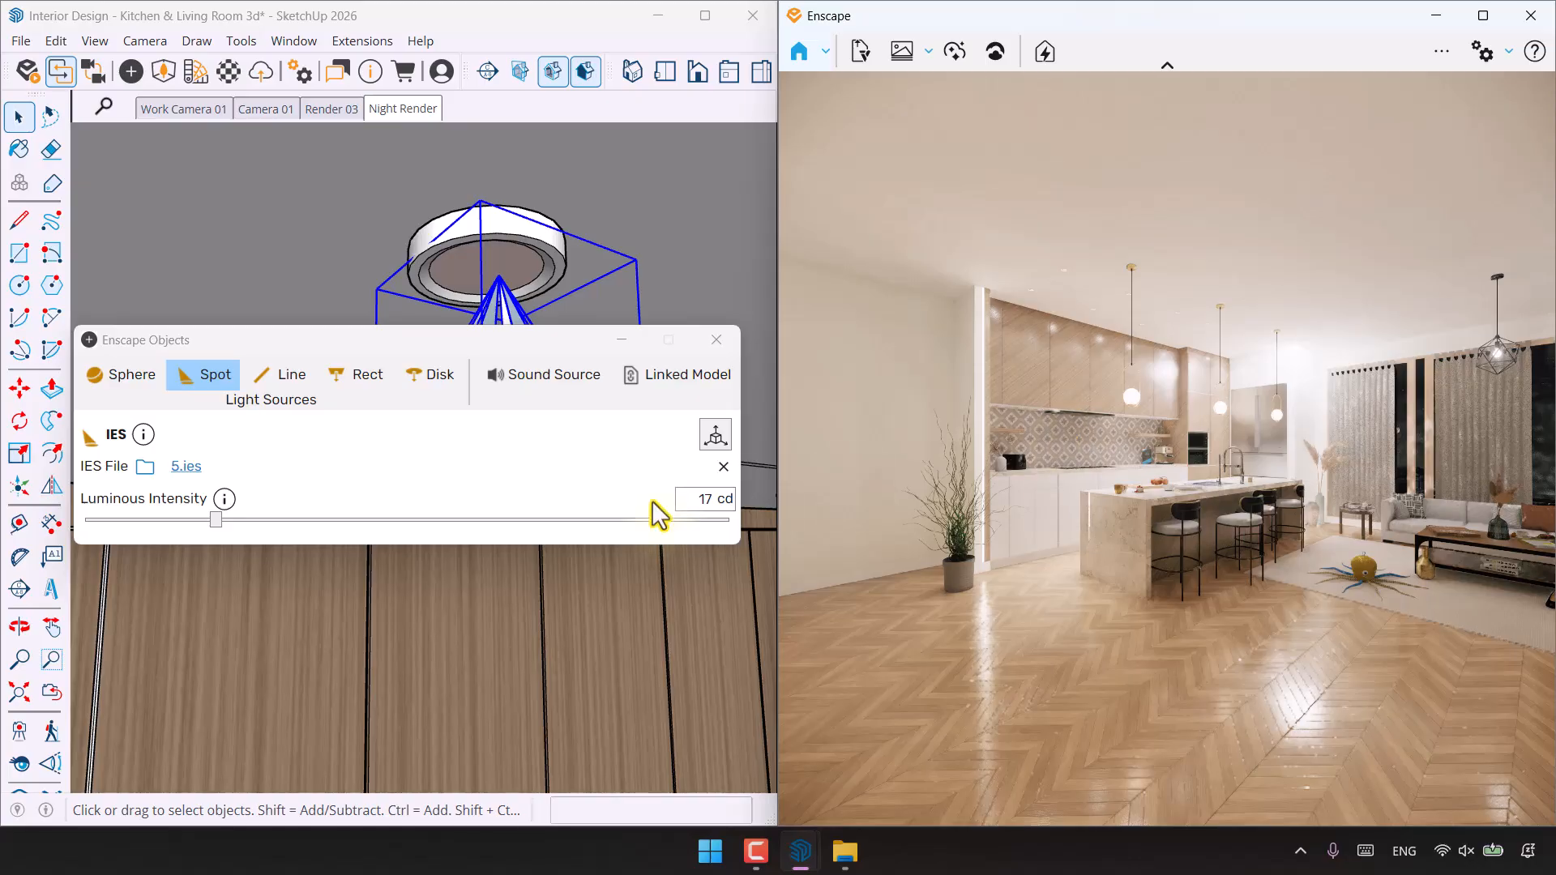
# Try luminous intensities of 5 cd, 6 cd and 10 cd on the IES spotlight
pyautogui.click(216, 523)
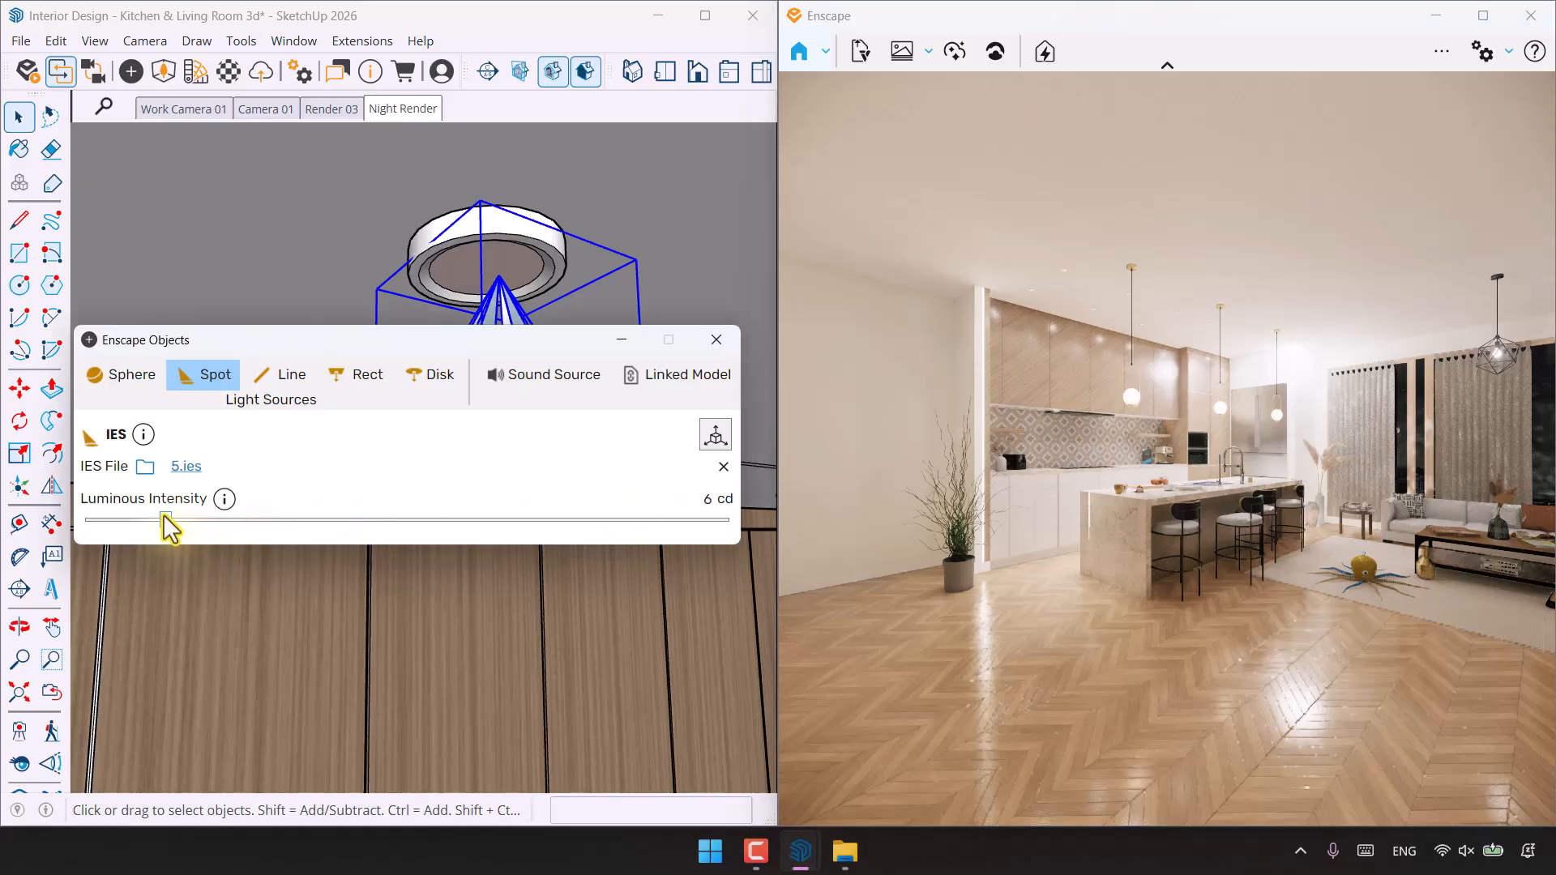
pyautogui.moveTo(163, 516); pyautogui.dragTo(159, 516)
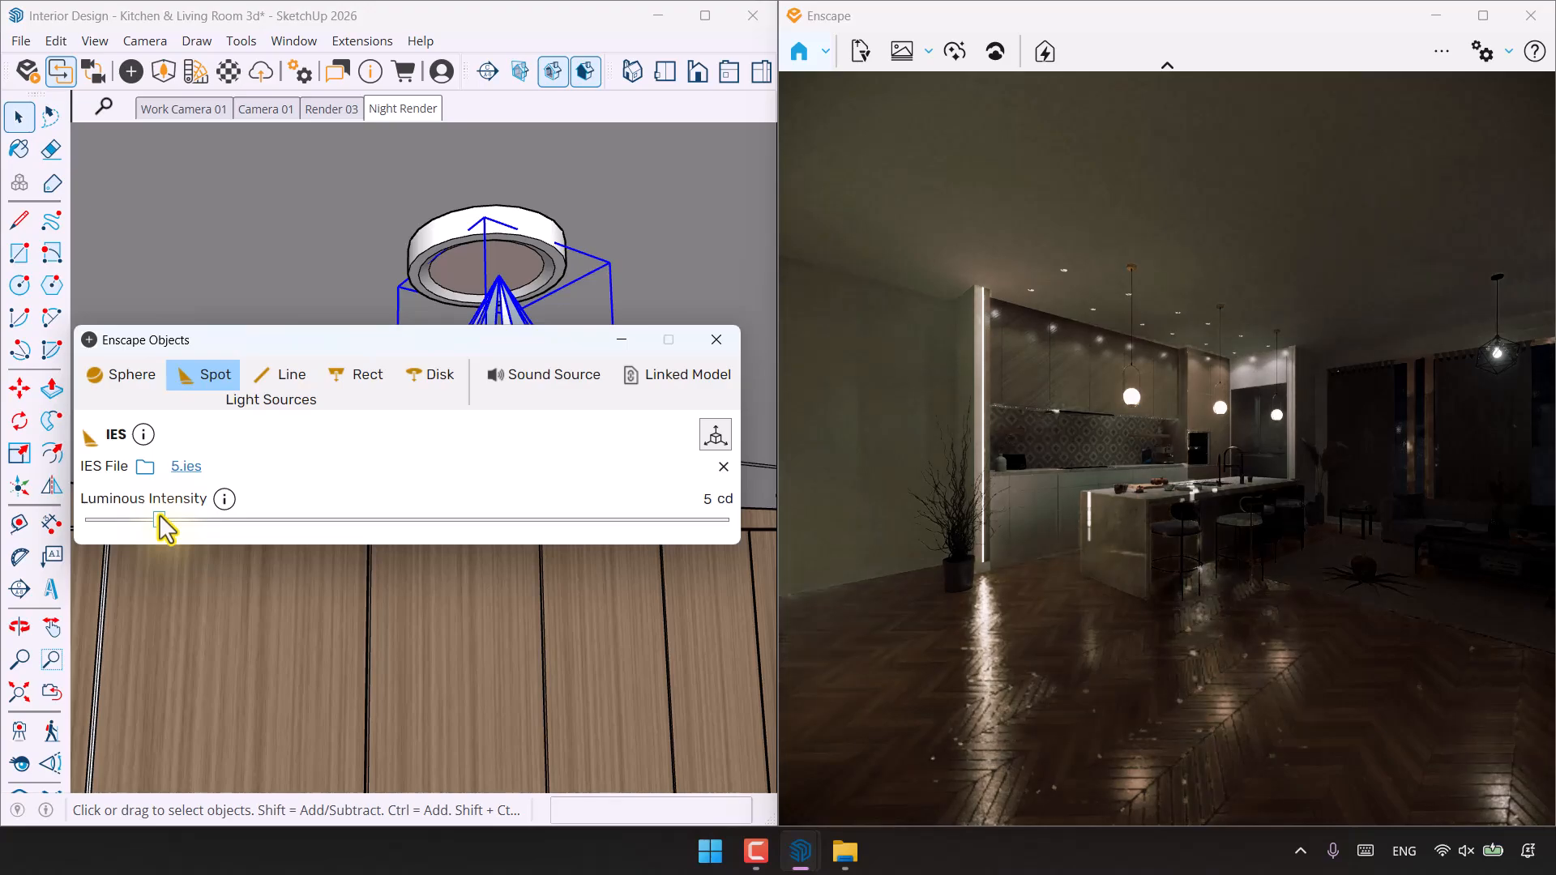
pyautogui.click(705, 499)
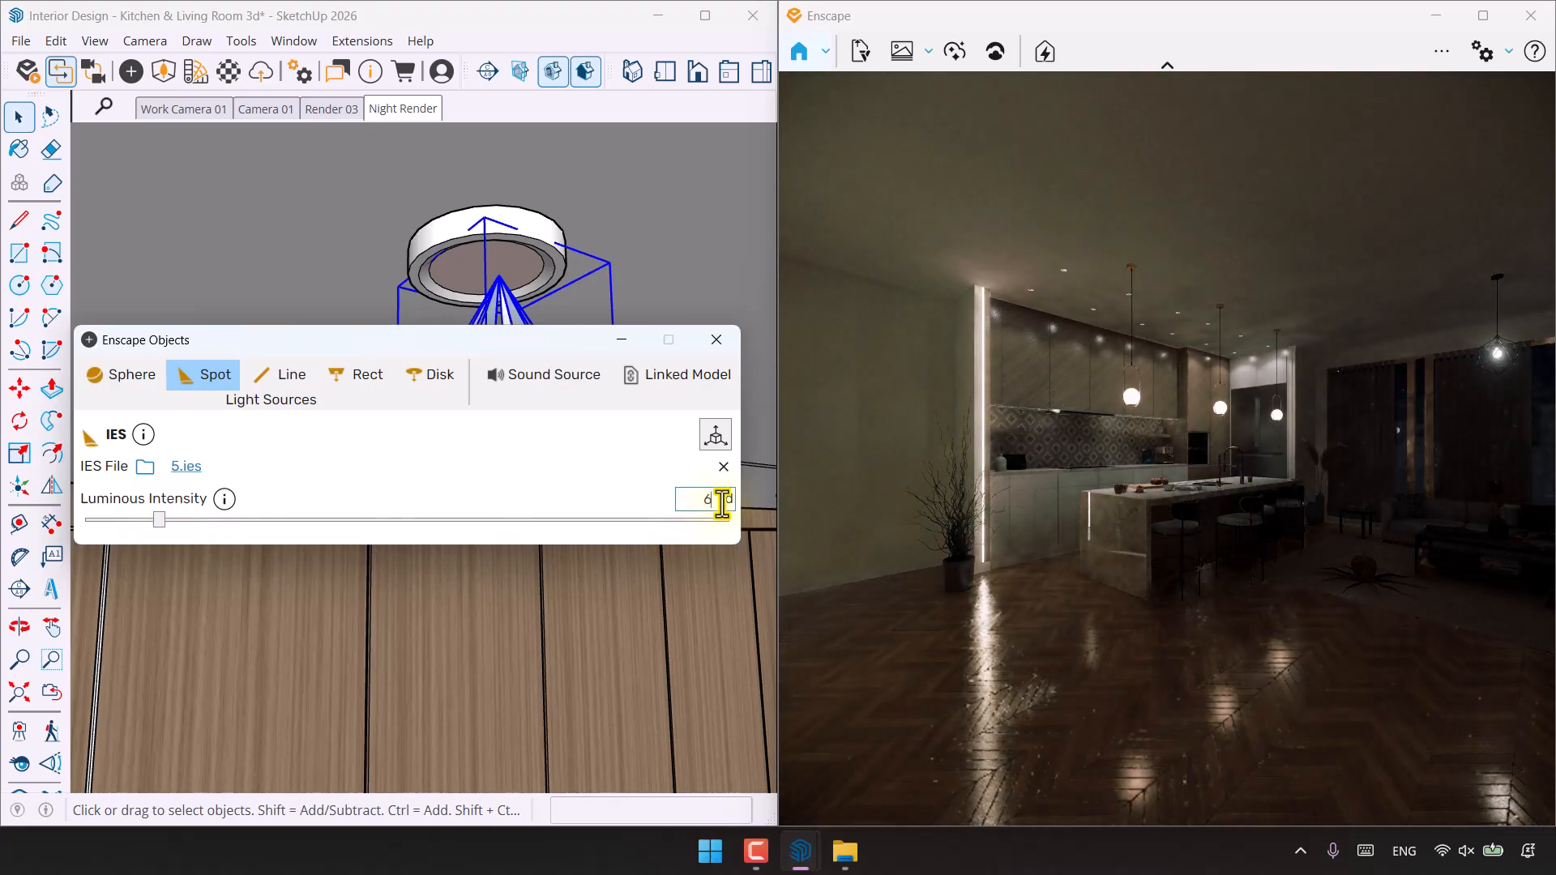
pyautogui.write('6')
pyautogui.press('Return')
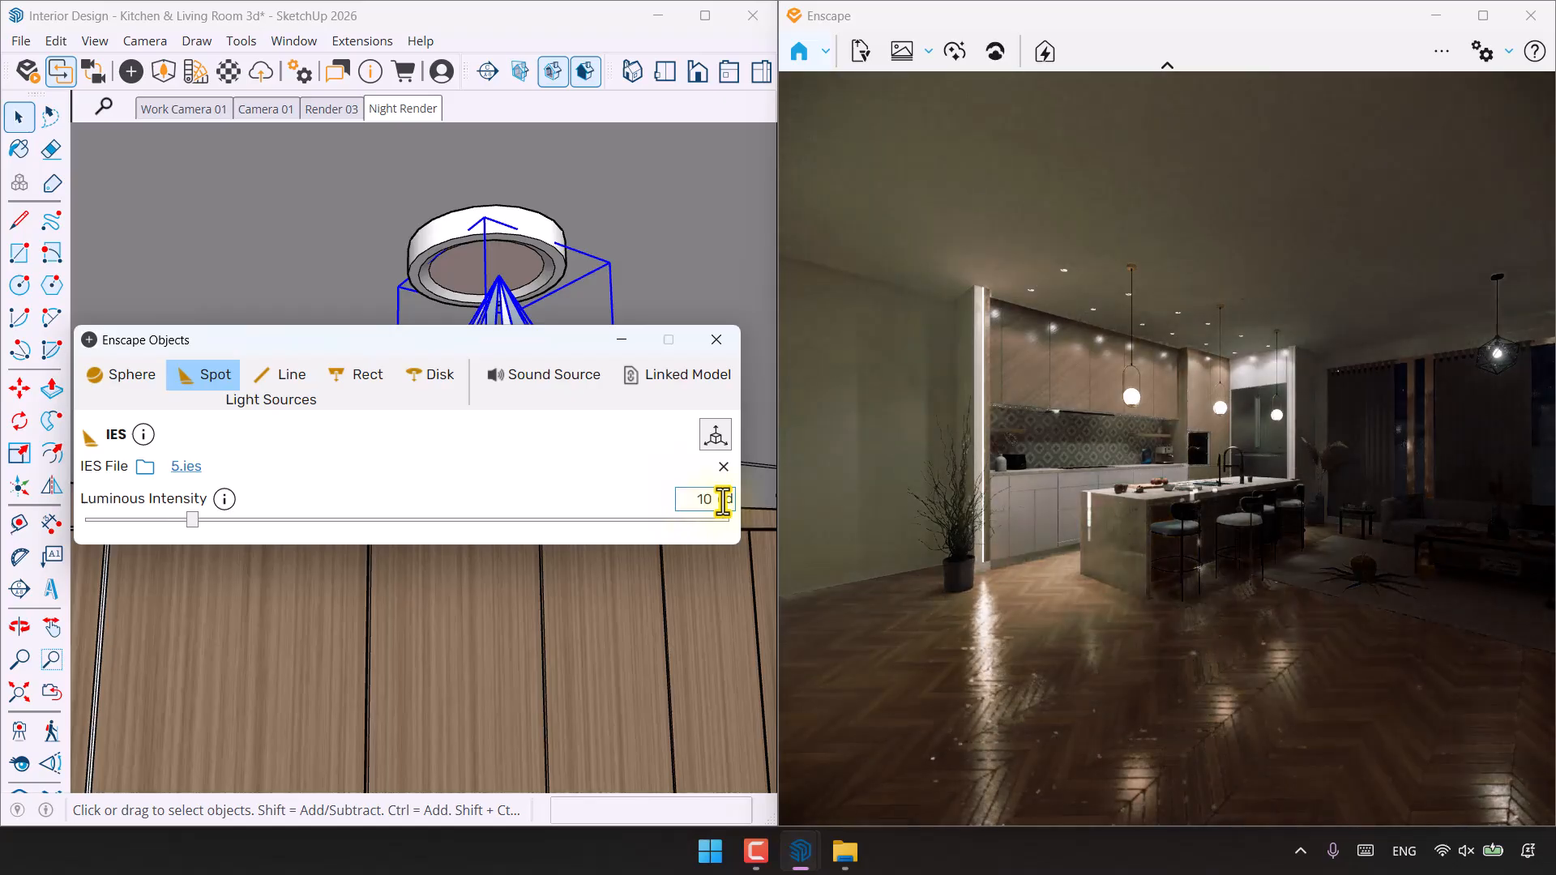
pyautogui.press('Return')
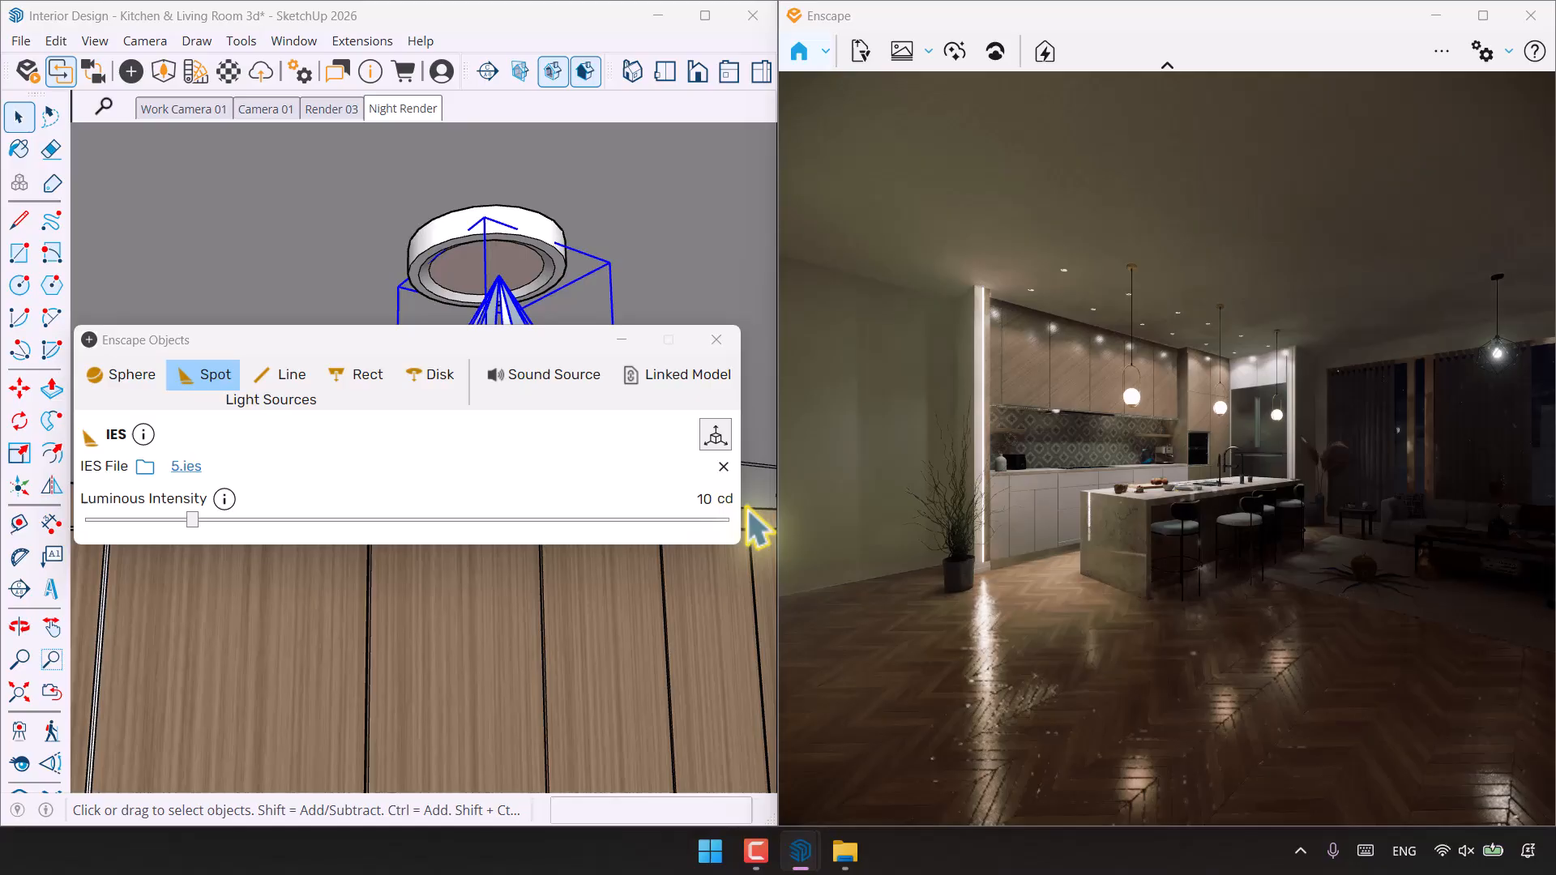
# Set the IES spotlight's luminous intensity to 14 cd and close the light settings
pyautogui.click(693, 499)
pyautogui.press('Return')
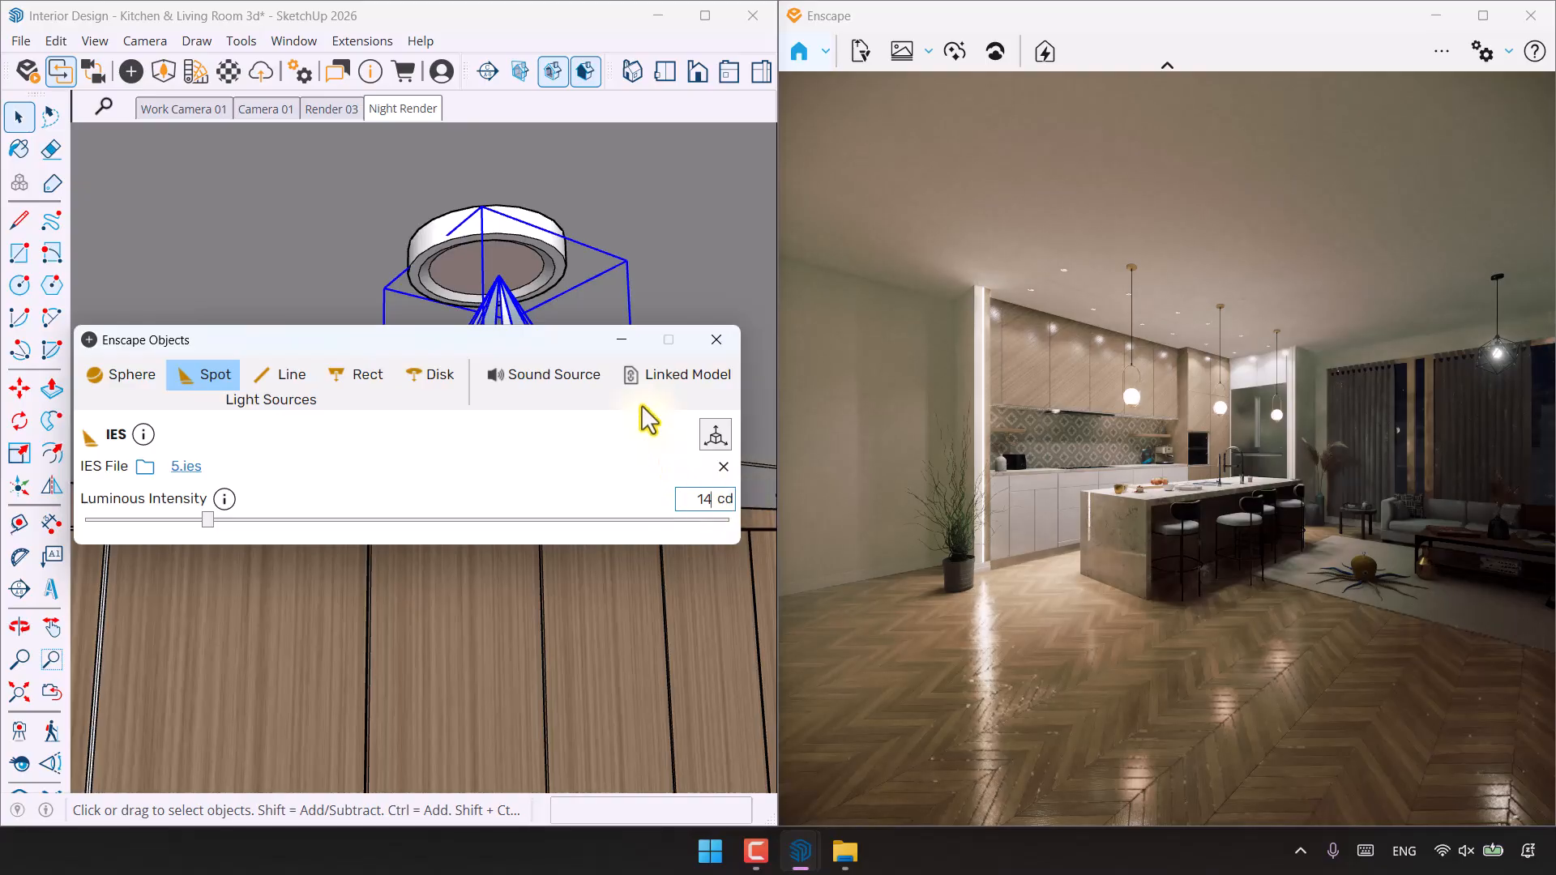
pyautogui.click(717, 339)
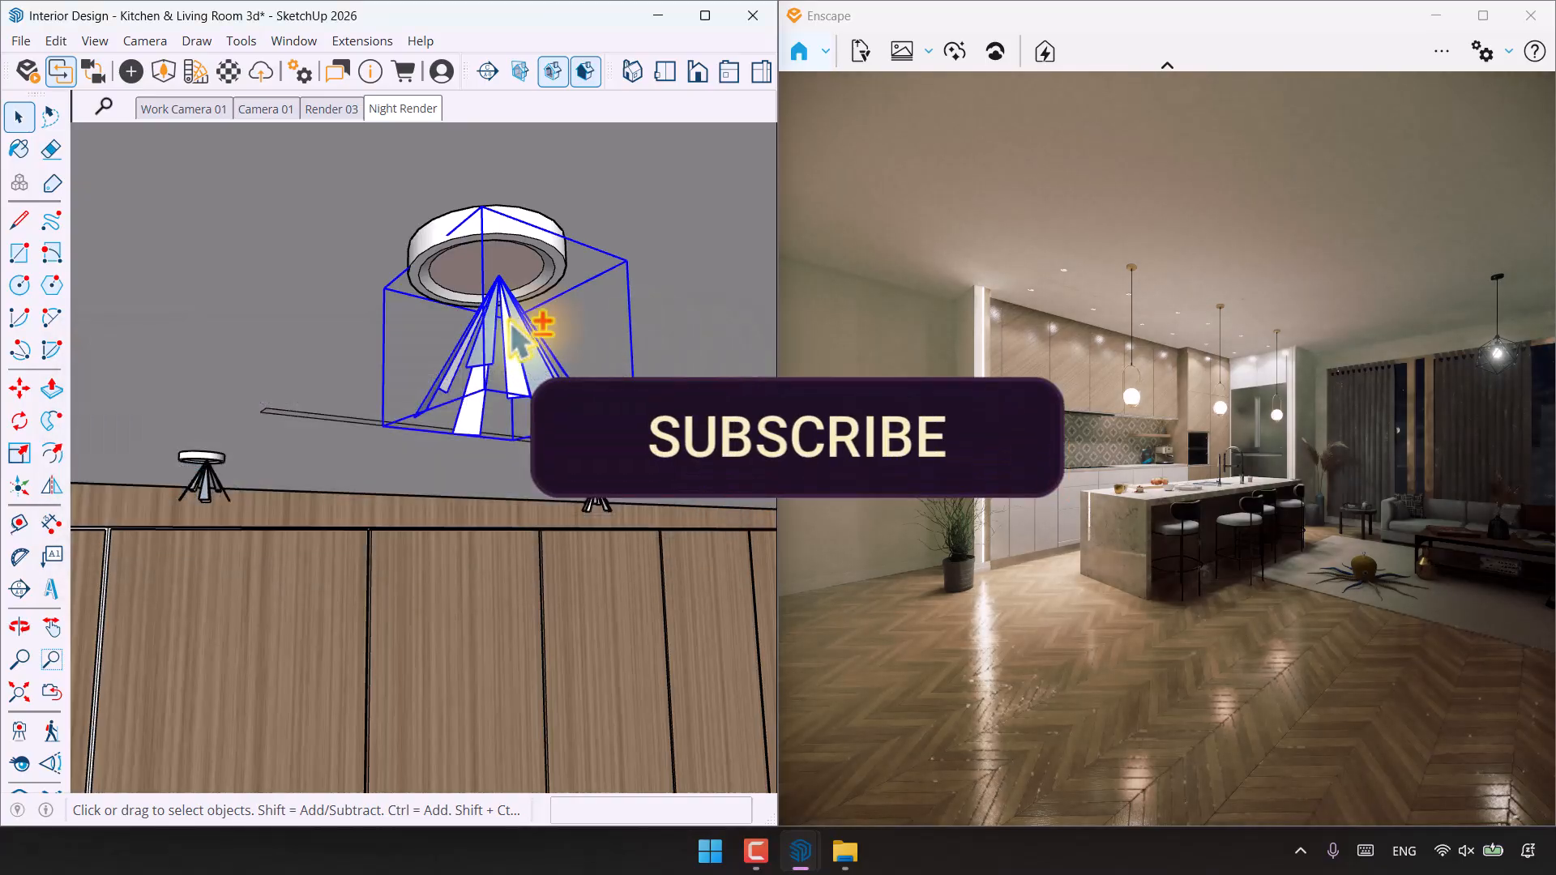
# Try tinting the nearest IES spotlight by painting it with the solid colour A03_Pink_Ember
pyautogui.click(494, 509)
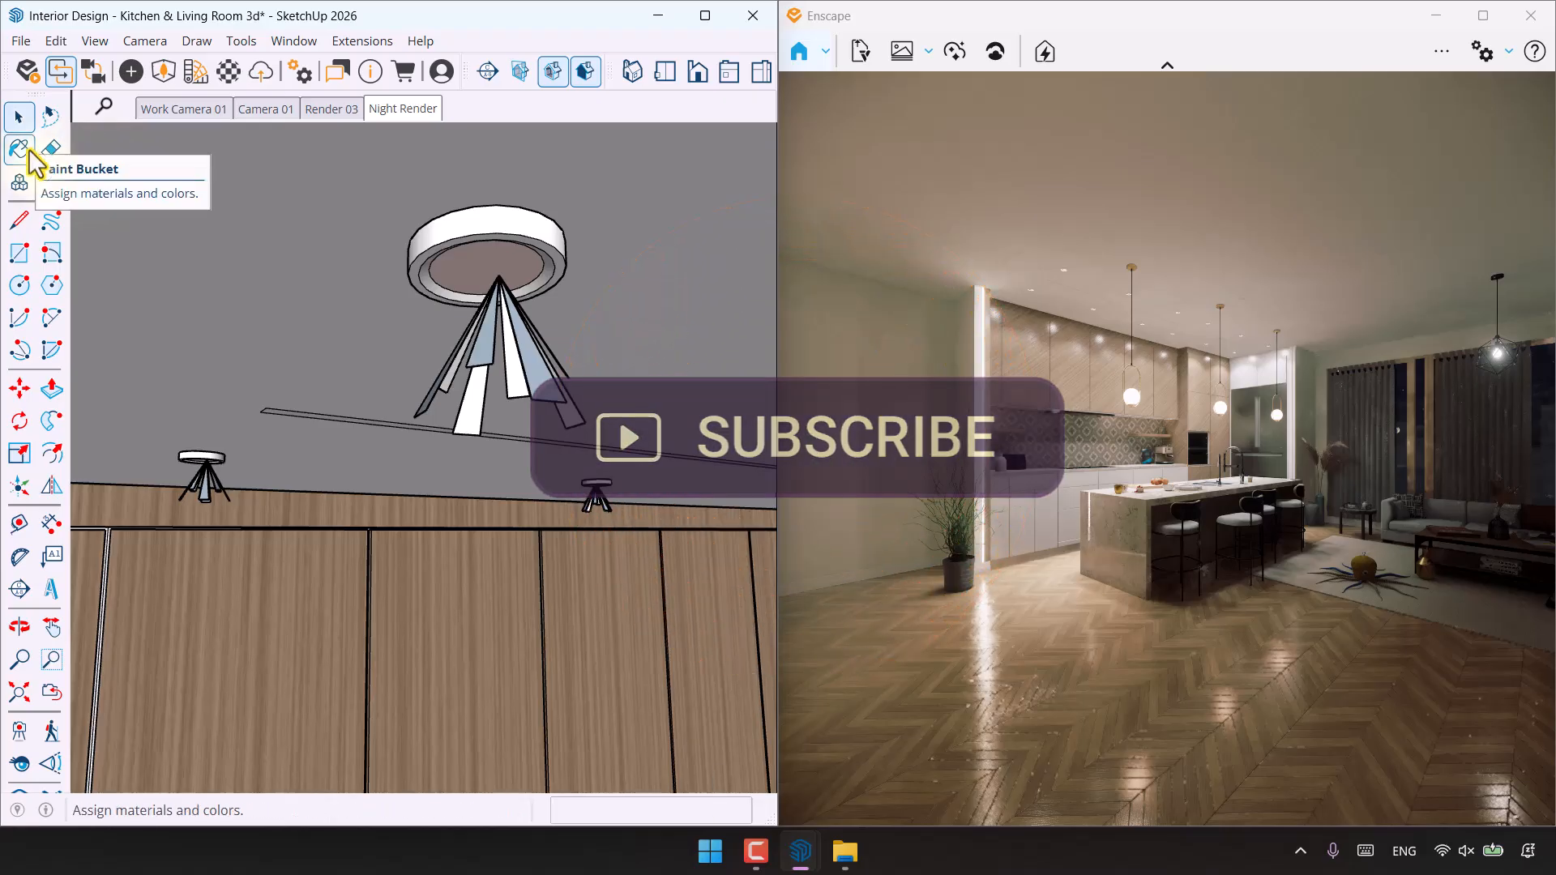
pyautogui.moveTo(511, 373)
pyautogui.mouseDown(button='middle')
pyautogui.moveTo(459, 307)
pyautogui.moveTo(488, 401)
pyautogui.mouseUp(button='middle')
pyautogui.click(486, 369)
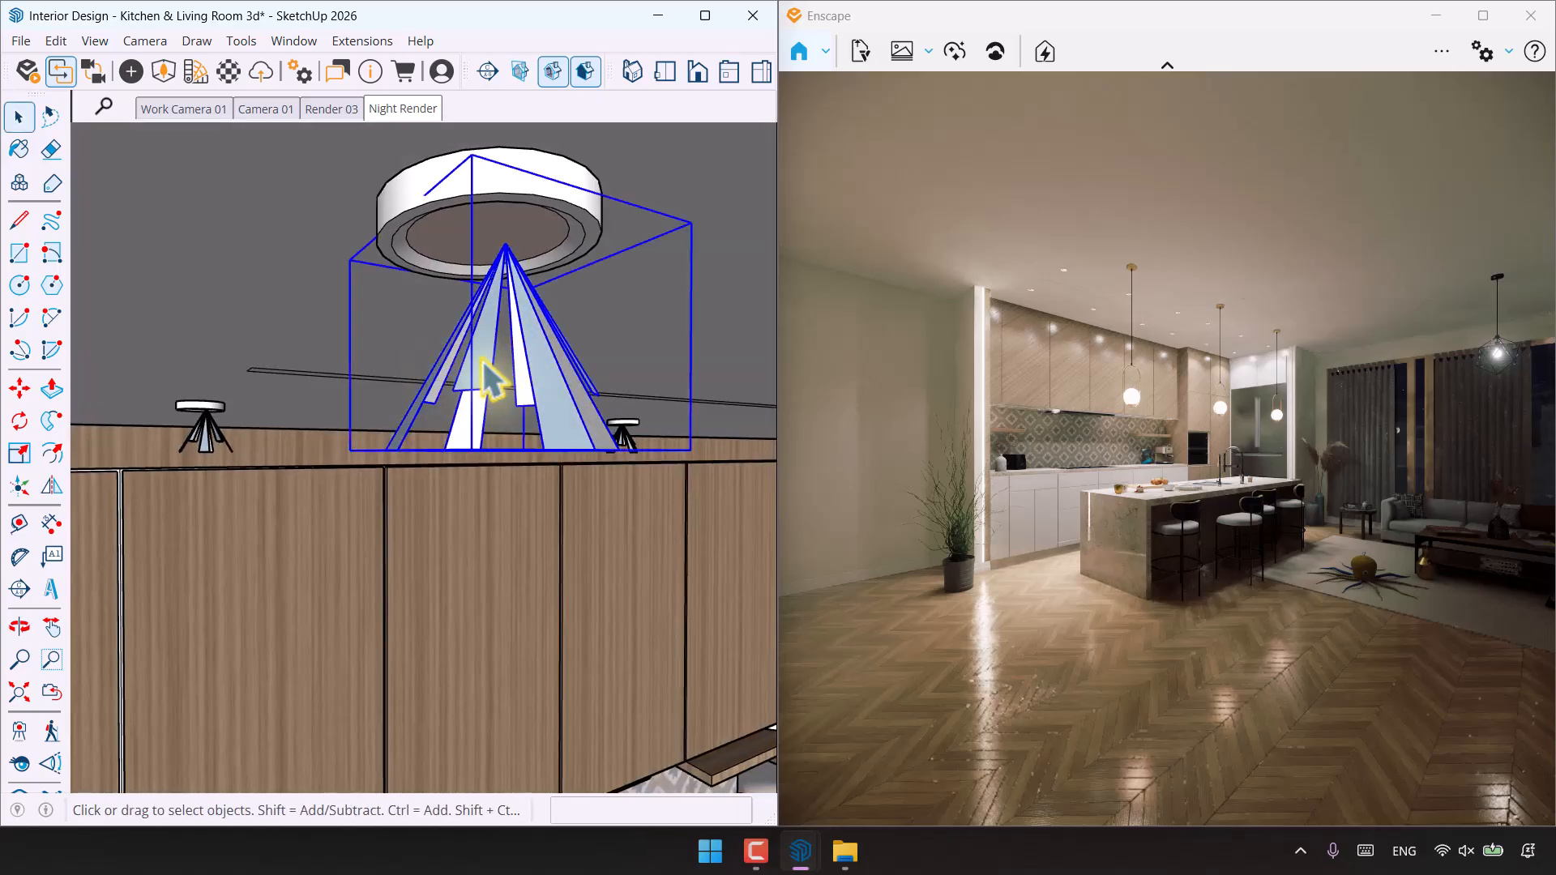
pyautogui.click(23, 154)
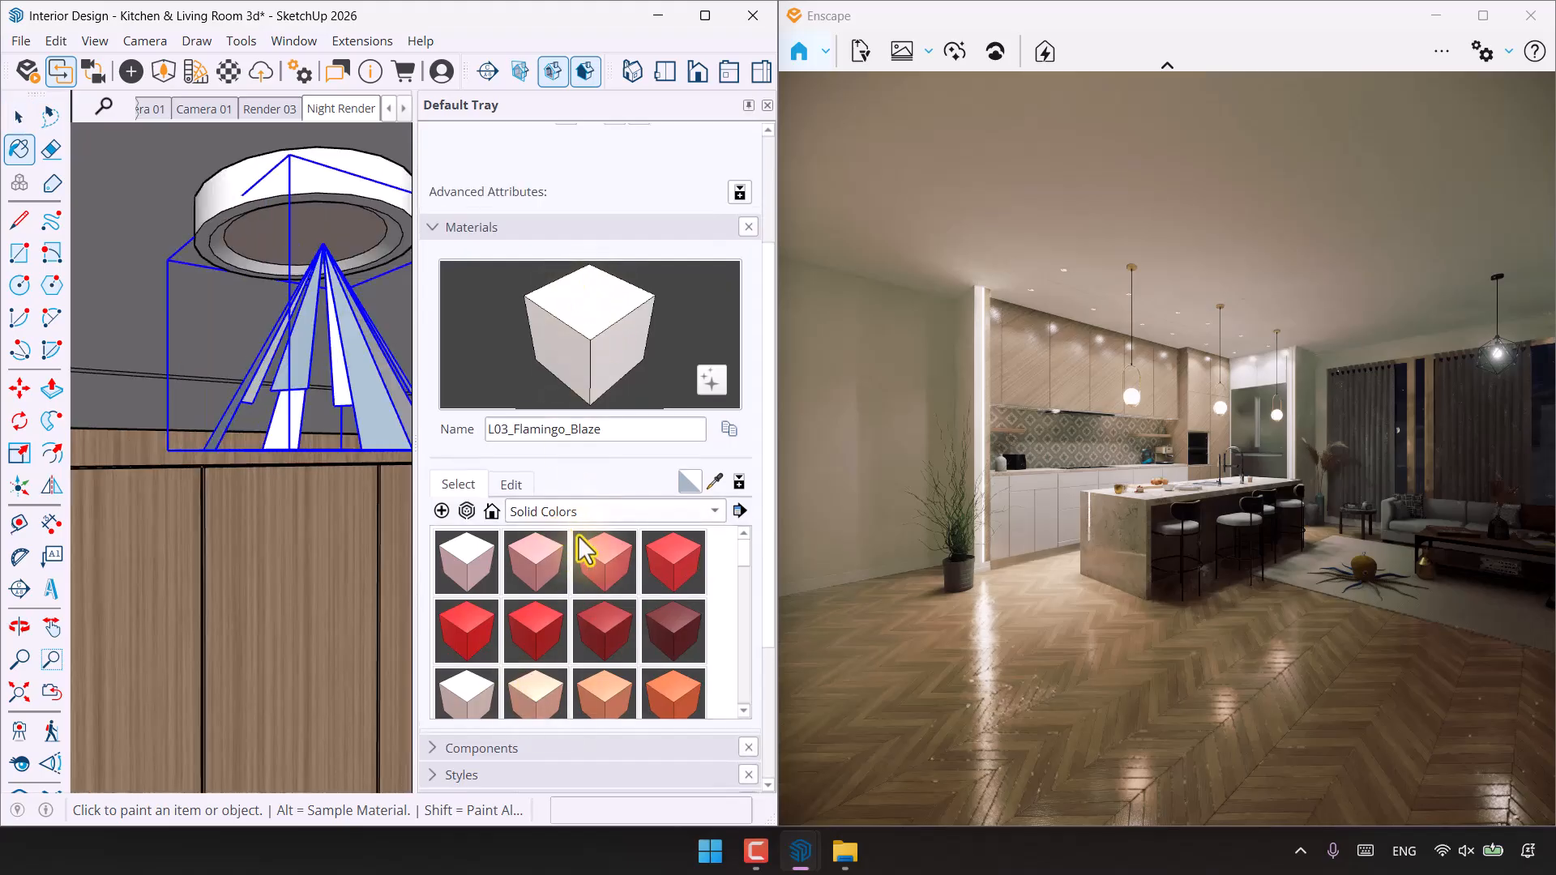
pyautogui.click(609, 572)
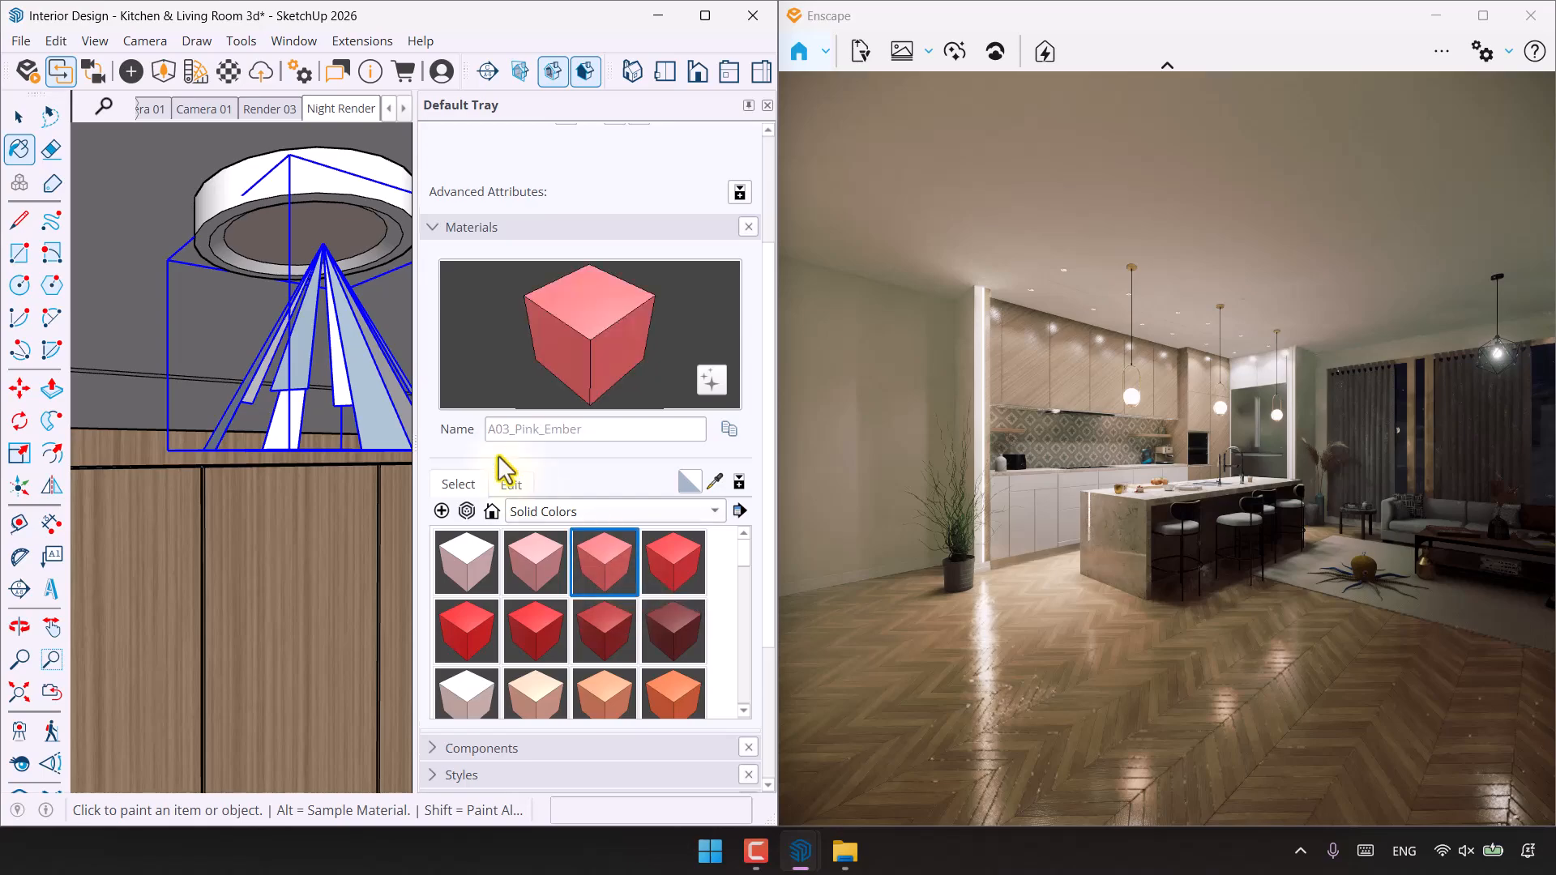
pyautogui.click(371, 363)
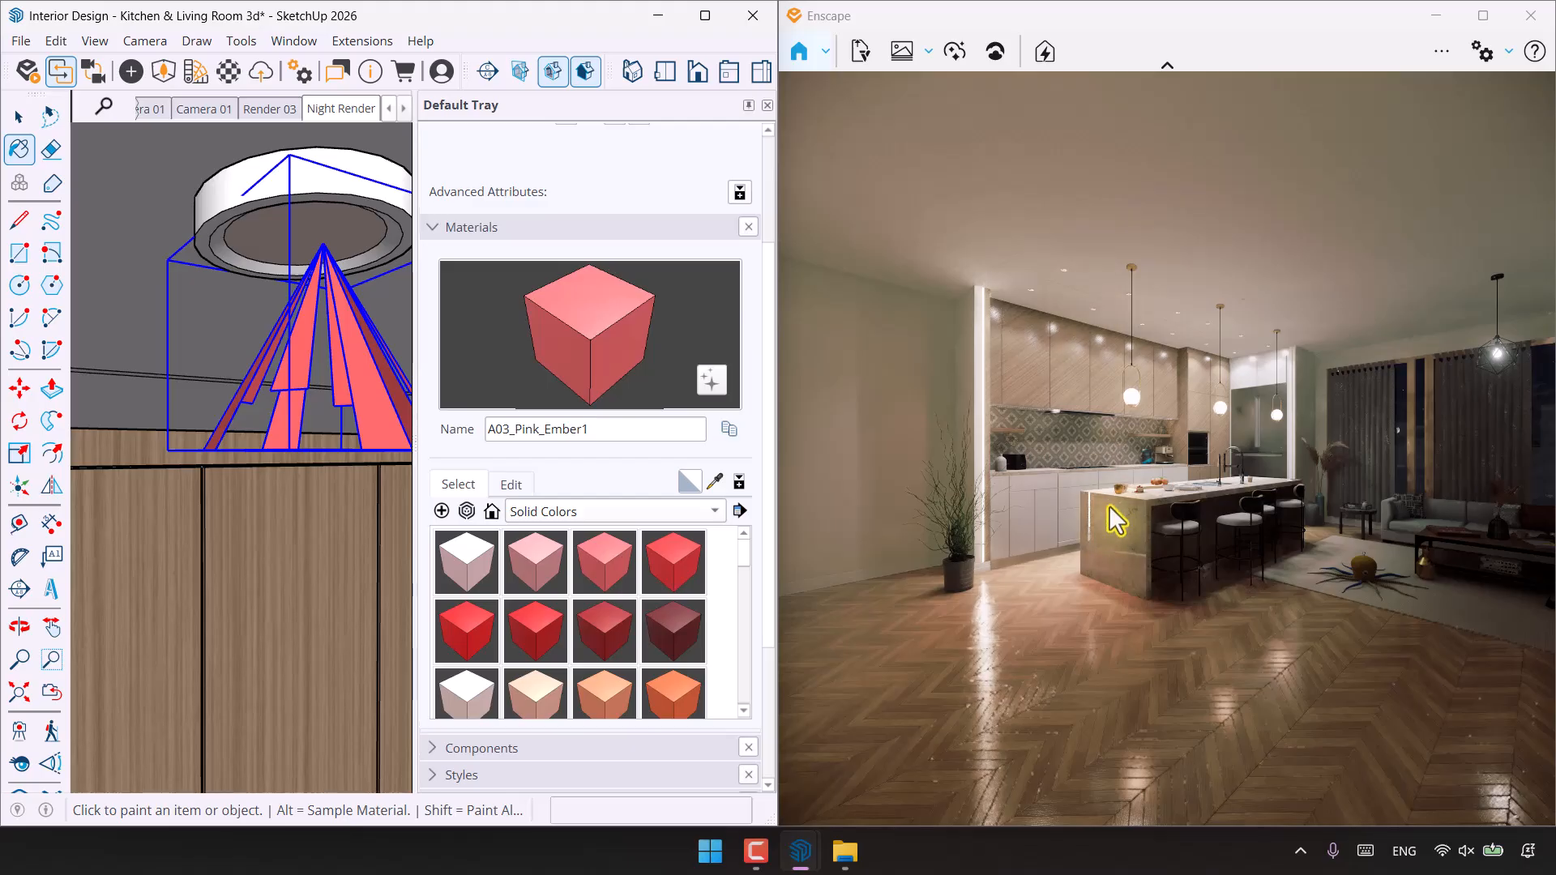
# Try other light tints in the spotlight's material: red 73, and a yellow with red 249 and green 226
pyautogui.click(519, 485)
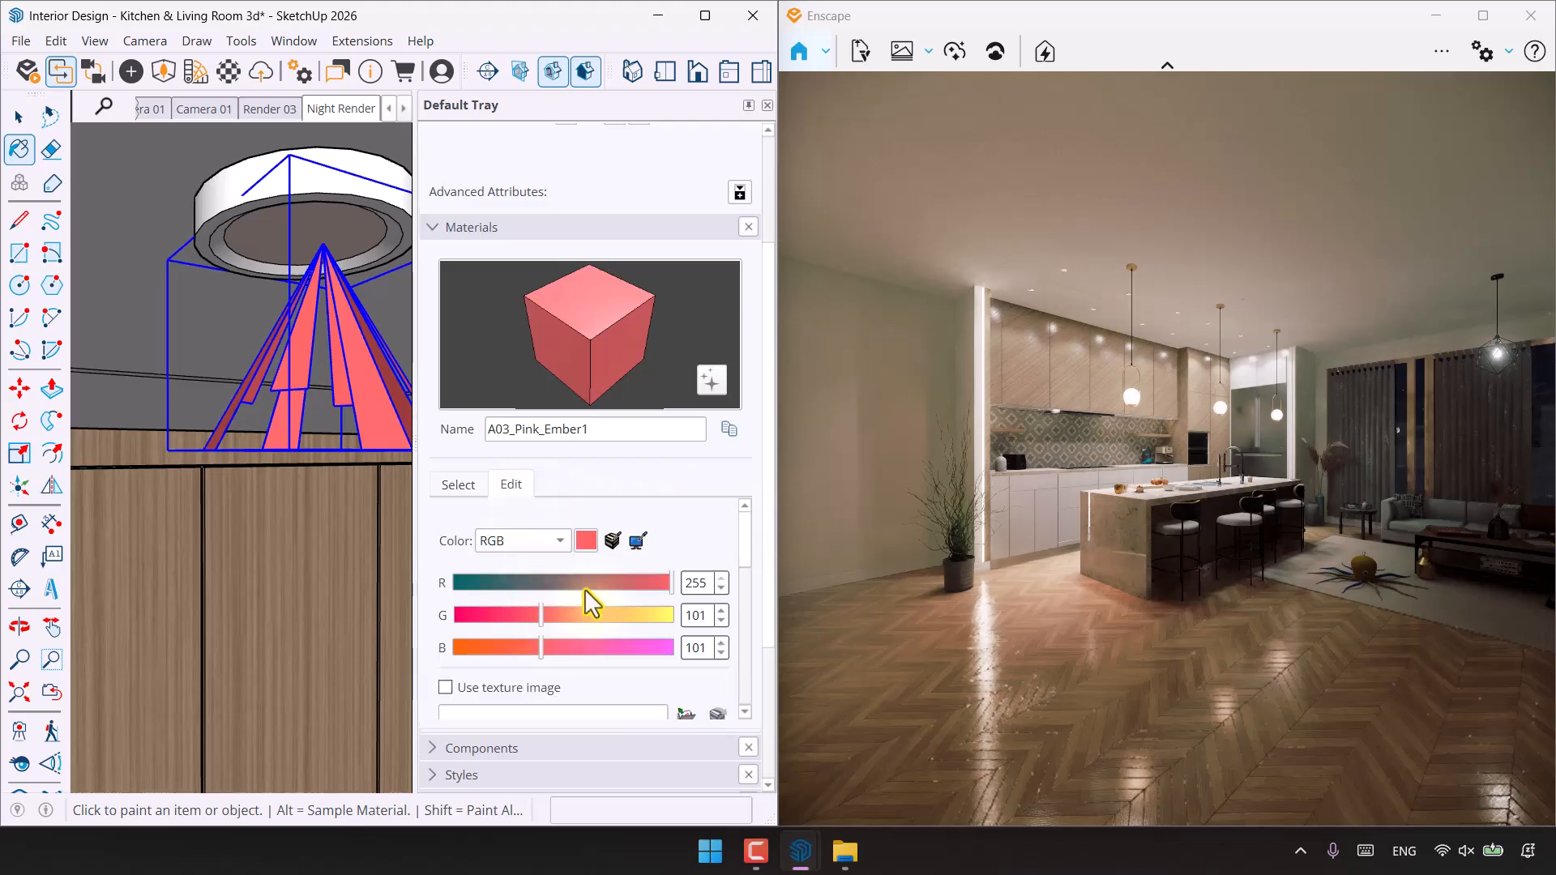
pyautogui.moveTo(585, 584); pyautogui.dragTo(517, 584)
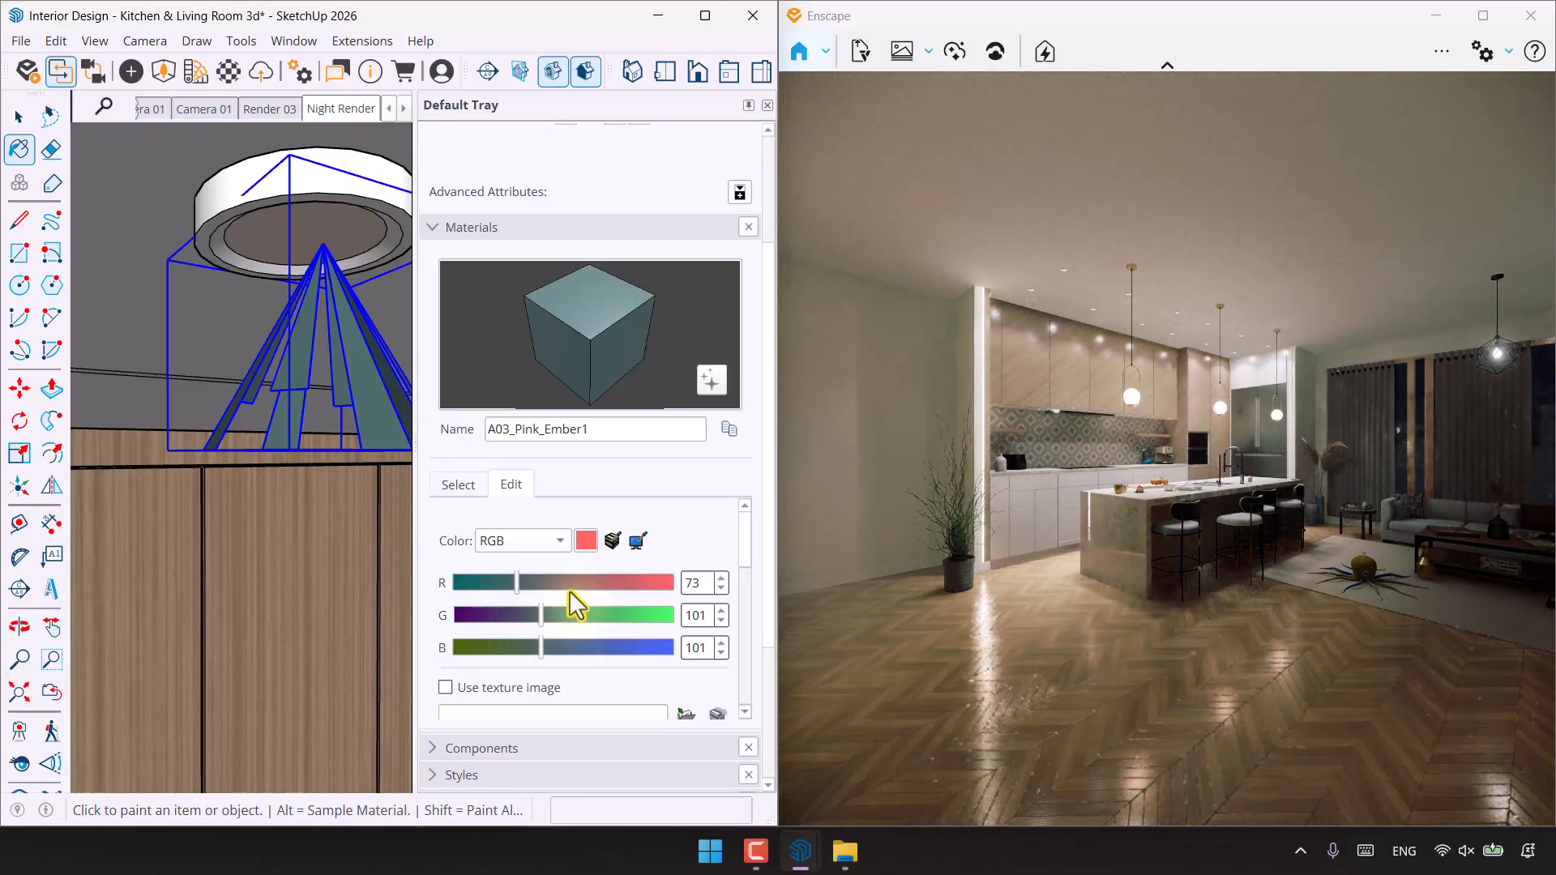
pyautogui.moveTo(569, 585); pyautogui.dragTo(663, 583)
pyautogui.moveTo(540, 616); pyautogui.dragTo(646, 613)
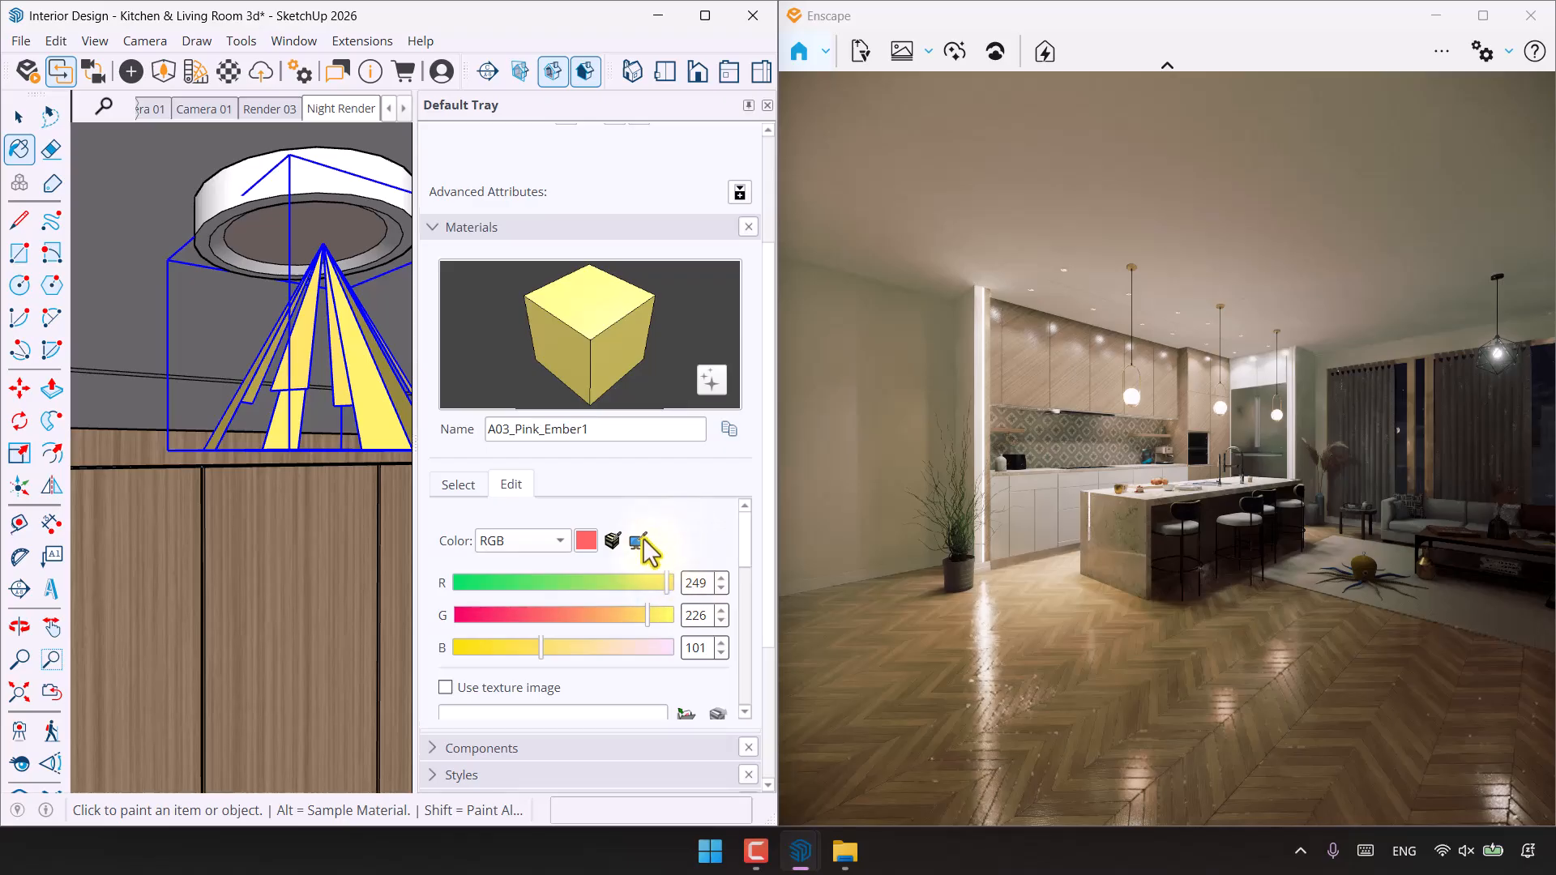
# Delete the spotlight's tint material from the materials in the model
pyautogui.click(460, 489)
pyautogui.click(620, 515)
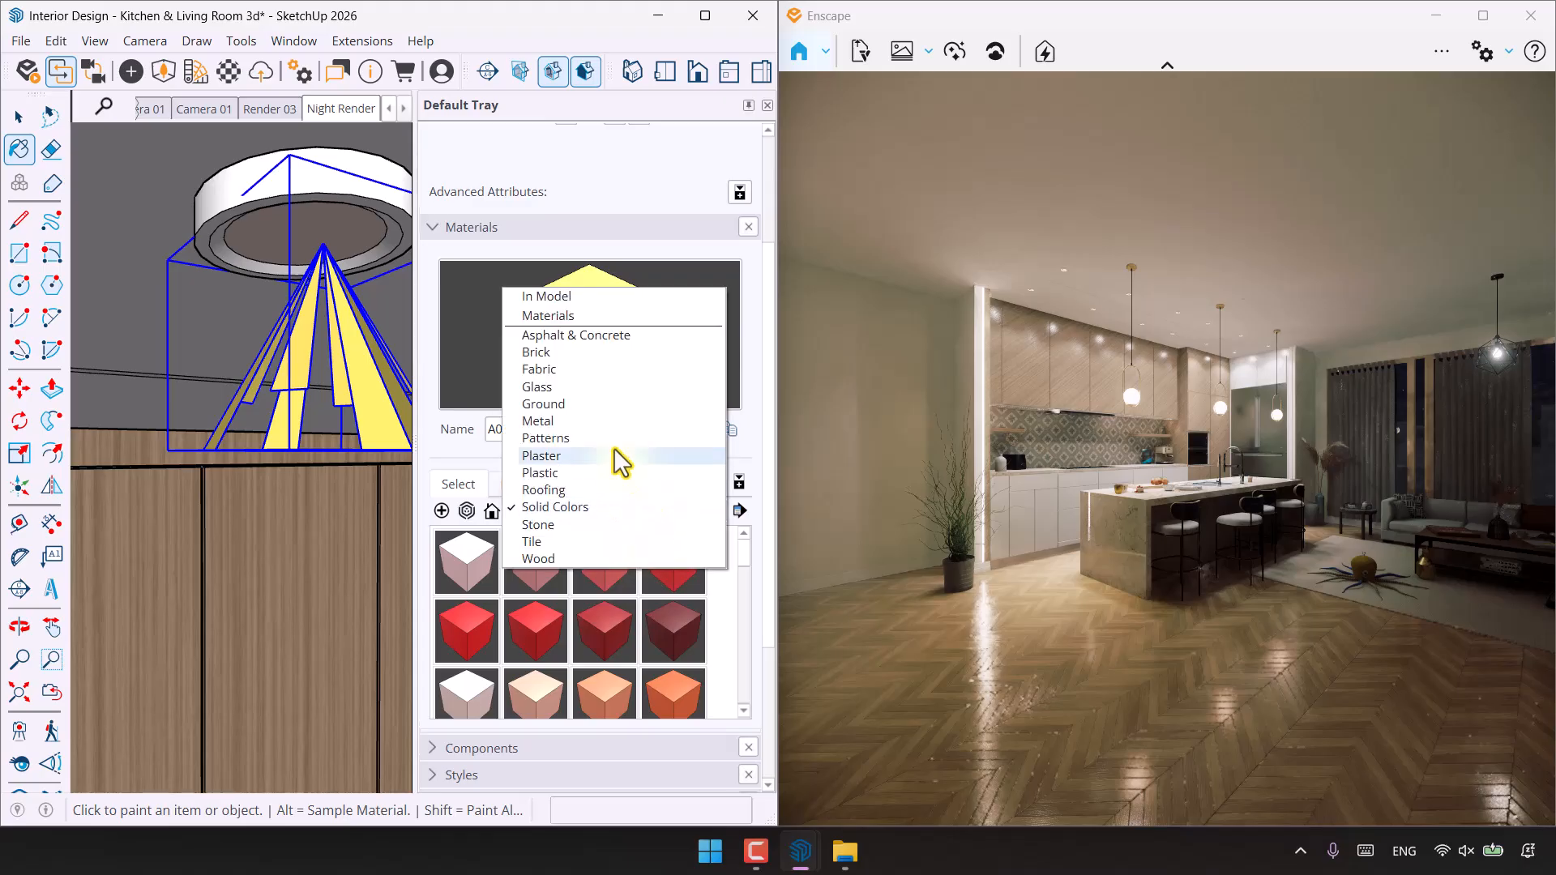
pyautogui.click(563, 300)
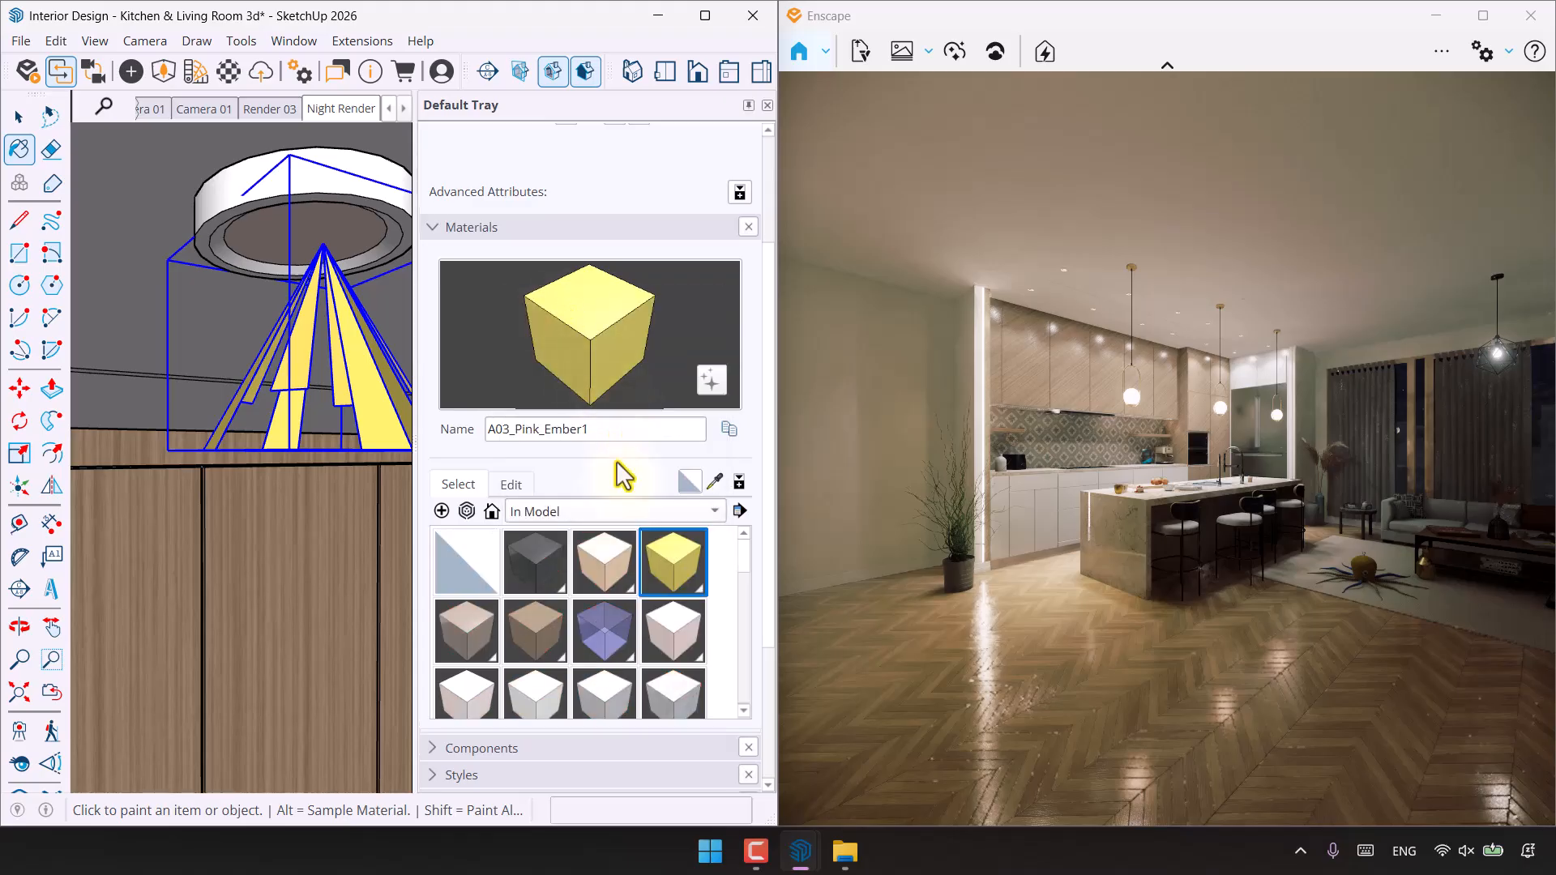
pyautogui.rightClick(677, 557)
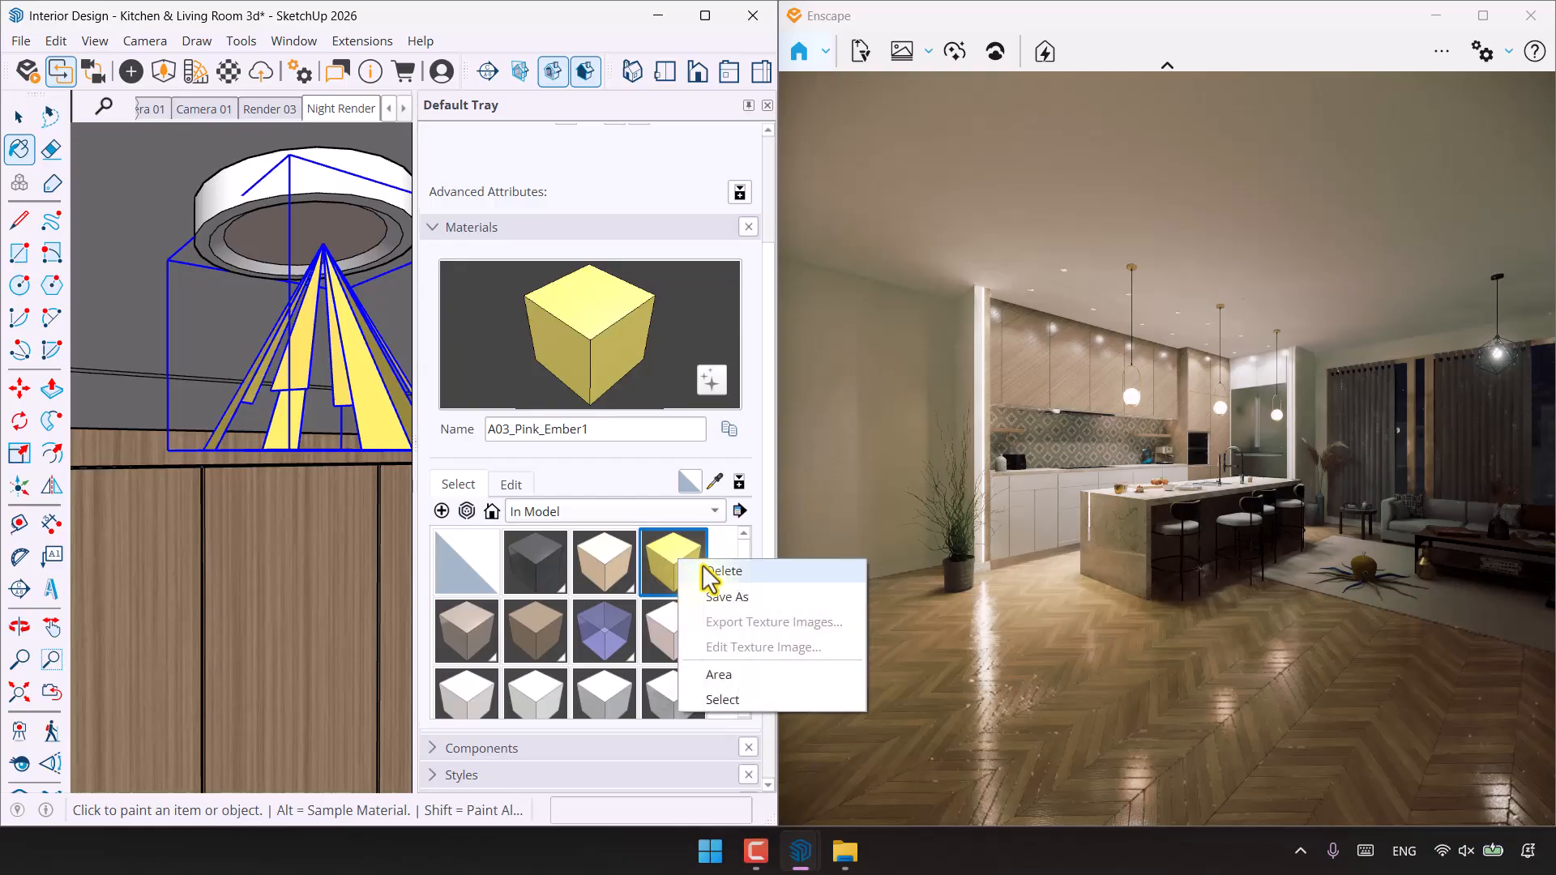
pyautogui.click(701, 564)
pyautogui.press('Return')
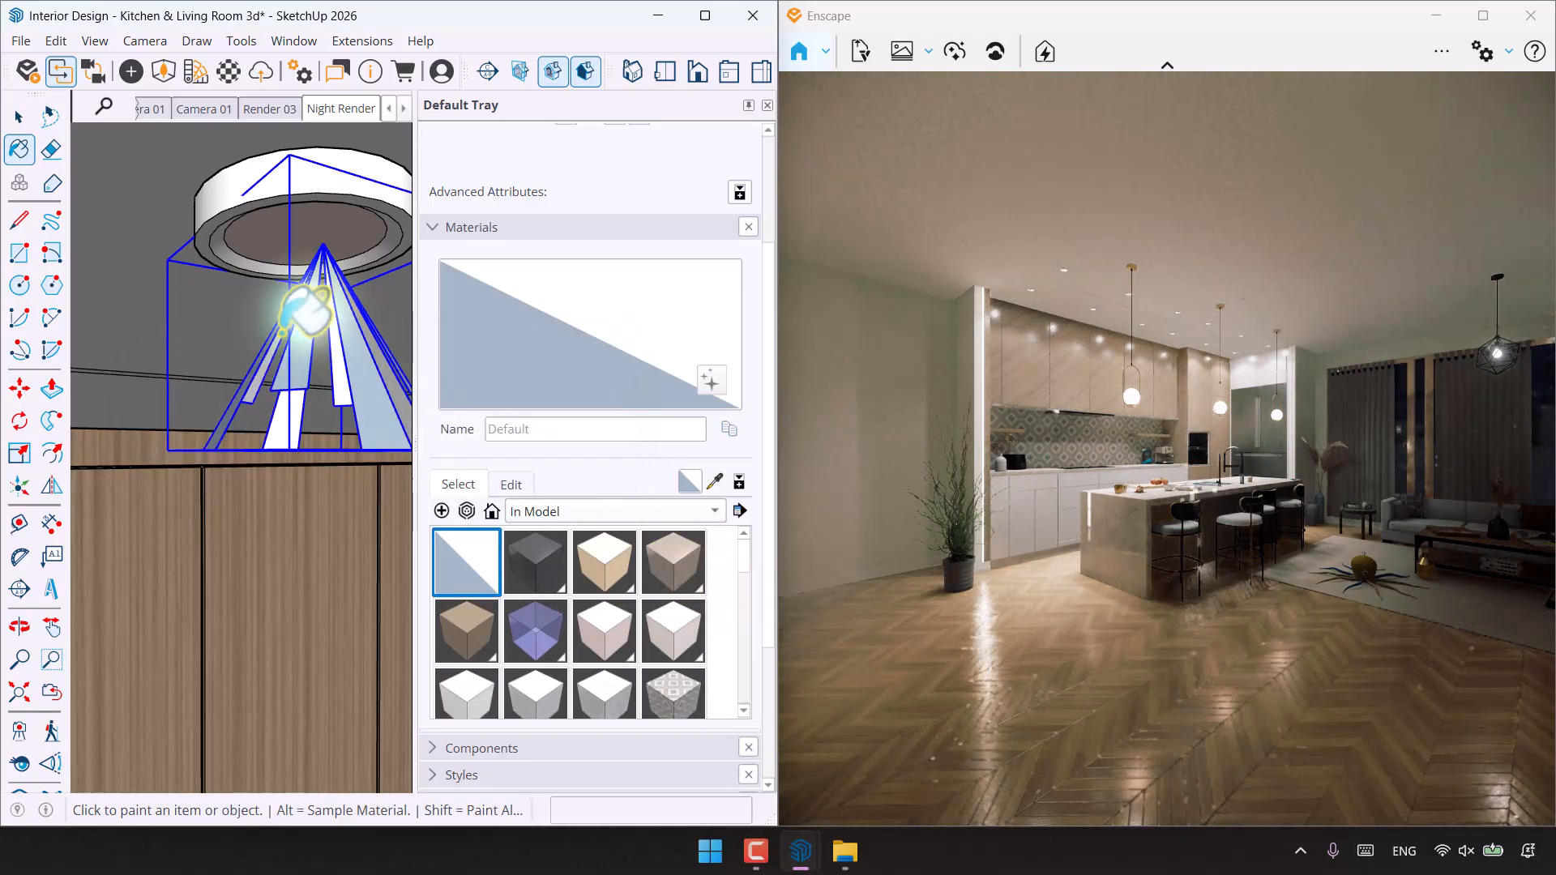
# Sample the material of the recessed ceiling light's inner disc and open it in the Enscape Material Editor
pyautogui.press('space')
pyautogui.moveTo(285, 433)
pyautogui.mouseDown(button='middle')
pyautogui.moveTo(313, 486)
pyautogui.moveTo(278, 514)
pyautogui.moveTo(320, 389)
pyautogui.moveTo(270, 502)
pyautogui.moveTo(330, 441)
pyautogui.moveTo(347, 267)
pyautogui.mouseUp(button='middle')
pyautogui.scroll(5, 341, 307)
pyautogui.scroll(3, 330, 288)
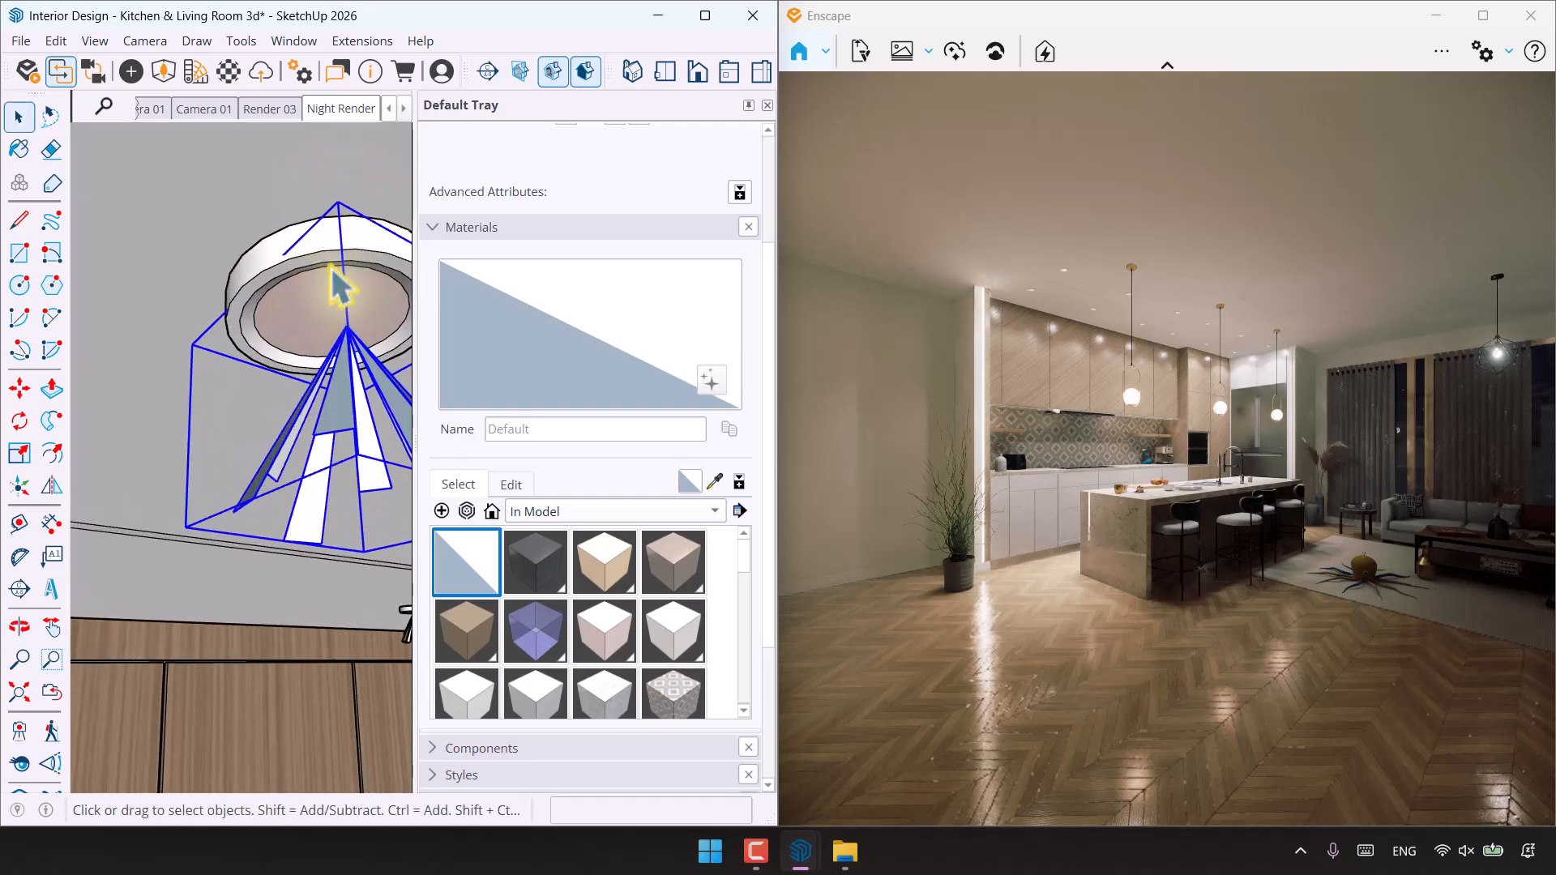
pyautogui.click(716, 485)
pyautogui.click(299, 292)
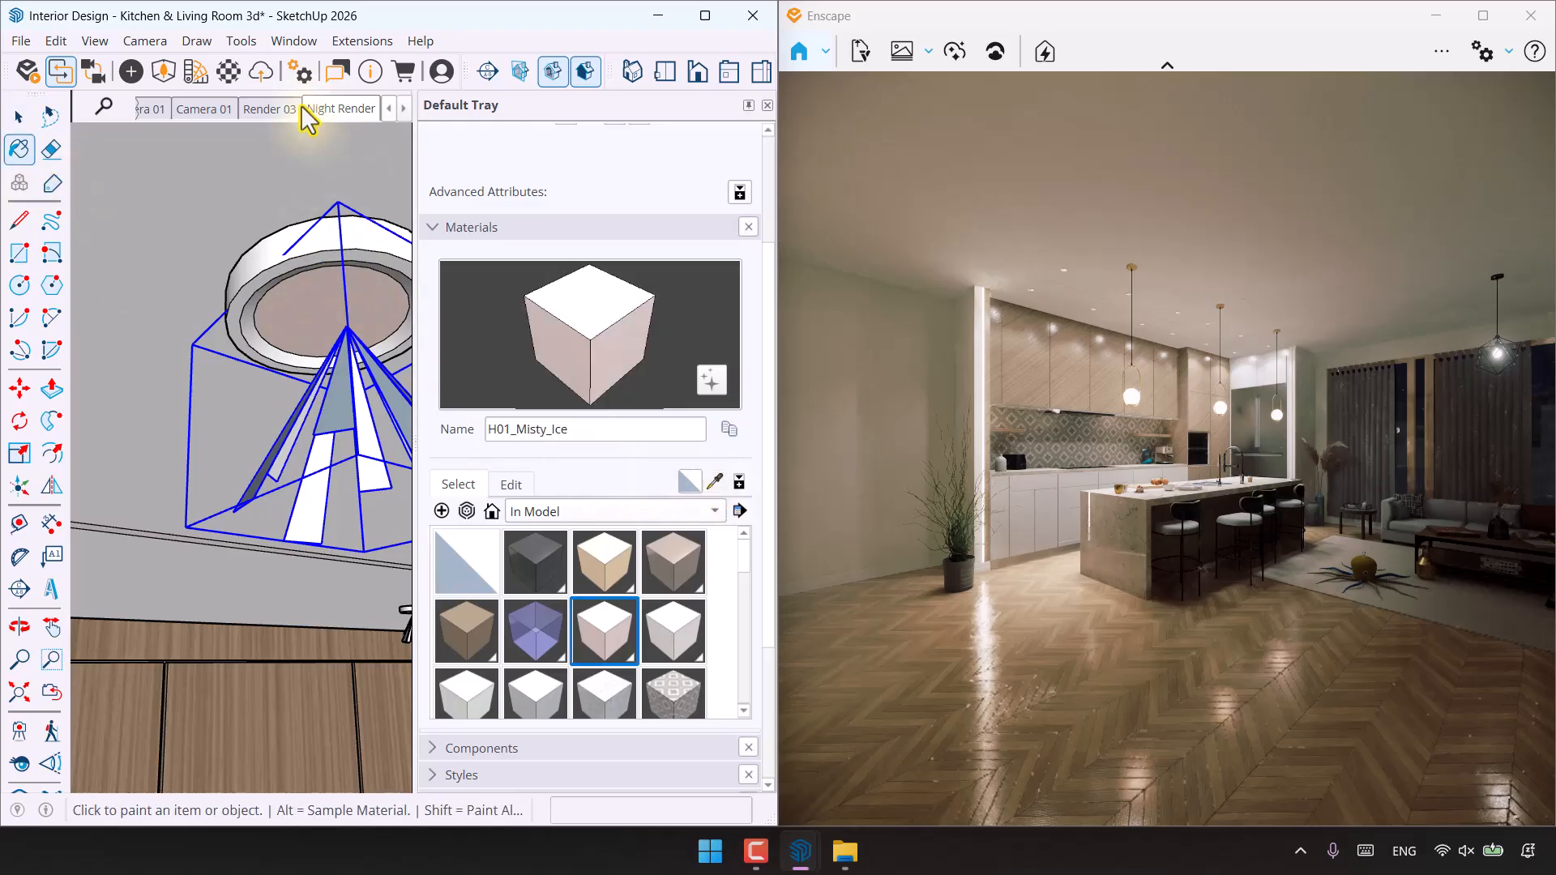
pyautogui.click(229, 72)
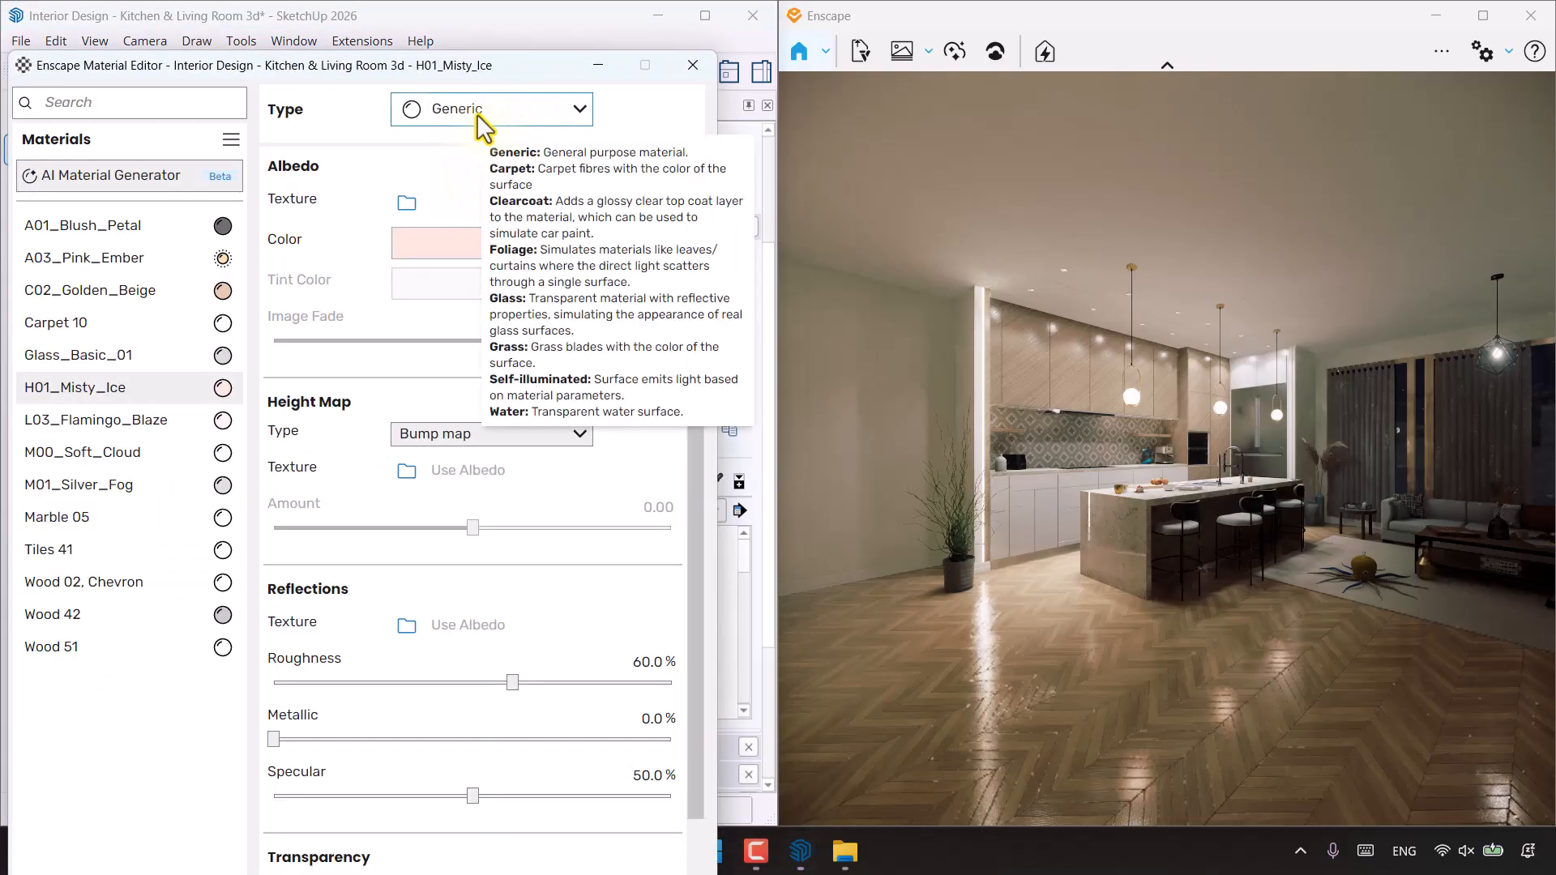
# Make the H01_Misty_Ice material self-illuminated with a luminance of 50 cd/m²
pyautogui.click(479, 114)
pyautogui.click(484, 381)
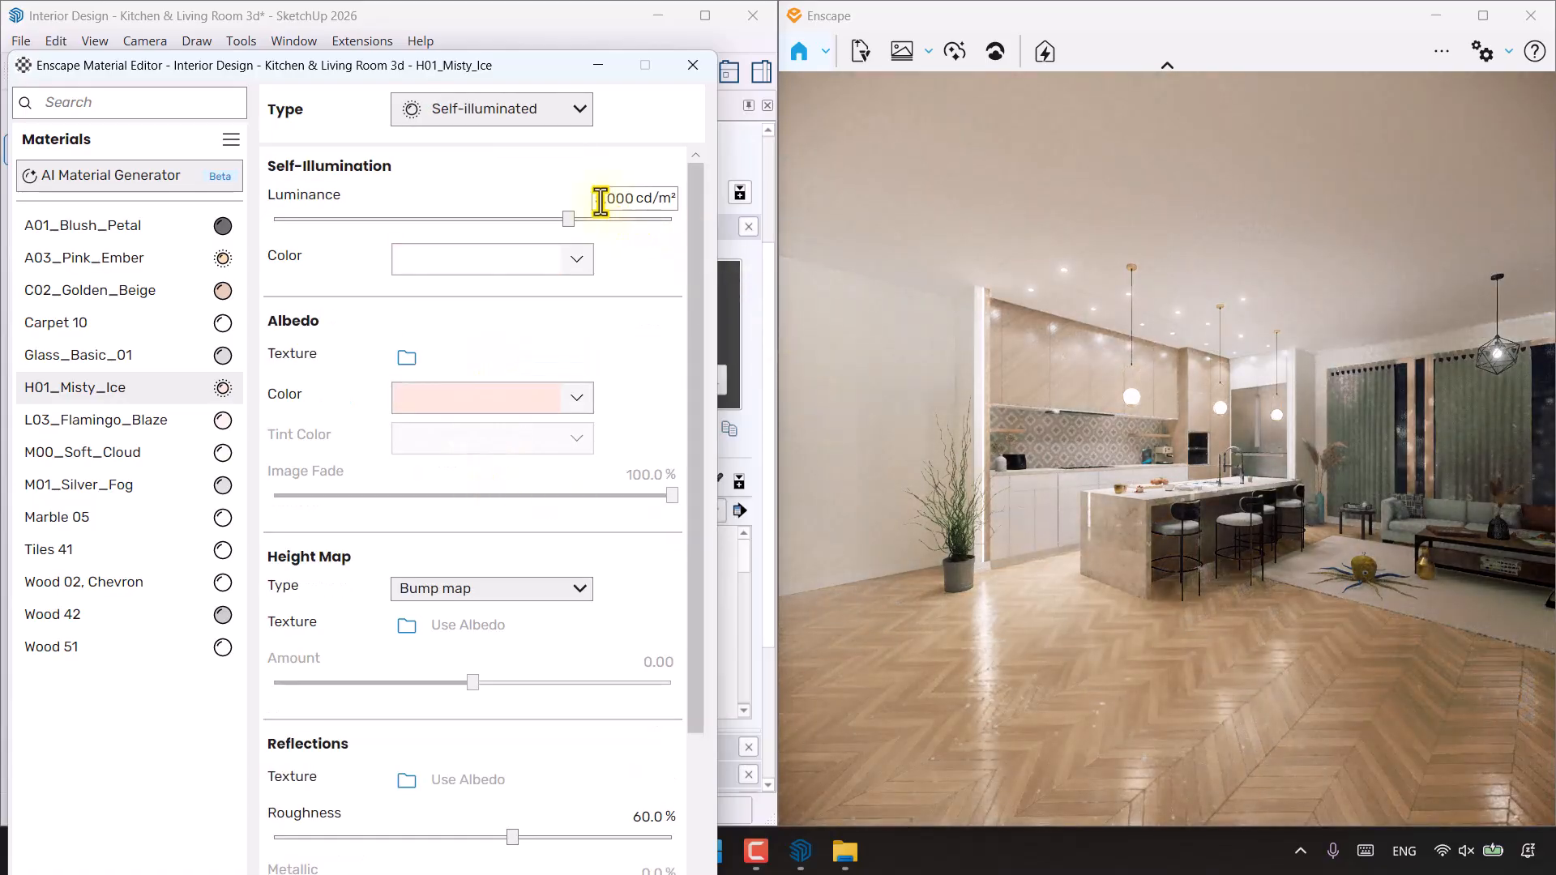
pyautogui.click(602, 199)
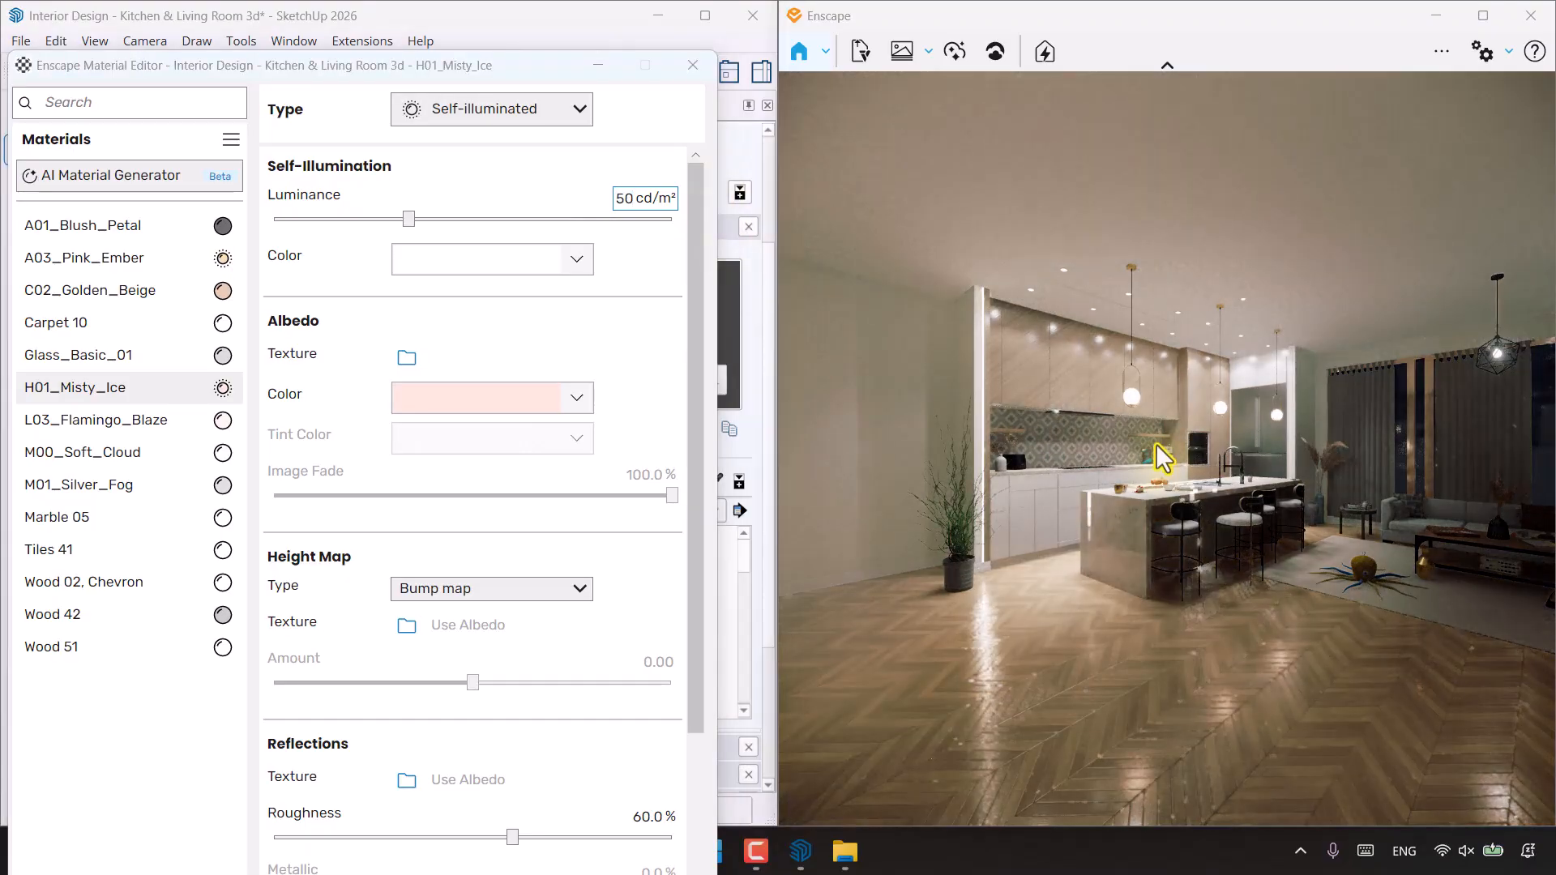
pyautogui.click(1155, 445)
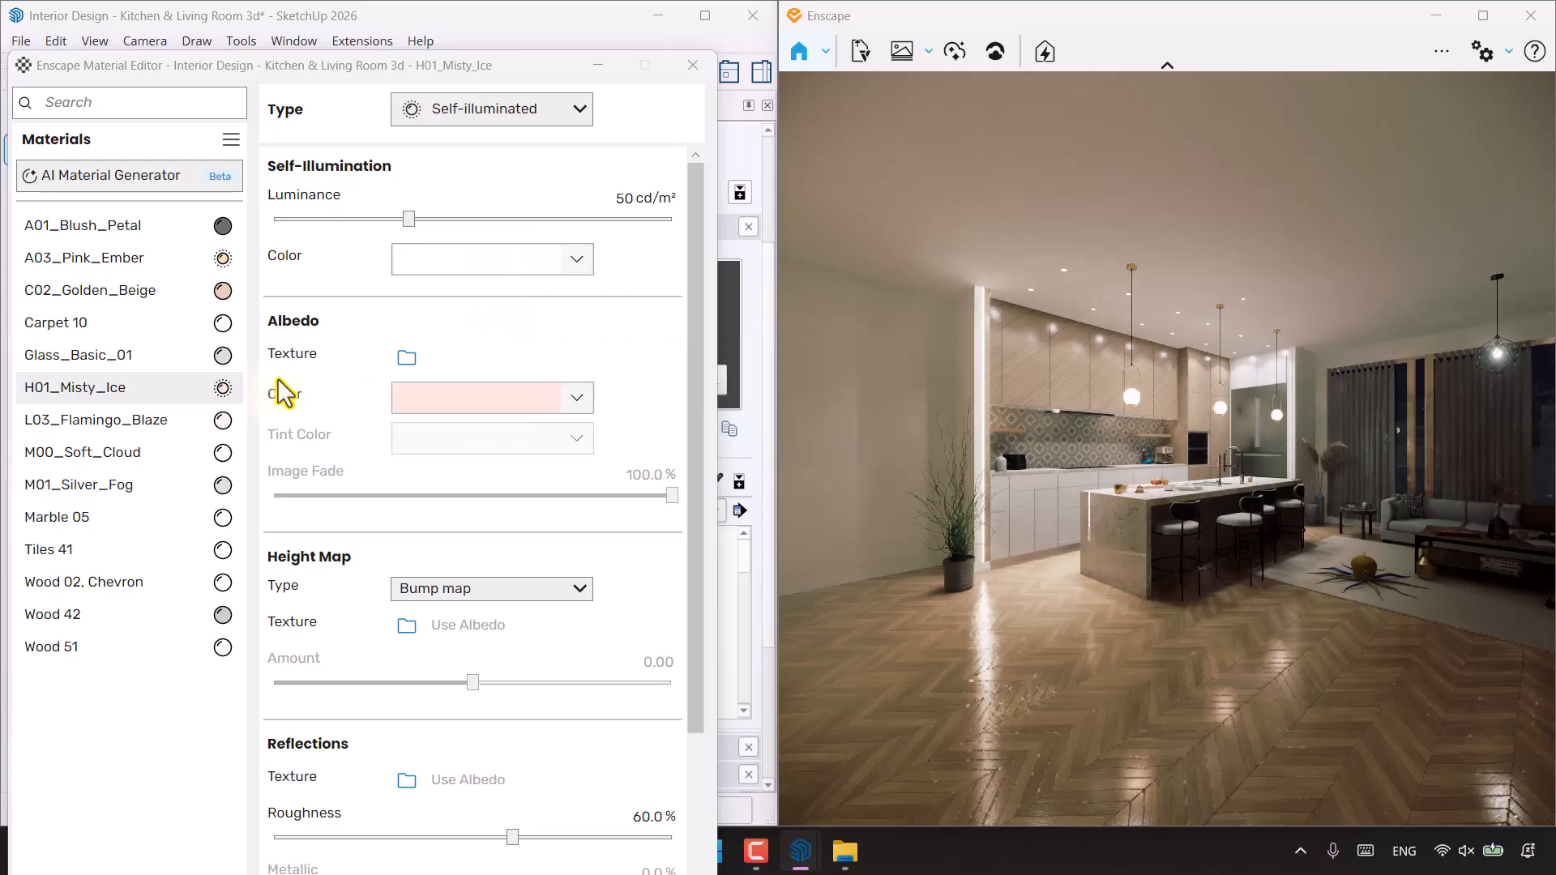
# Copy H01_Misty_Ice's albedo colour FEE6DE into its self-illumination colour
pyautogui.moveTo(575, 399)
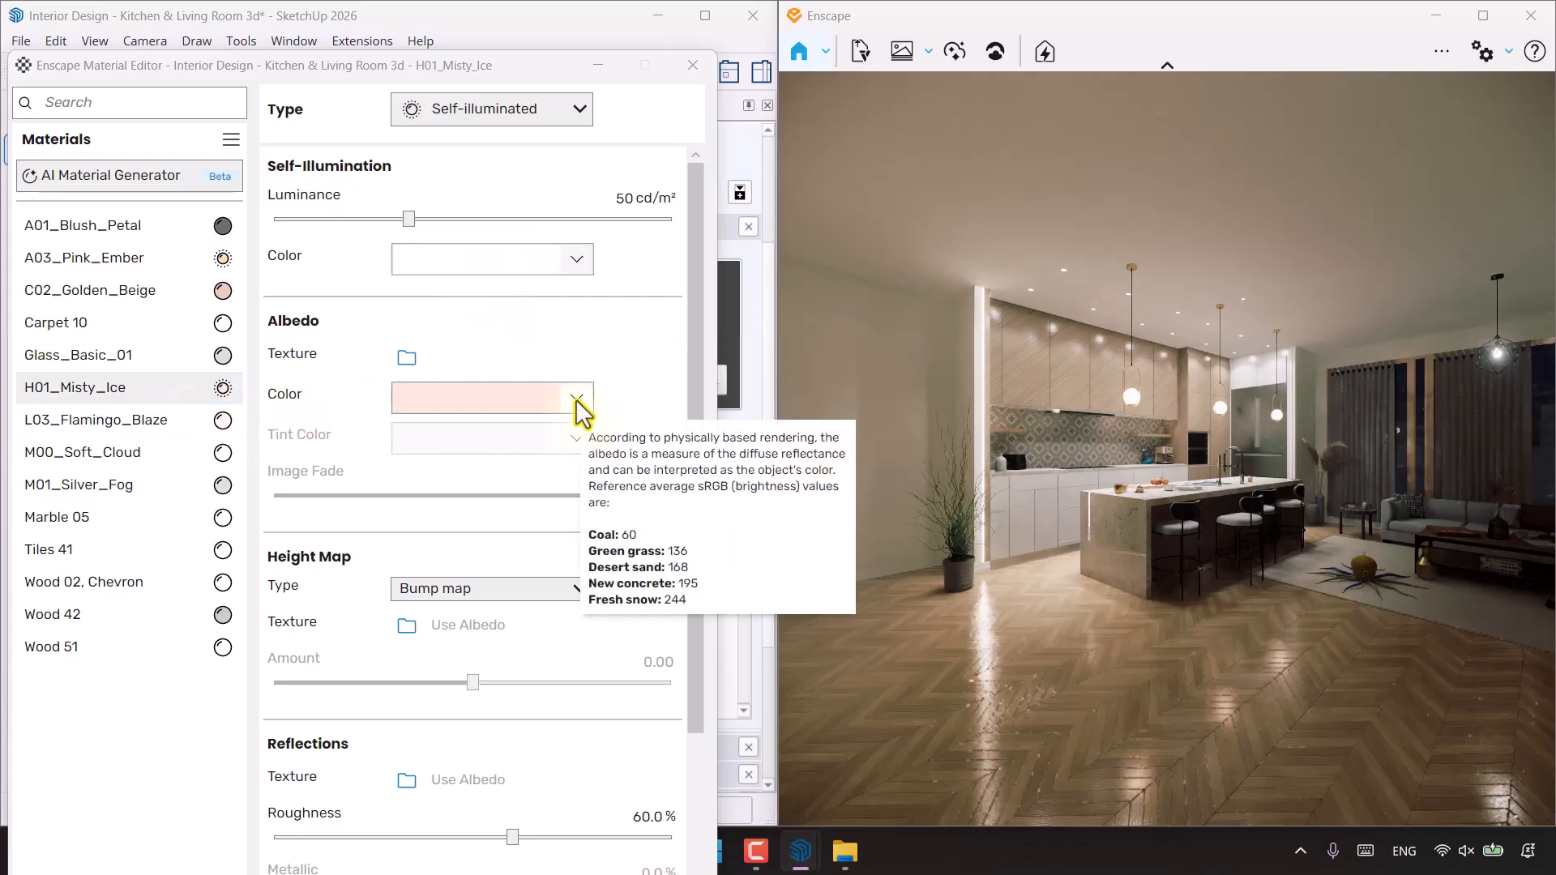
pyautogui.click(575, 399)
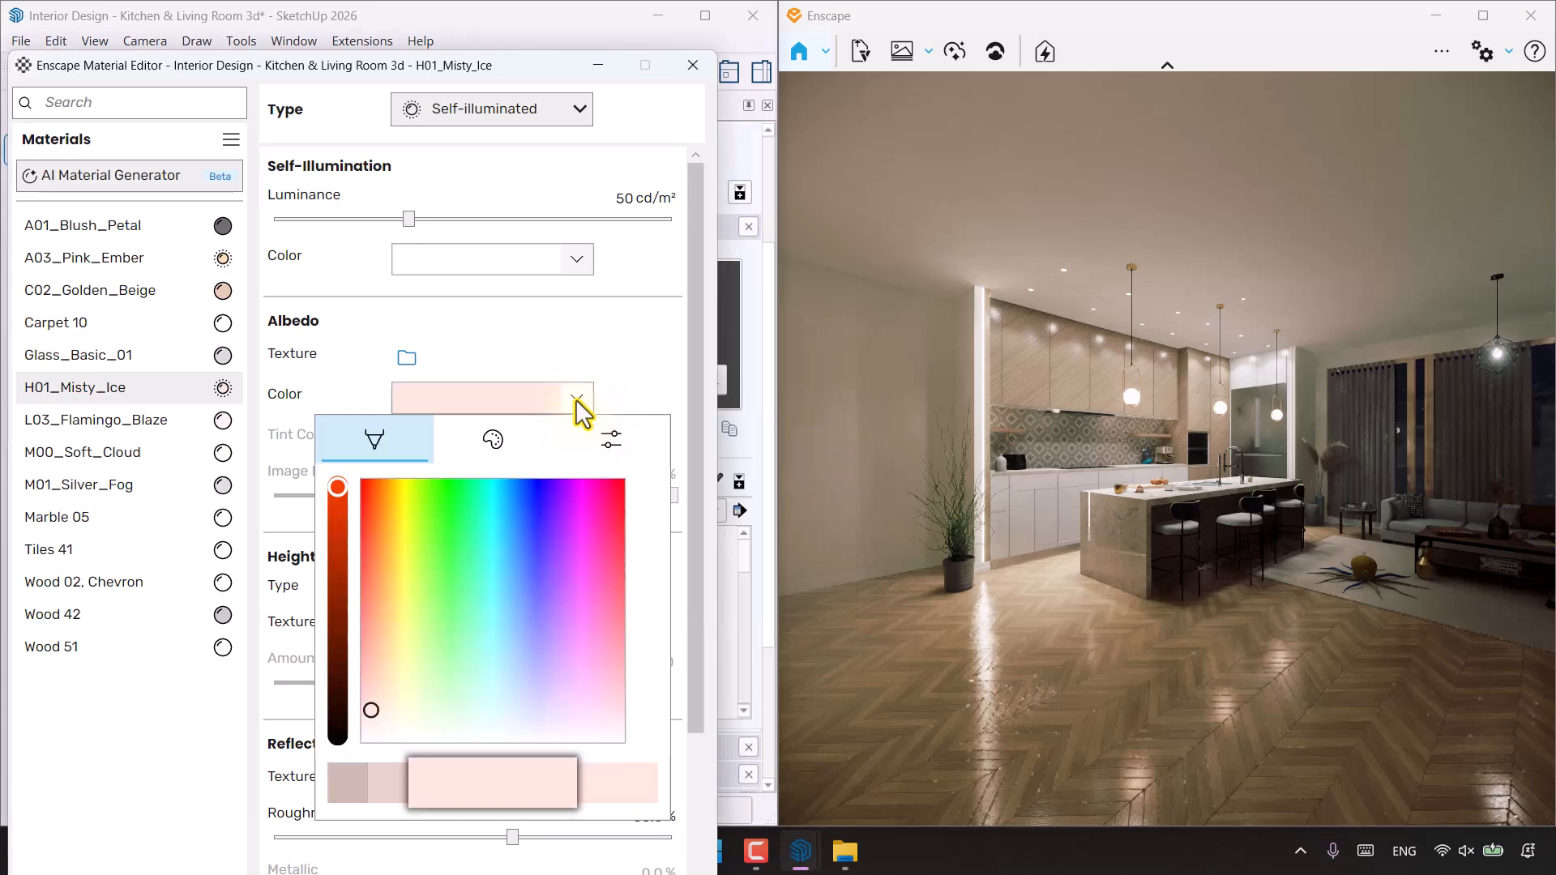
pyautogui.click(662, 442)
pyautogui.moveTo(611, 489); pyautogui.dragTo(396, 489)
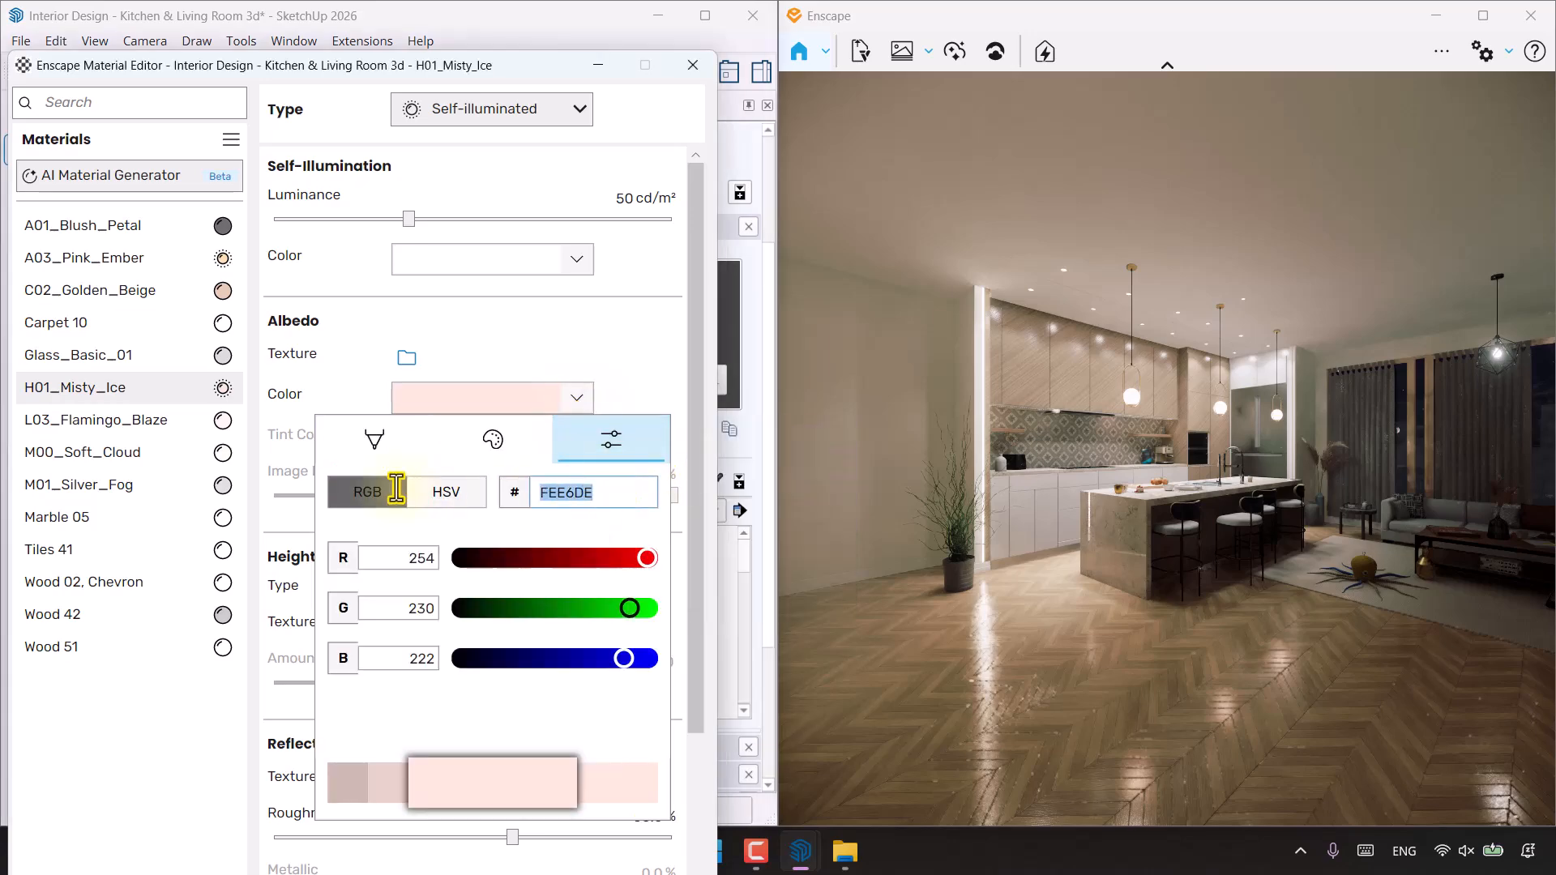
pyautogui.click(569, 311)
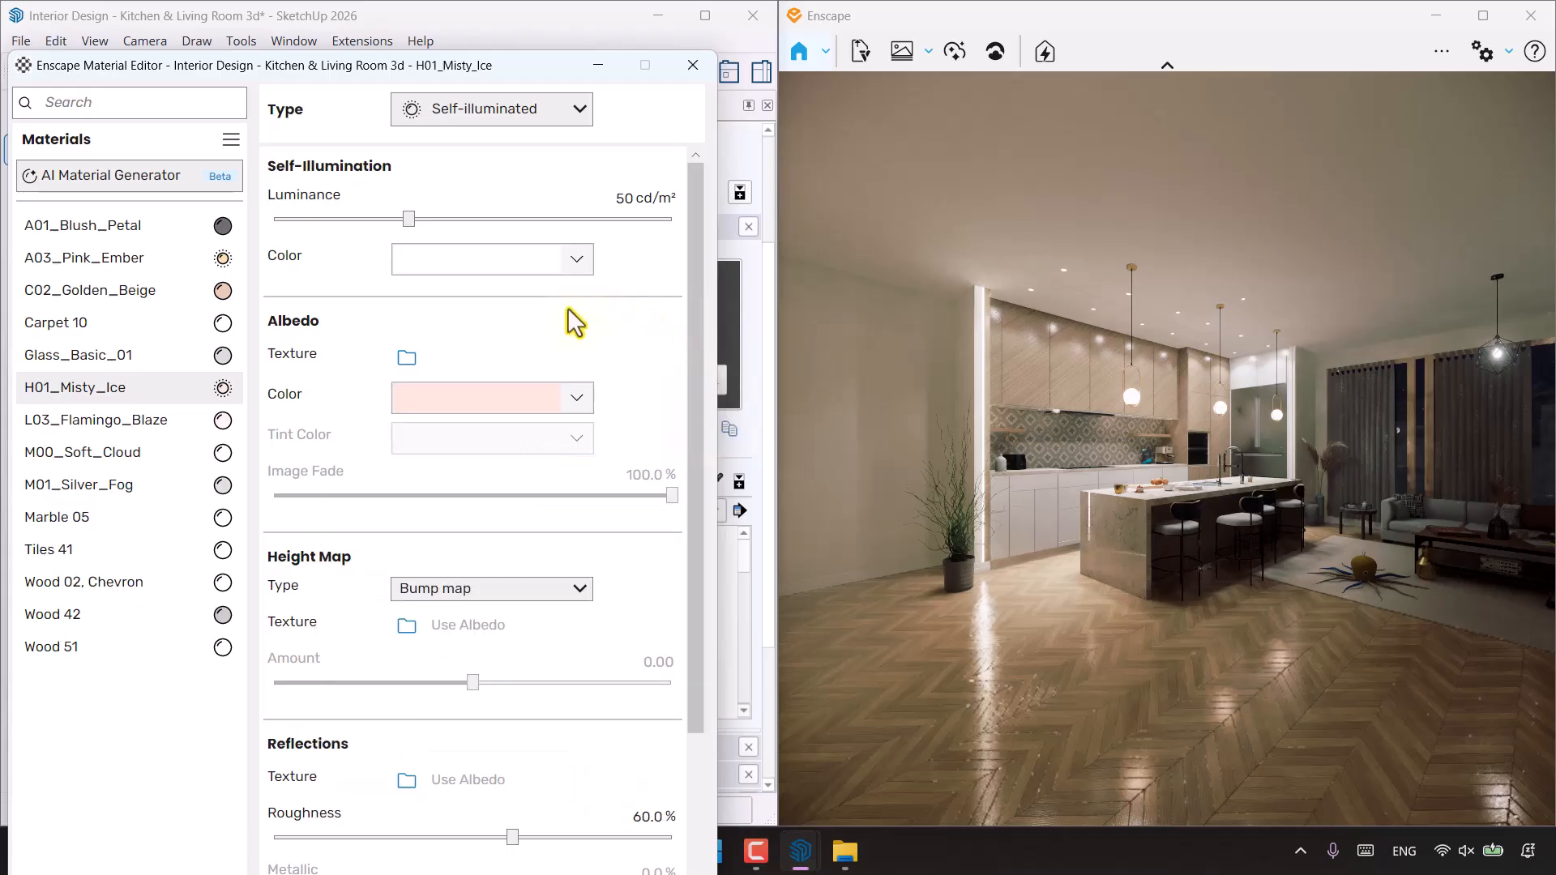
pyautogui.click(571, 261)
pyautogui.click(598, 304)
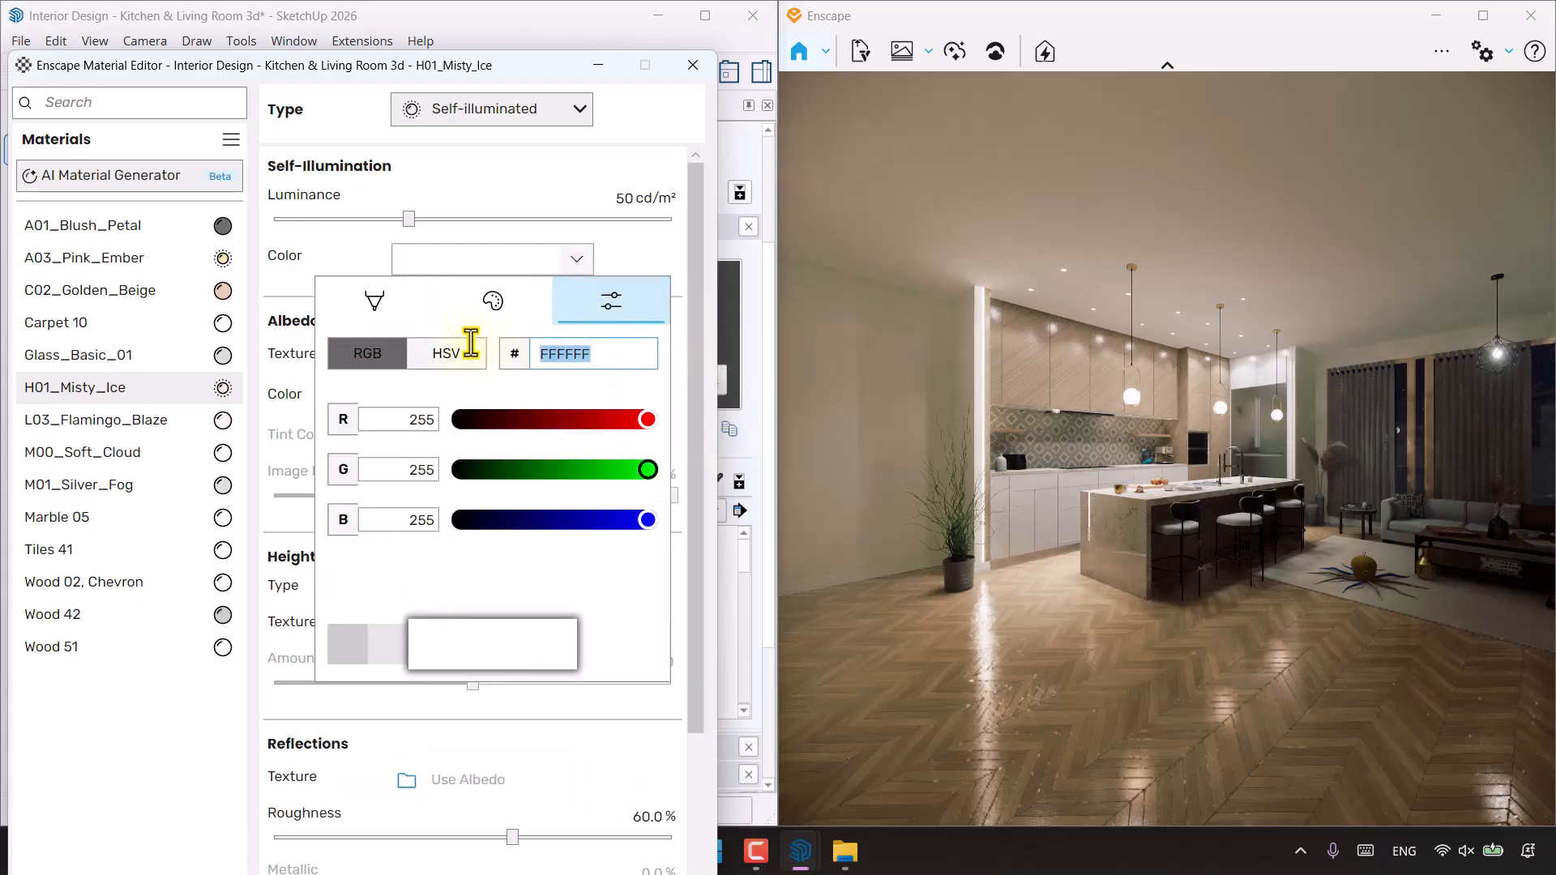
pyautogui.press('Return')
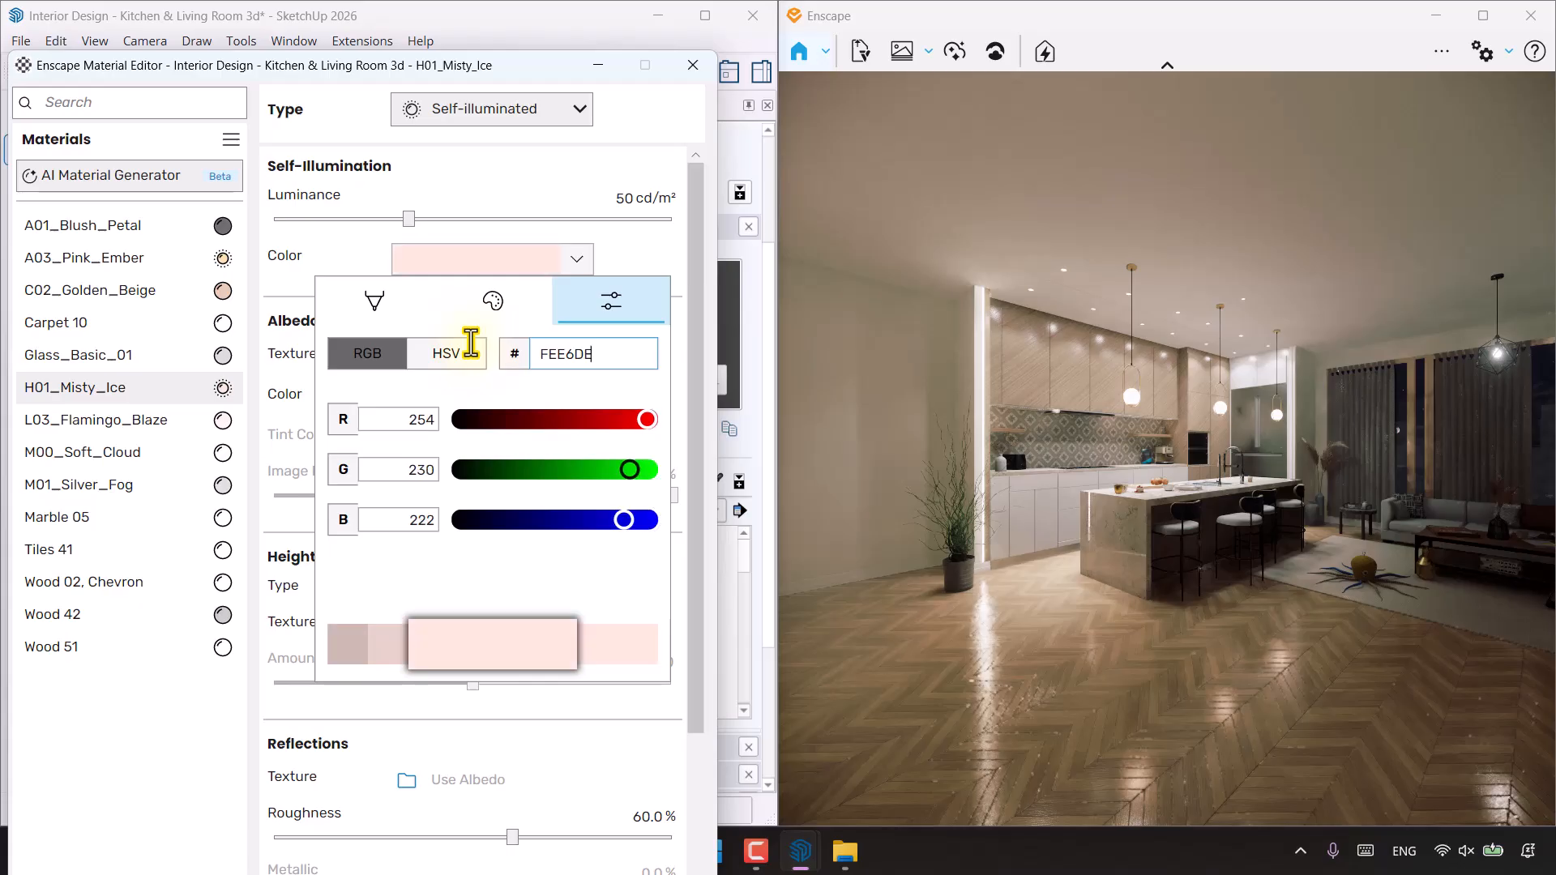
pyautogui.click(667, 254)
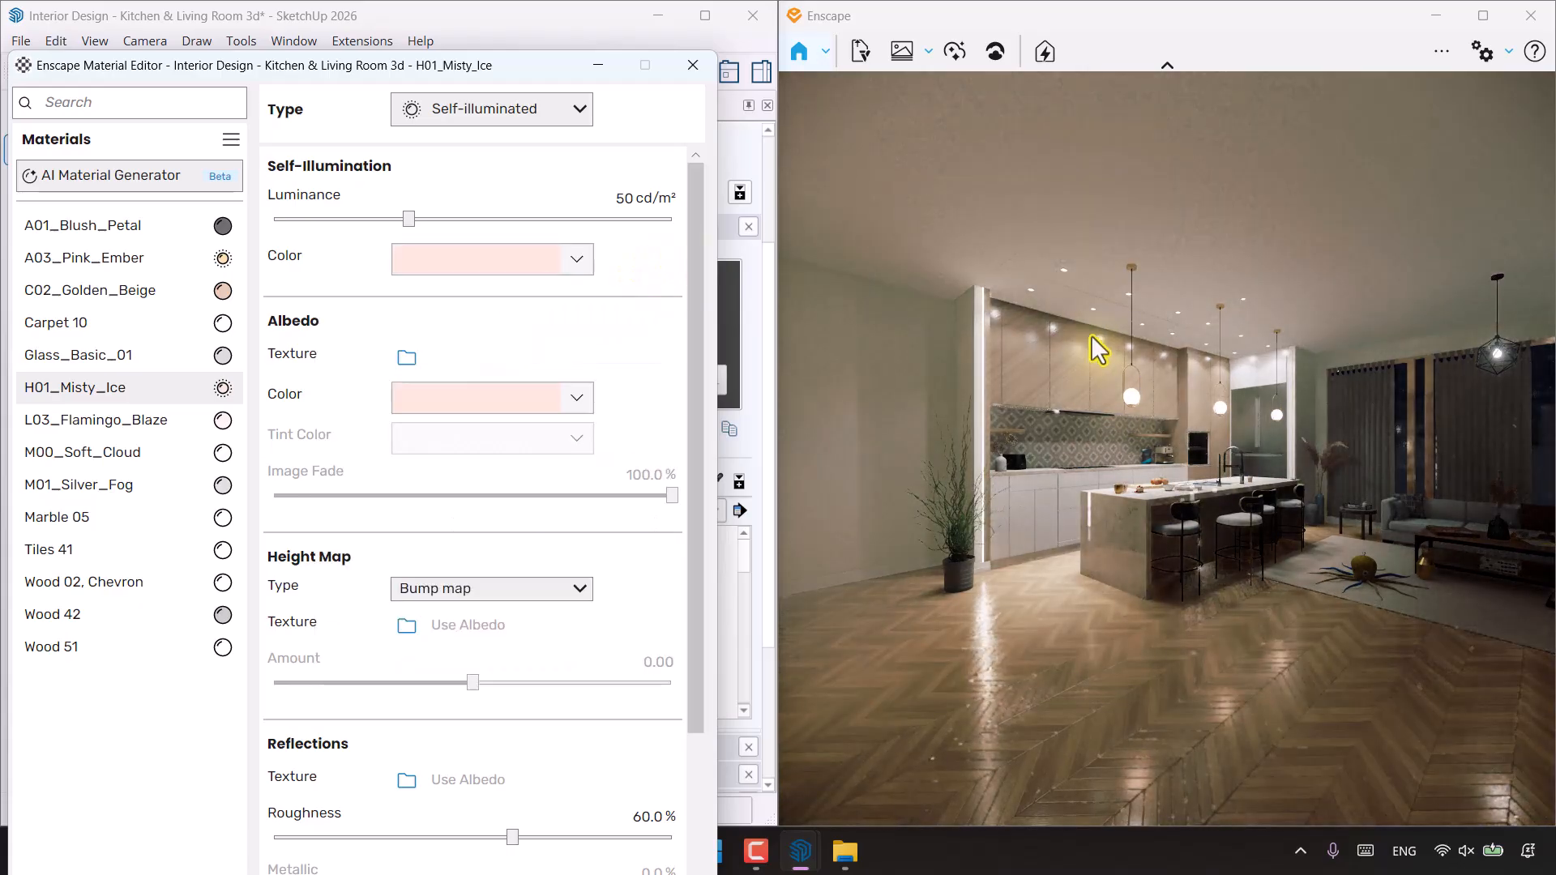
# Sample the long ceiling strip's material so that L03_Flamingo_Blaze is loaded in the Material Editor
pyautogui.moveTo(511, 73); pyautogui.dragTo(684, 641)
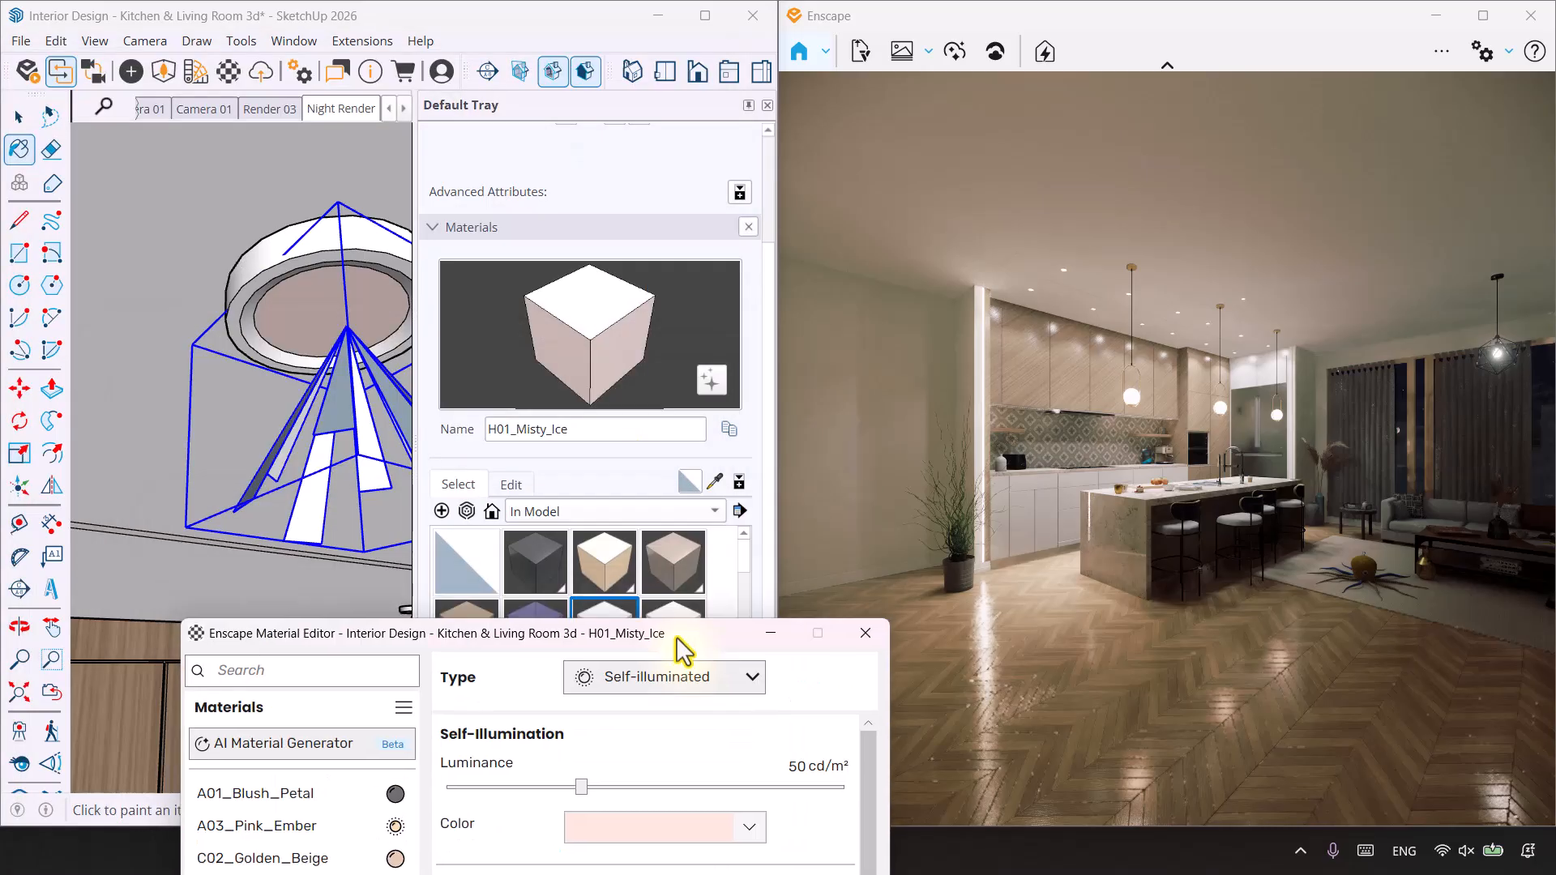
pyautogui.moveTo(280, 537)
pyautogui.mouseDown(button='middle')
pyautogui.moveTo(156, 538)
pyautogui.moveTo(344, 425)
pyautogui.moveTo(297, 403)
pyautogui.mouseUp(button='middle')
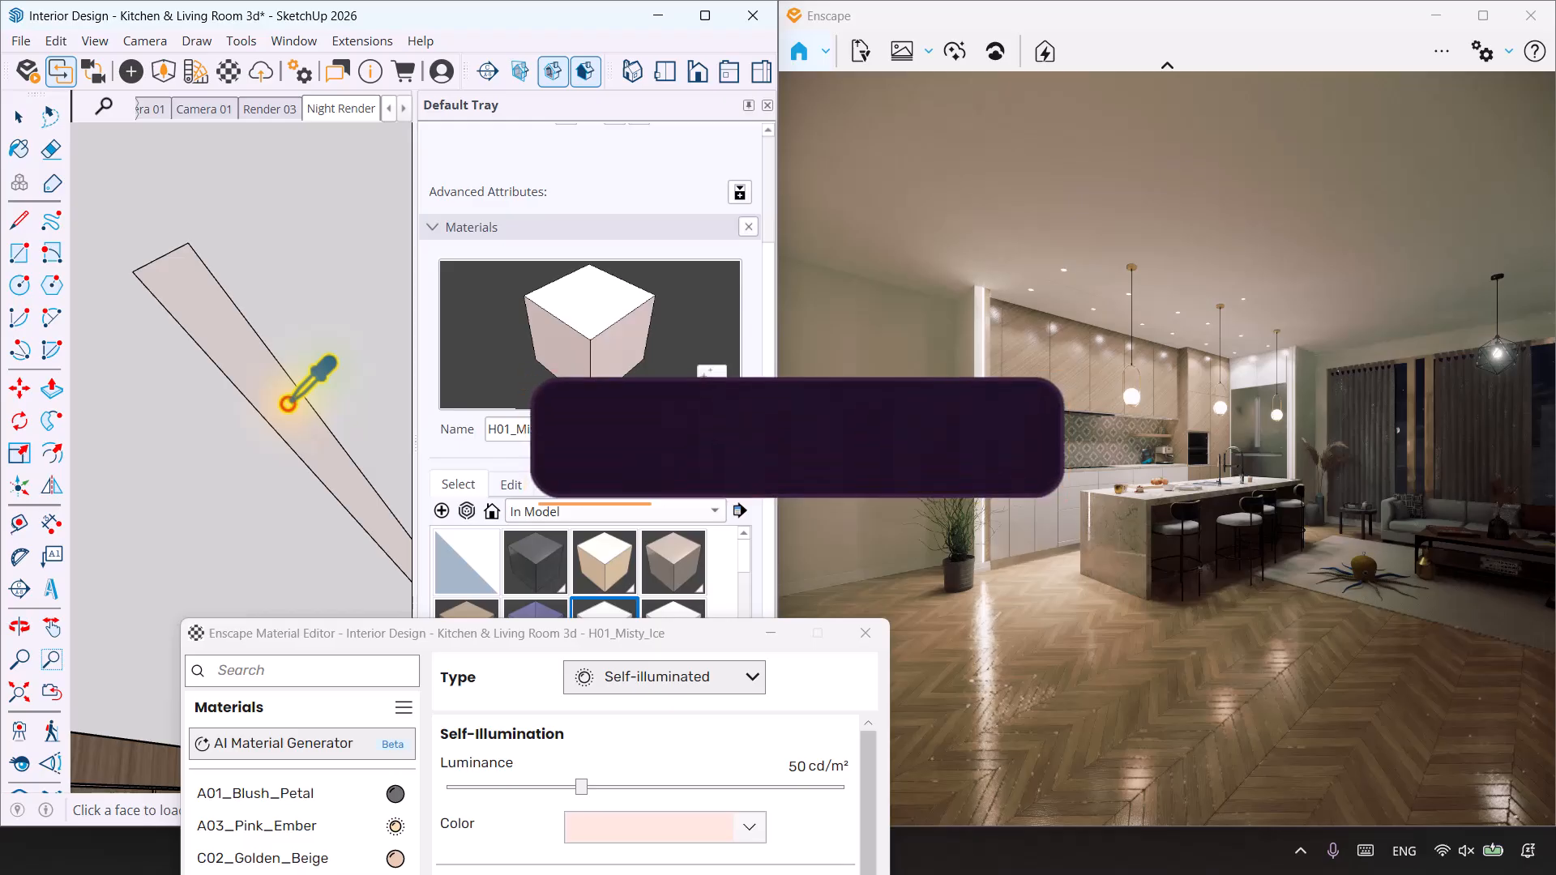
pyautogui.click(288, 402)
pyautogui.moveTo(435, 635); pyautogui.dragTo(298, 210)
# Make the L03_Flamingo_Blaze material self-illuminated with a luminance of 36 cd/m² and close the Material Editor
pyautogui.click(499, 254)
pyautogui.click(518, 511)
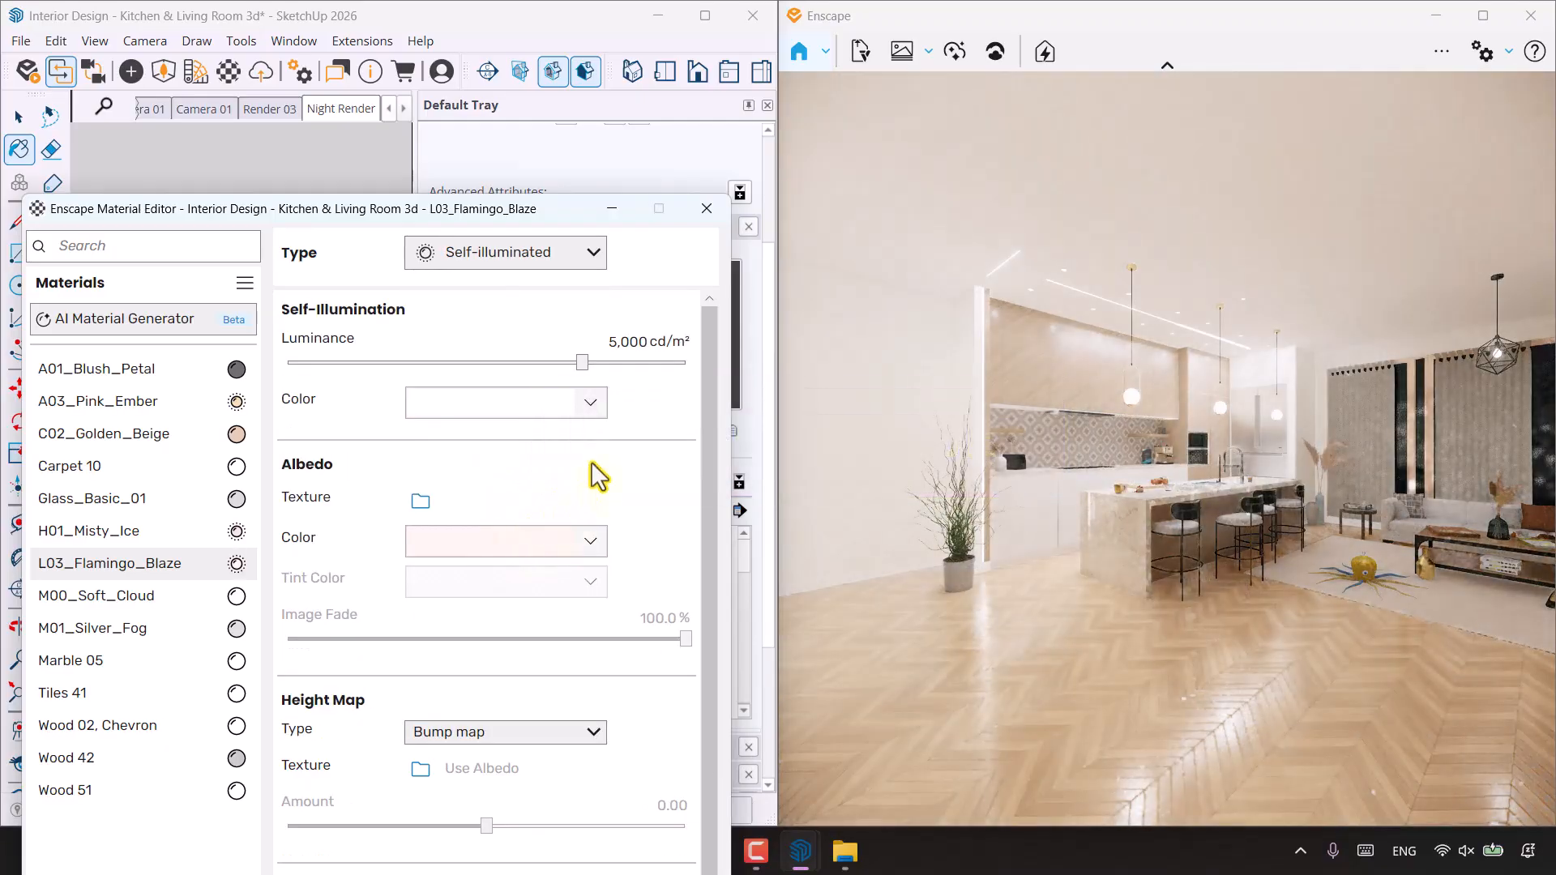
pyautogui.click(609, 340)
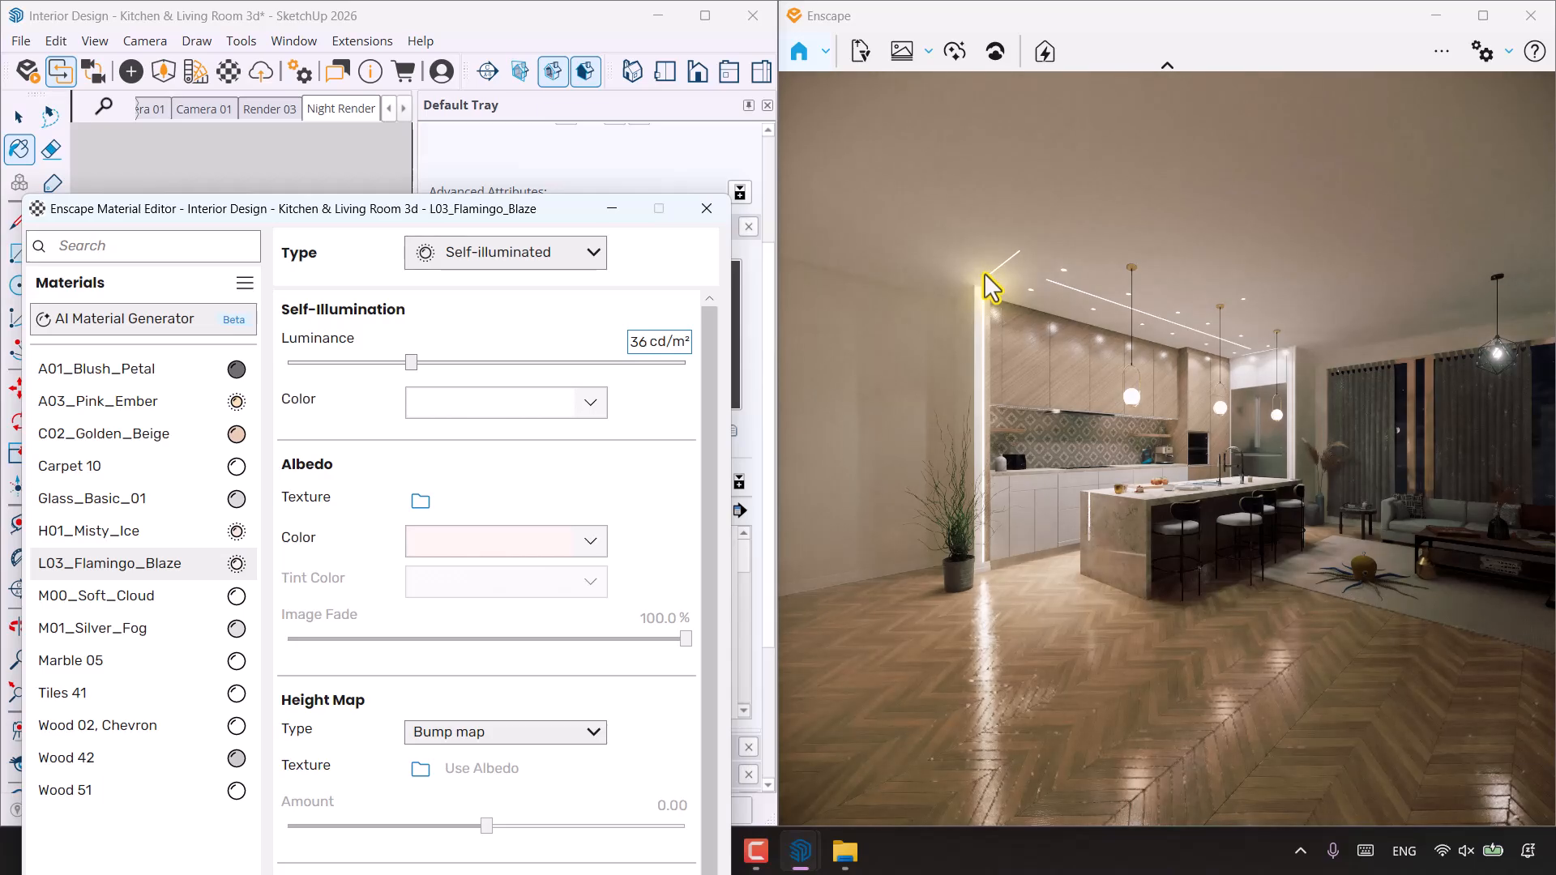
pyautogui.click(706, 209)
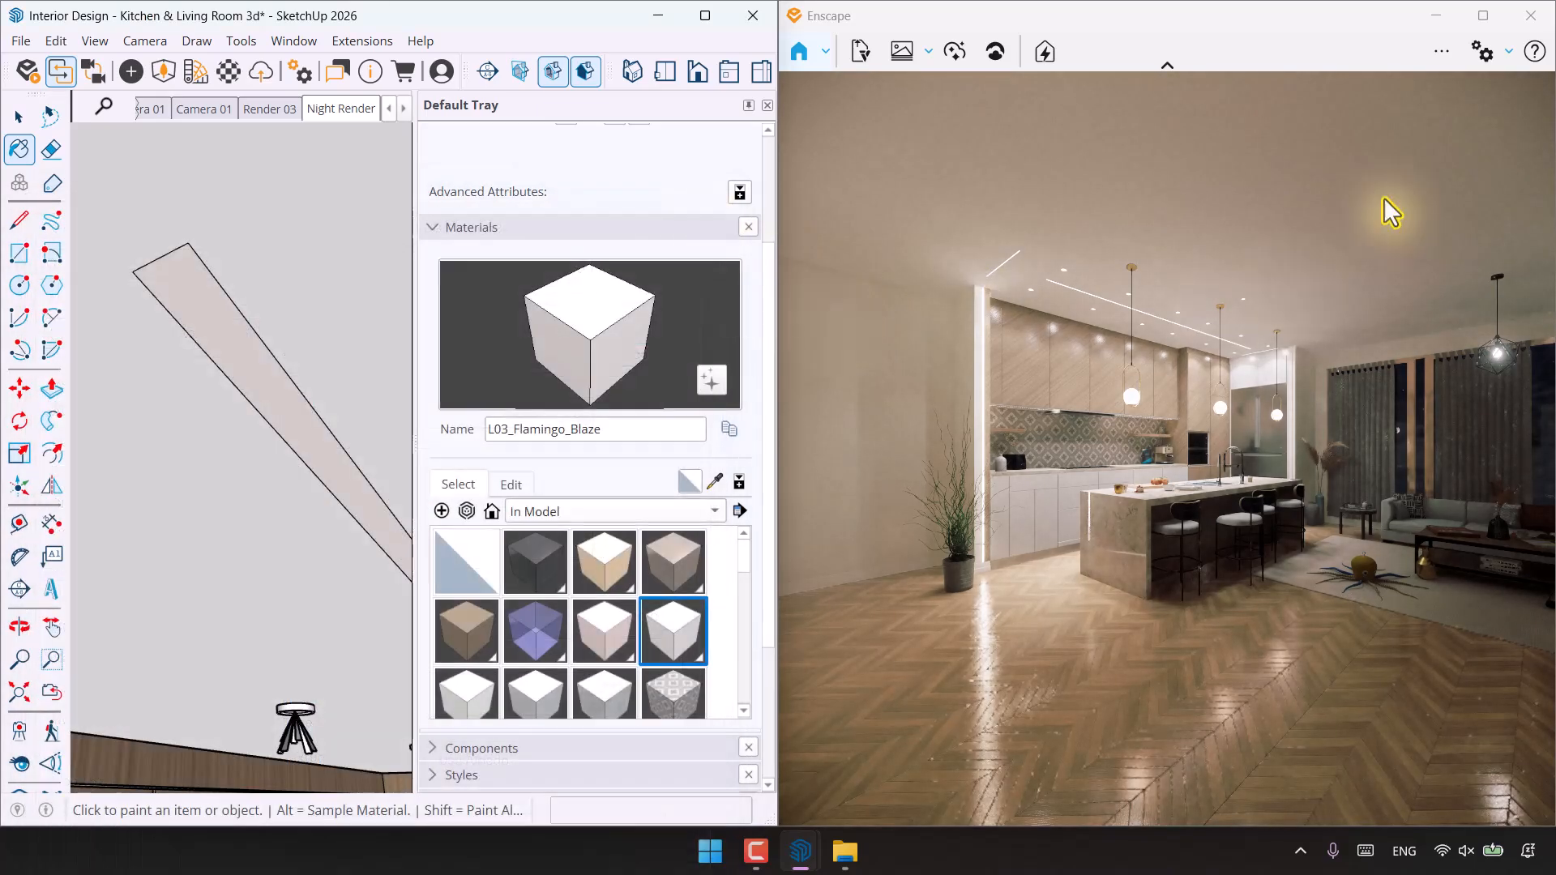
# Maximize the Enscape render window and turn on the safe frame
pyautogui.click(1484, 15)
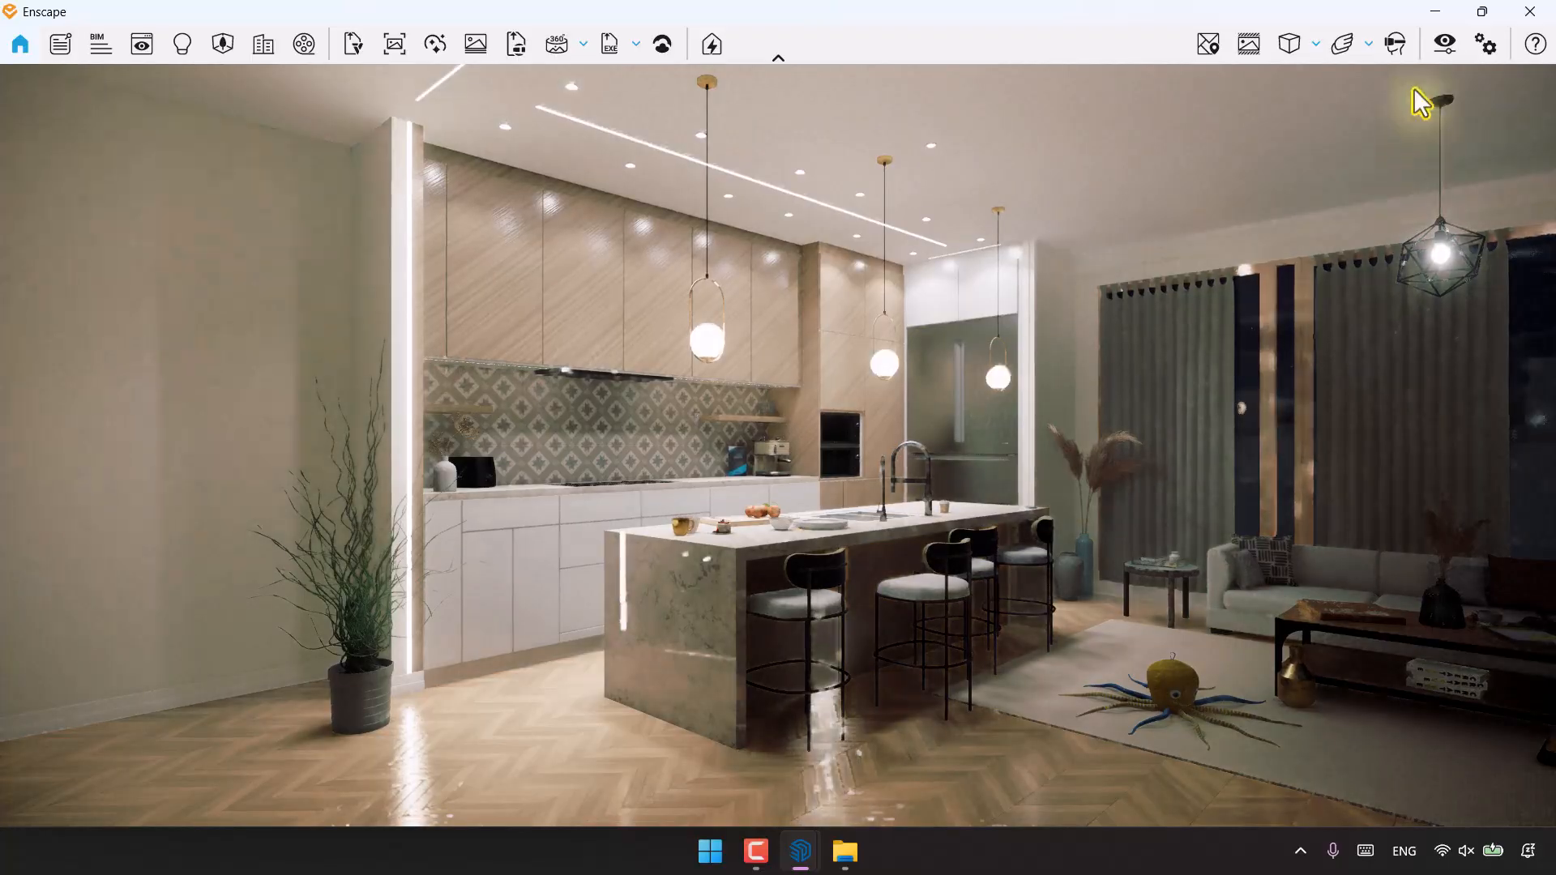
pyautogui.click(1249, 44)
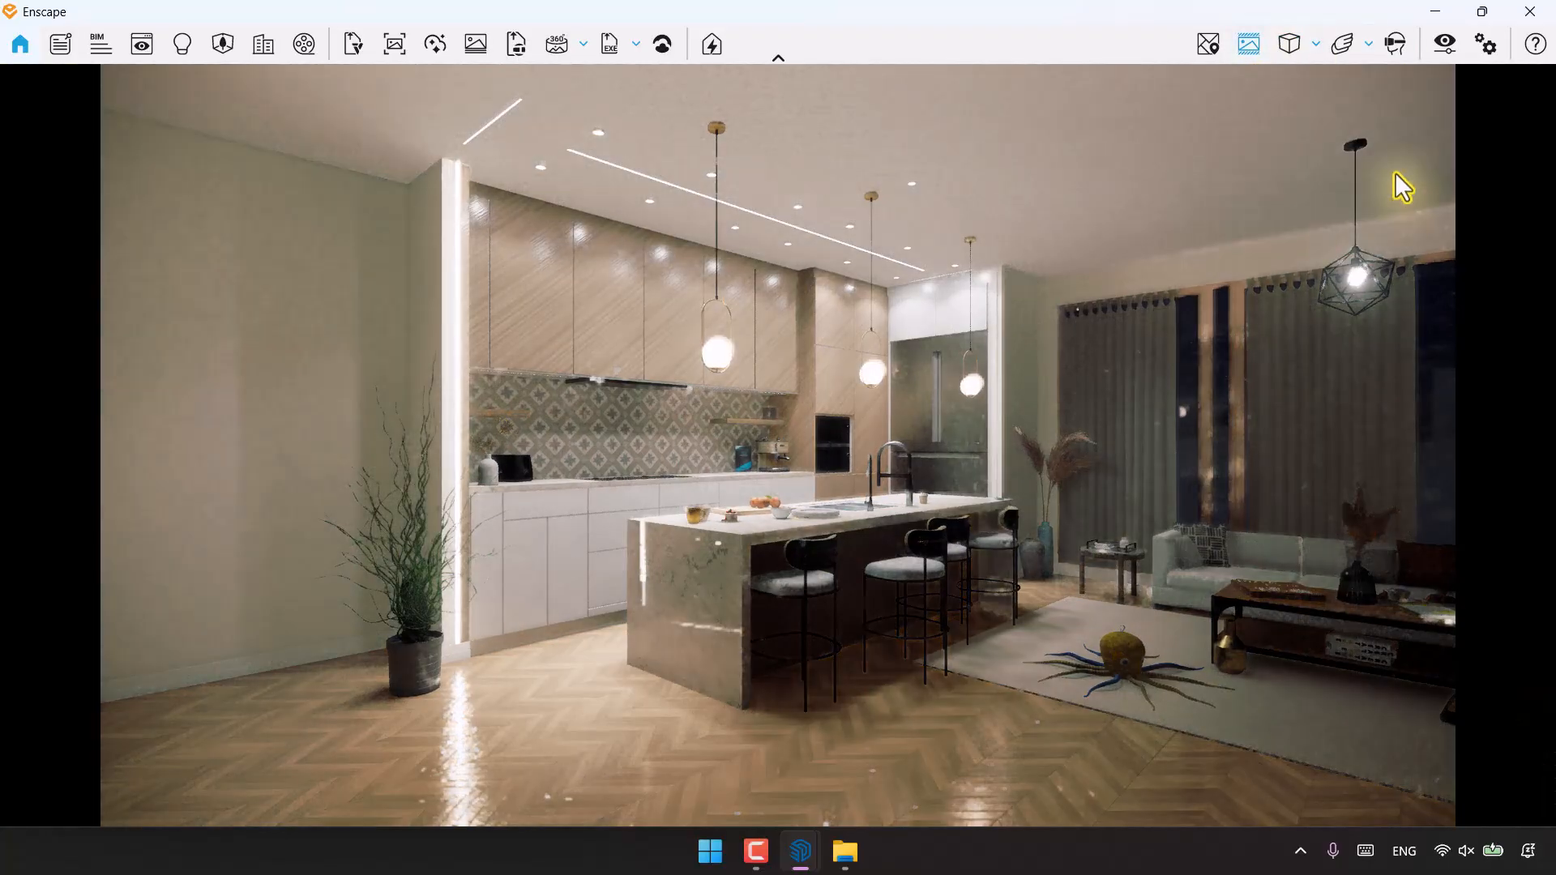
# Narrow the camera's horizontal field of view to 54° in the Visual Settings
pyautogui.click(1445, 44)
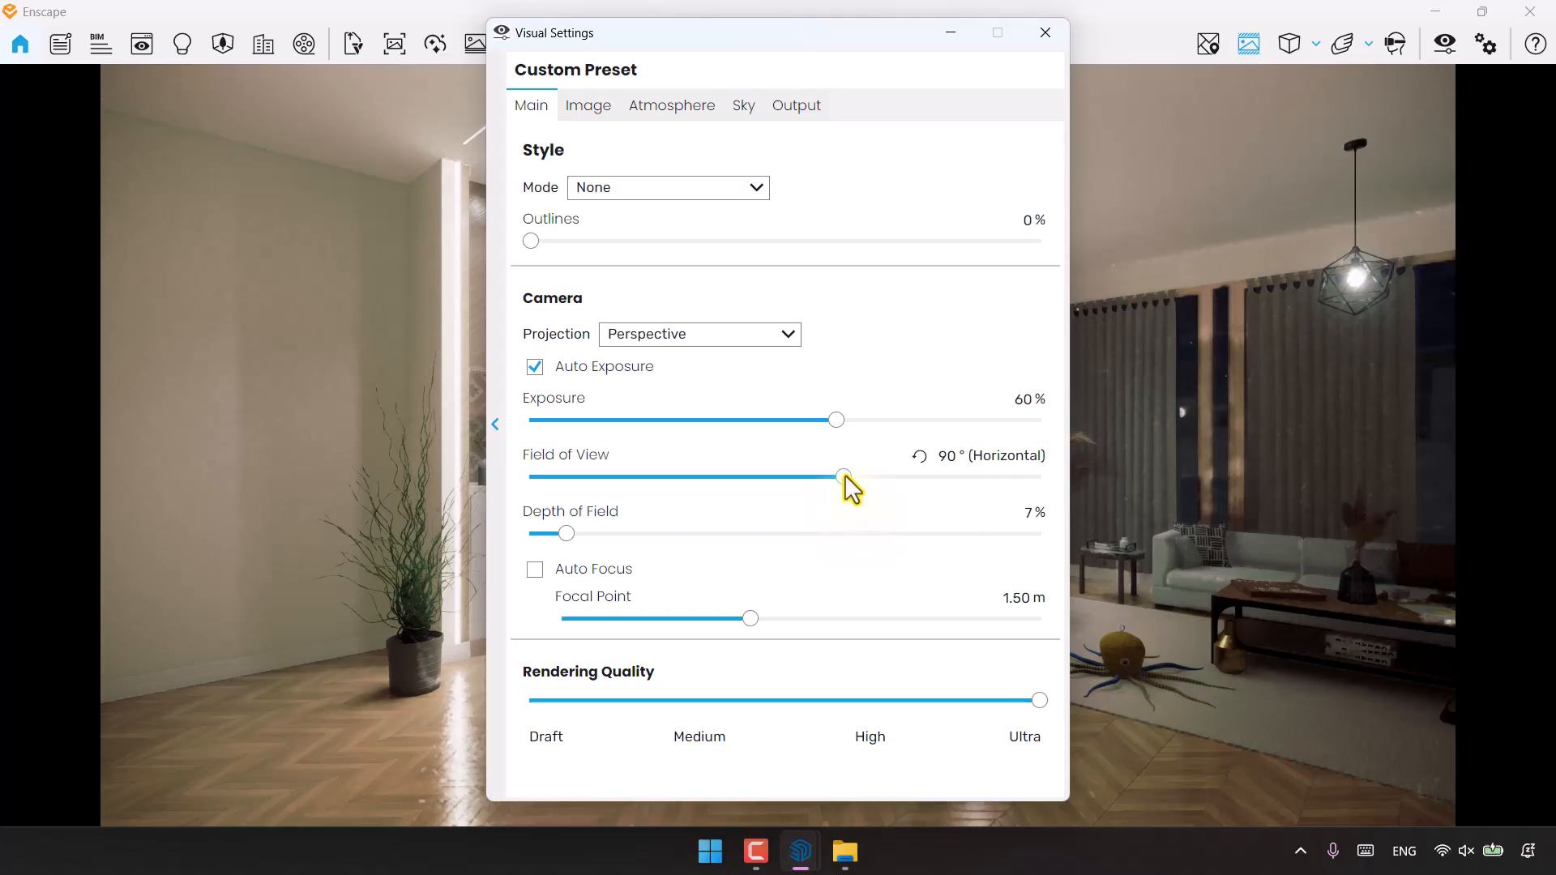
pyautogui.moveTo(814, 477); pyautogui.dragTo(701, 477)
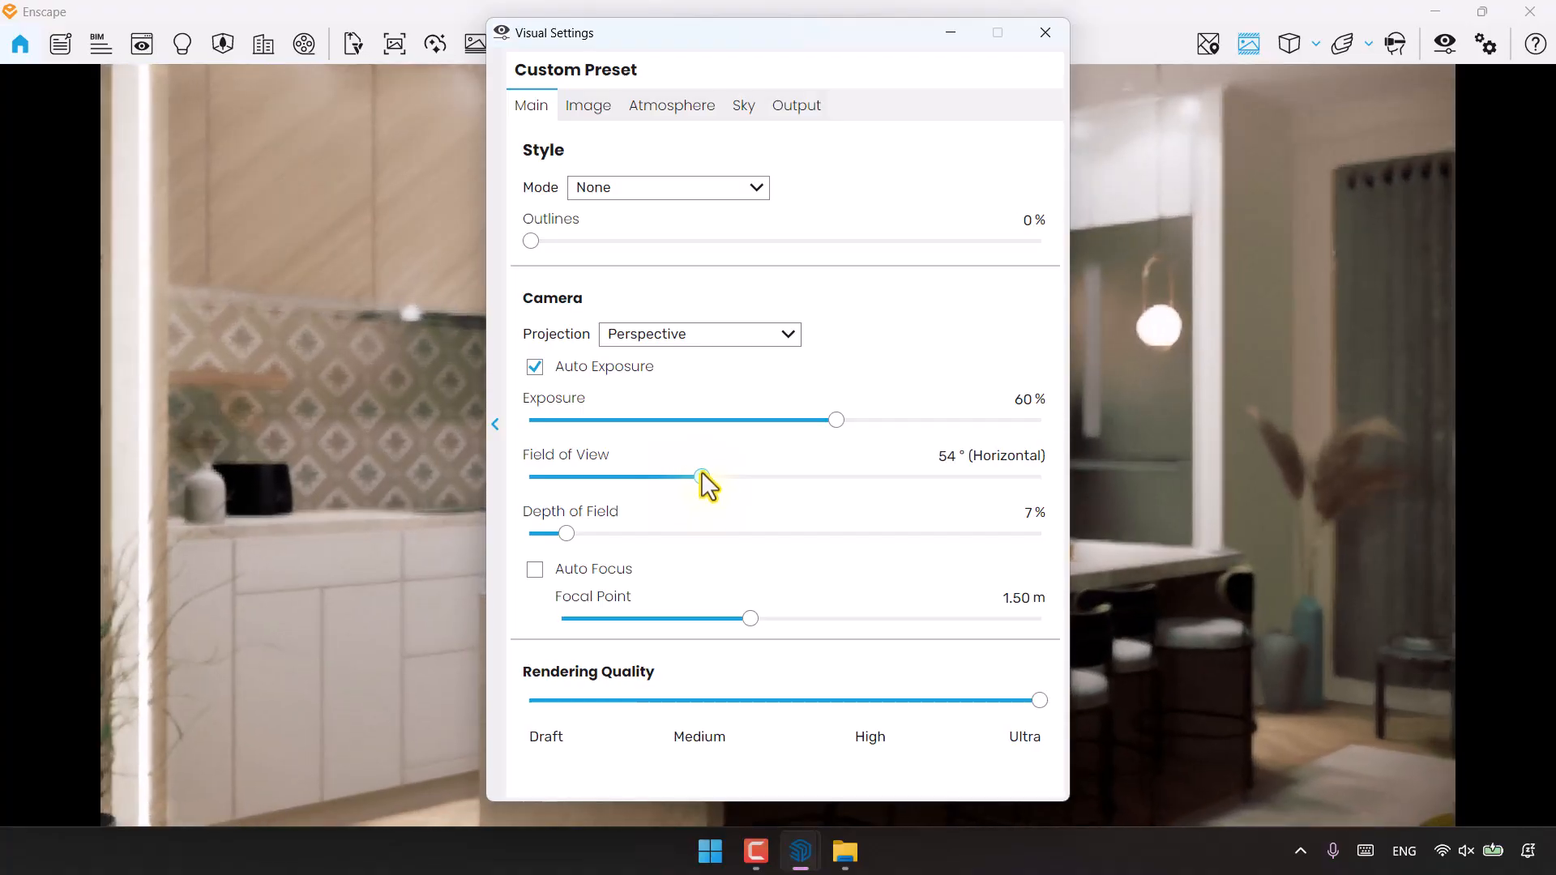
pyautogui.click(969, 455)
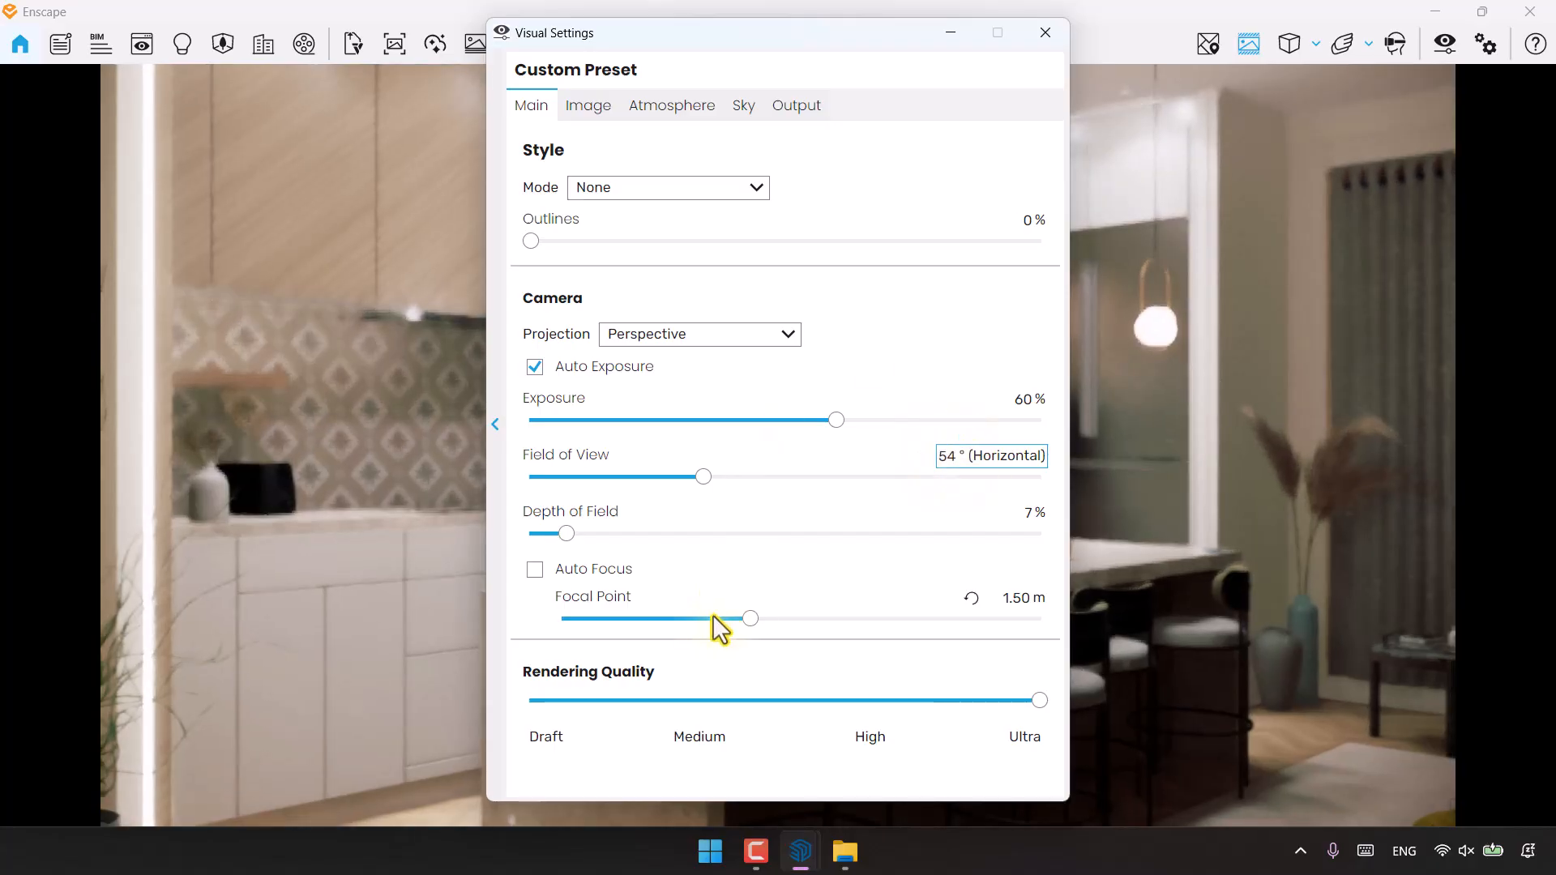
# Clear the settings window off the island view, then set the camera's focal point to 4.60 m and depth of field to 6%
pyautogui.moveTo(699, 37); pyautogui.dragTo(225, 48)
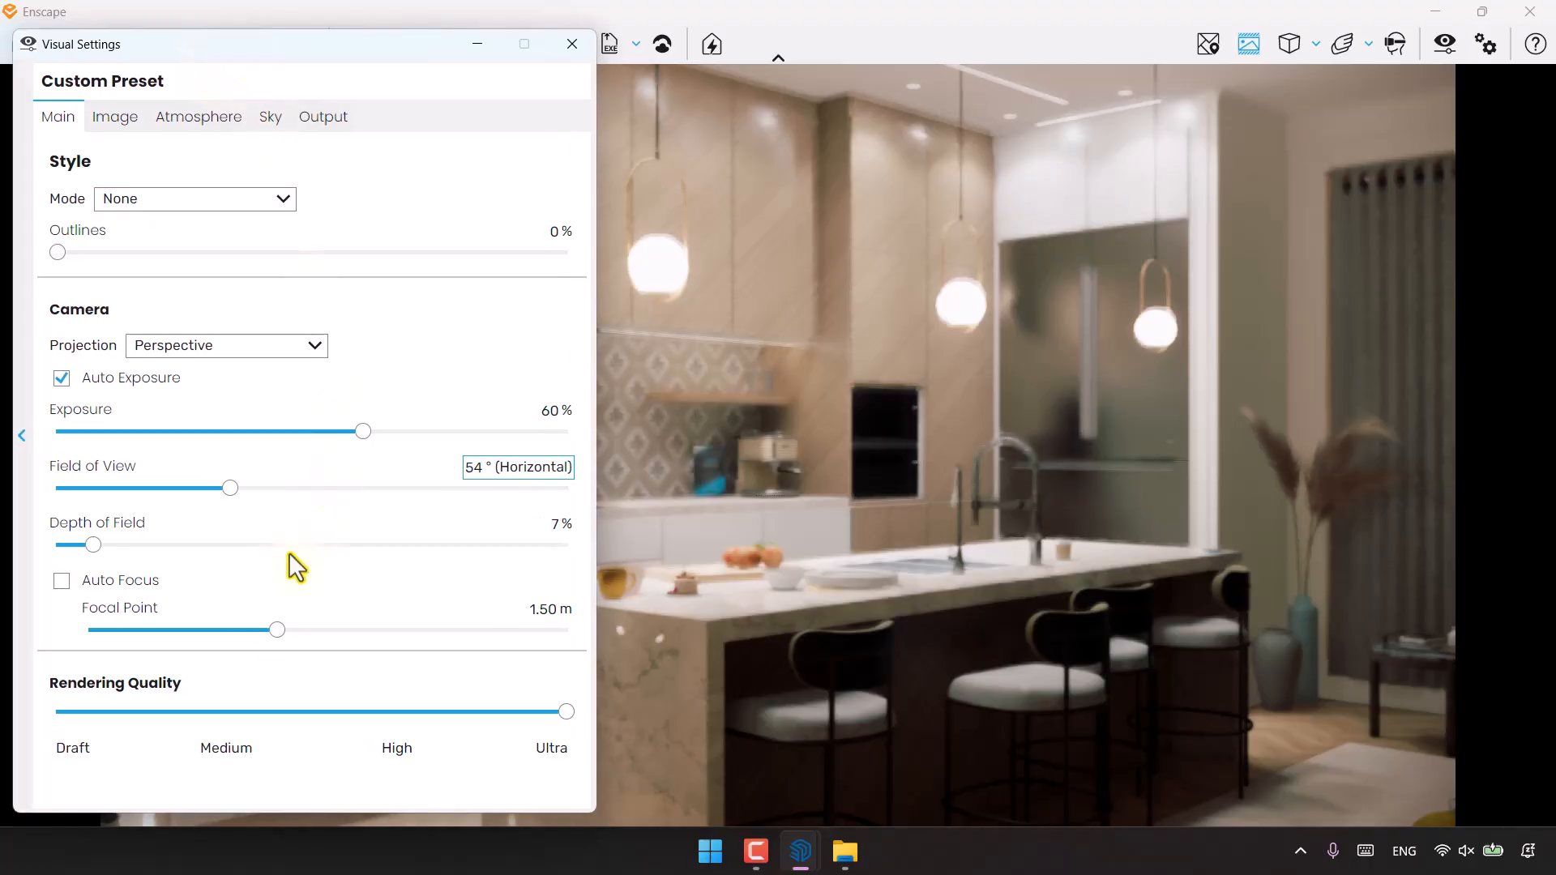
pyautogui.moveTo(278, 630); pyautogui.dragTo(382, 602)
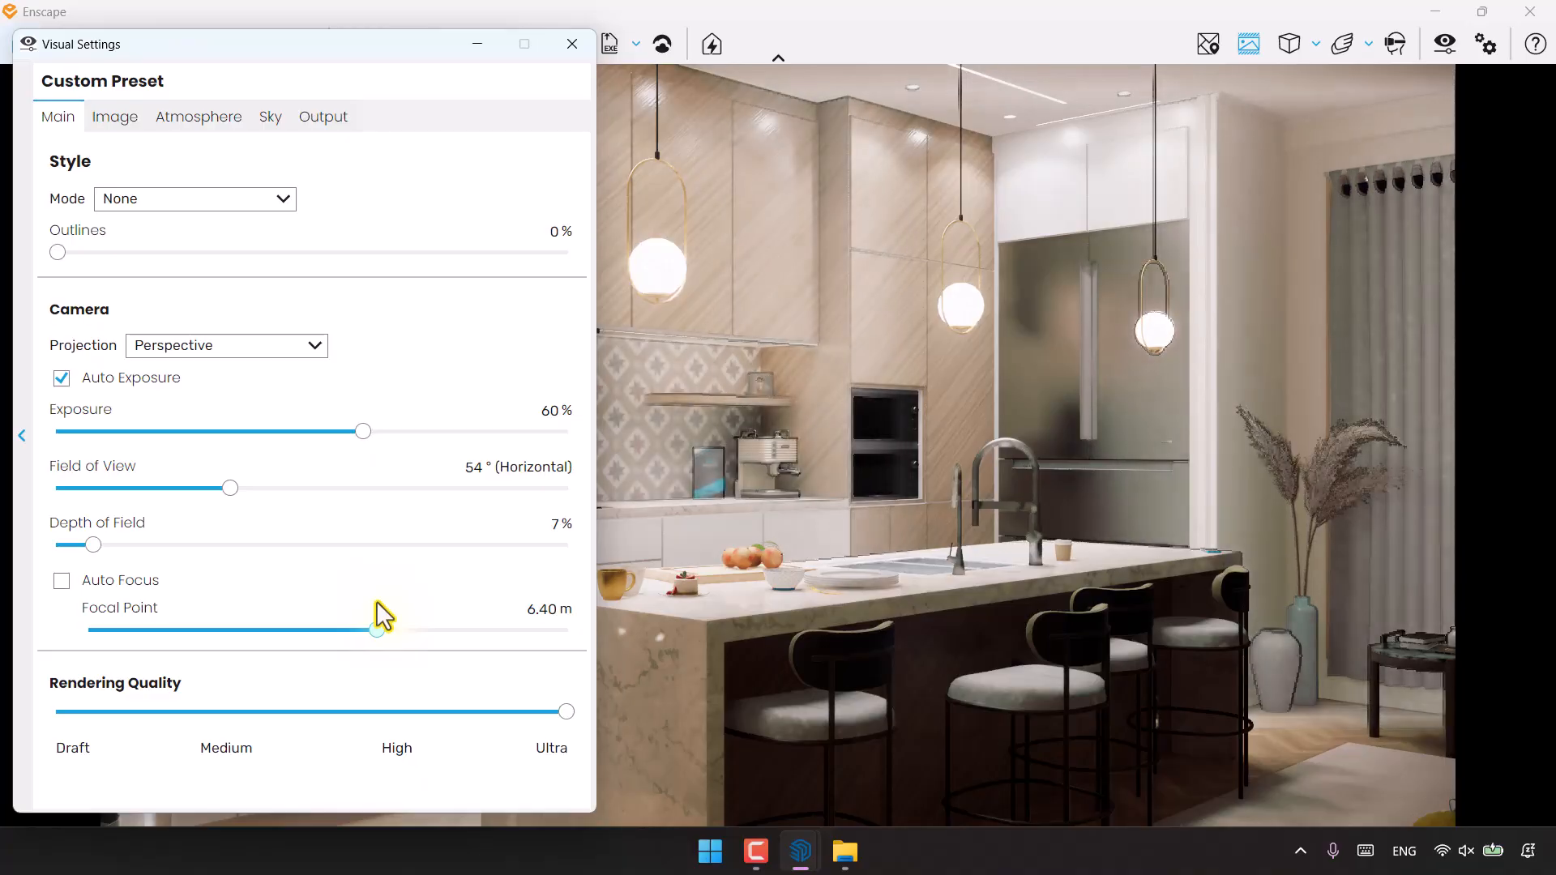
pyautogui.moveTo(376, 601); pyautogui.dragTo(354, 602)
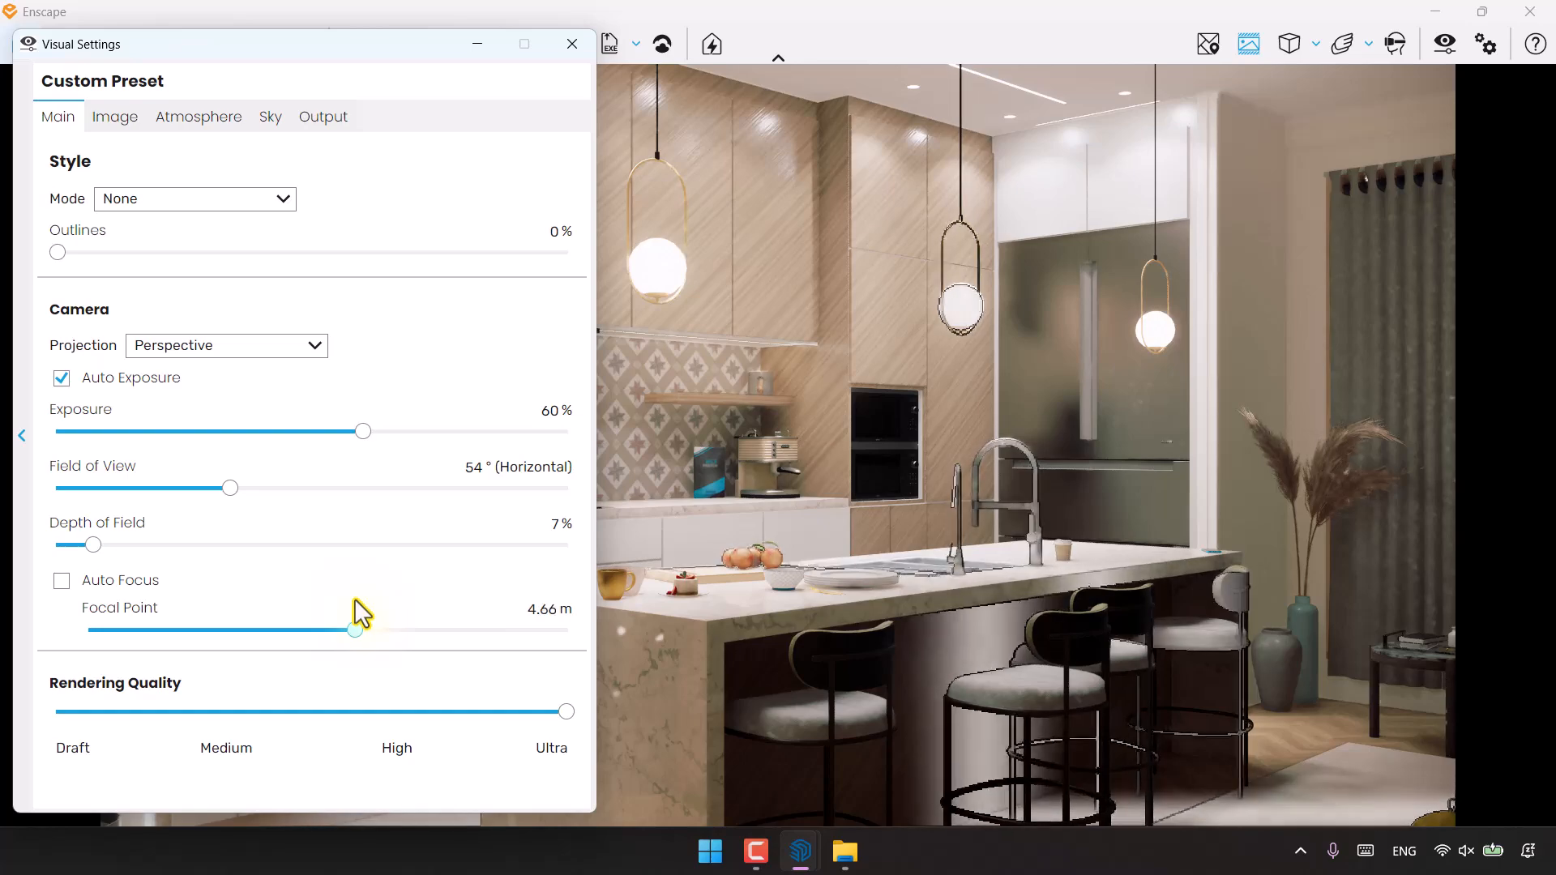
pyautogui.click(519, 610)
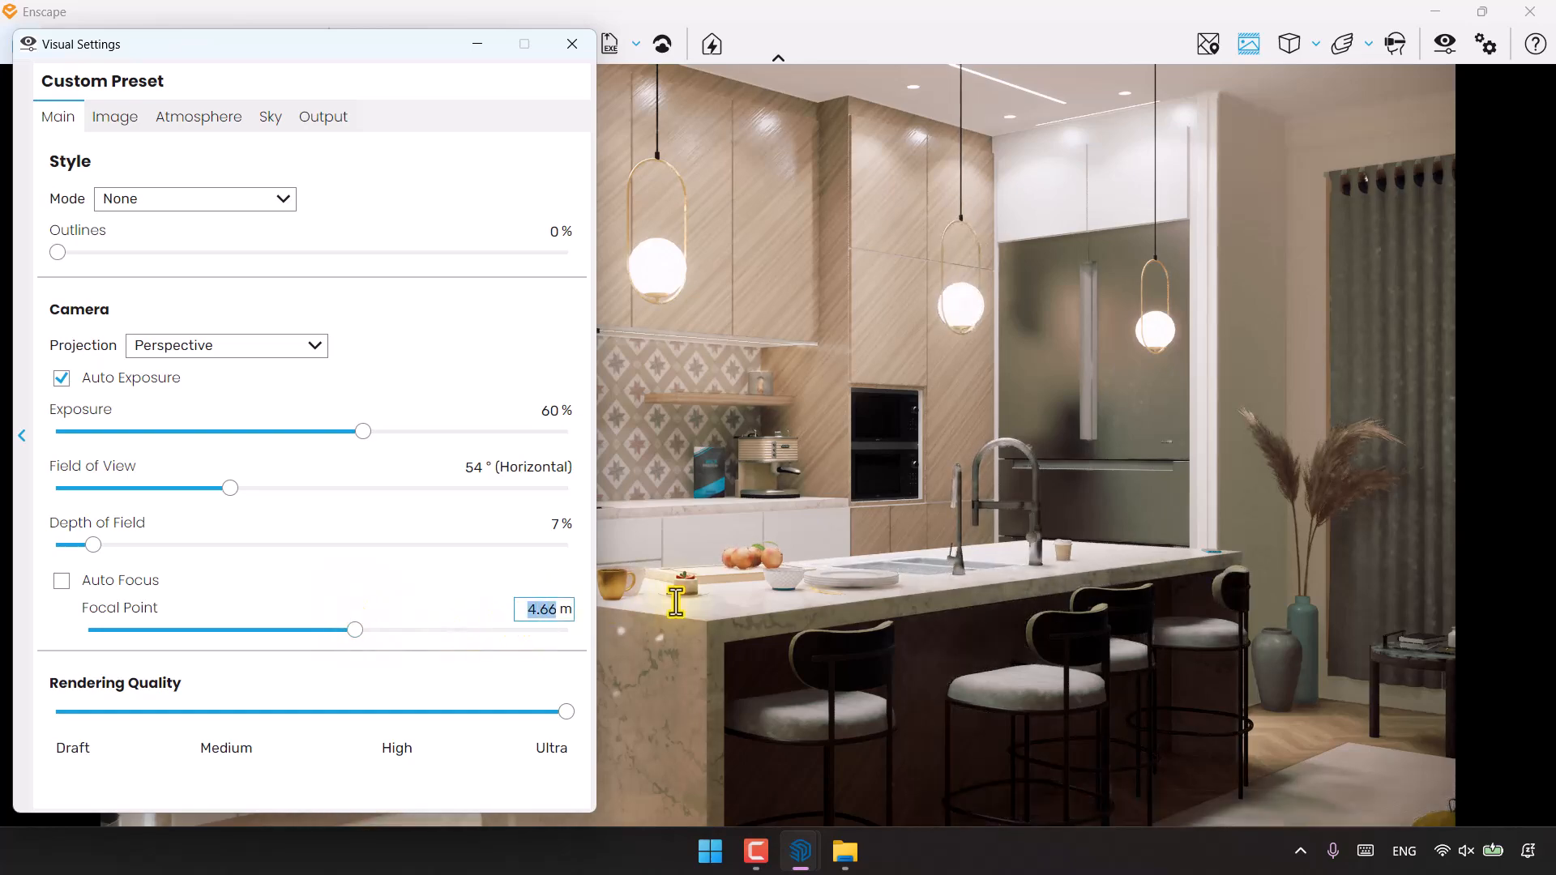
pyautogui.write('4')
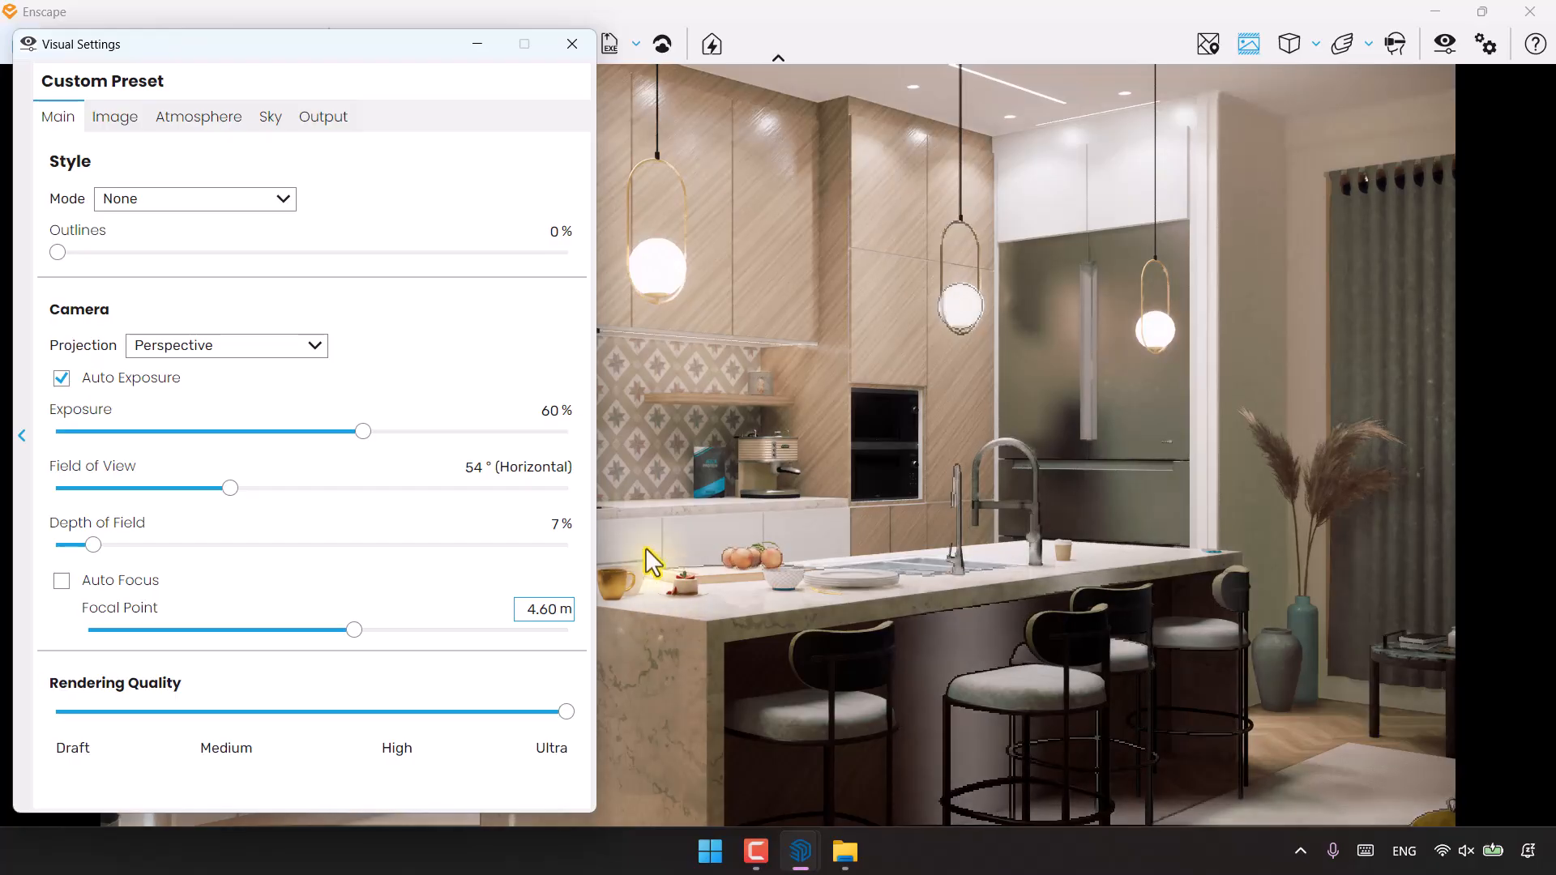
pyautogui.click(554, 525)
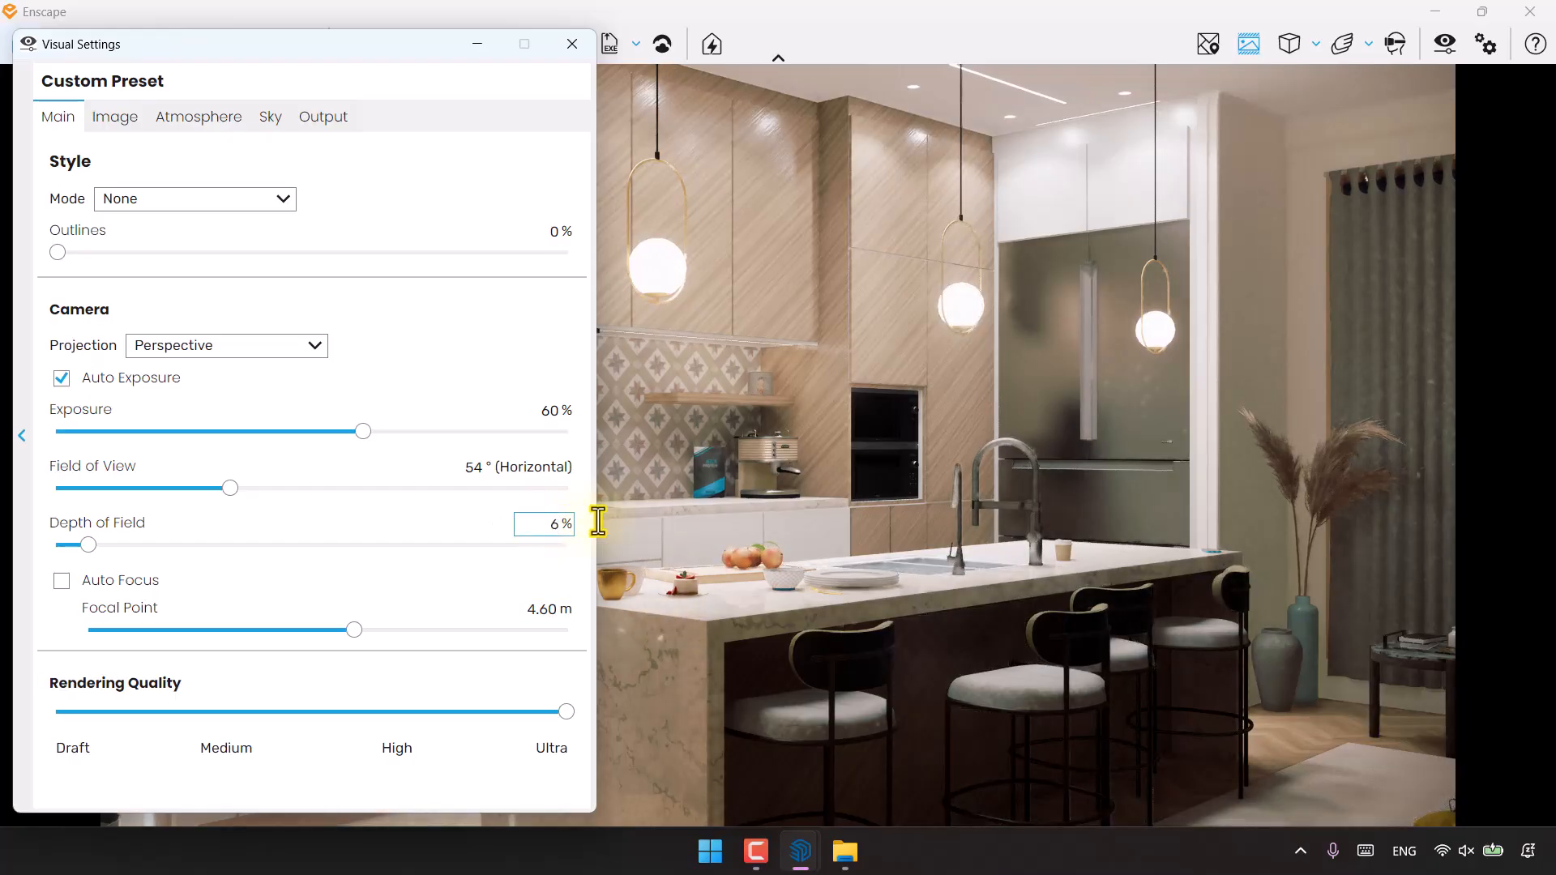
pyautogui.write('6')
# Reset the artificial light brightness to 100% and the image saturation to 100%
pyautogui.click(199, 103)
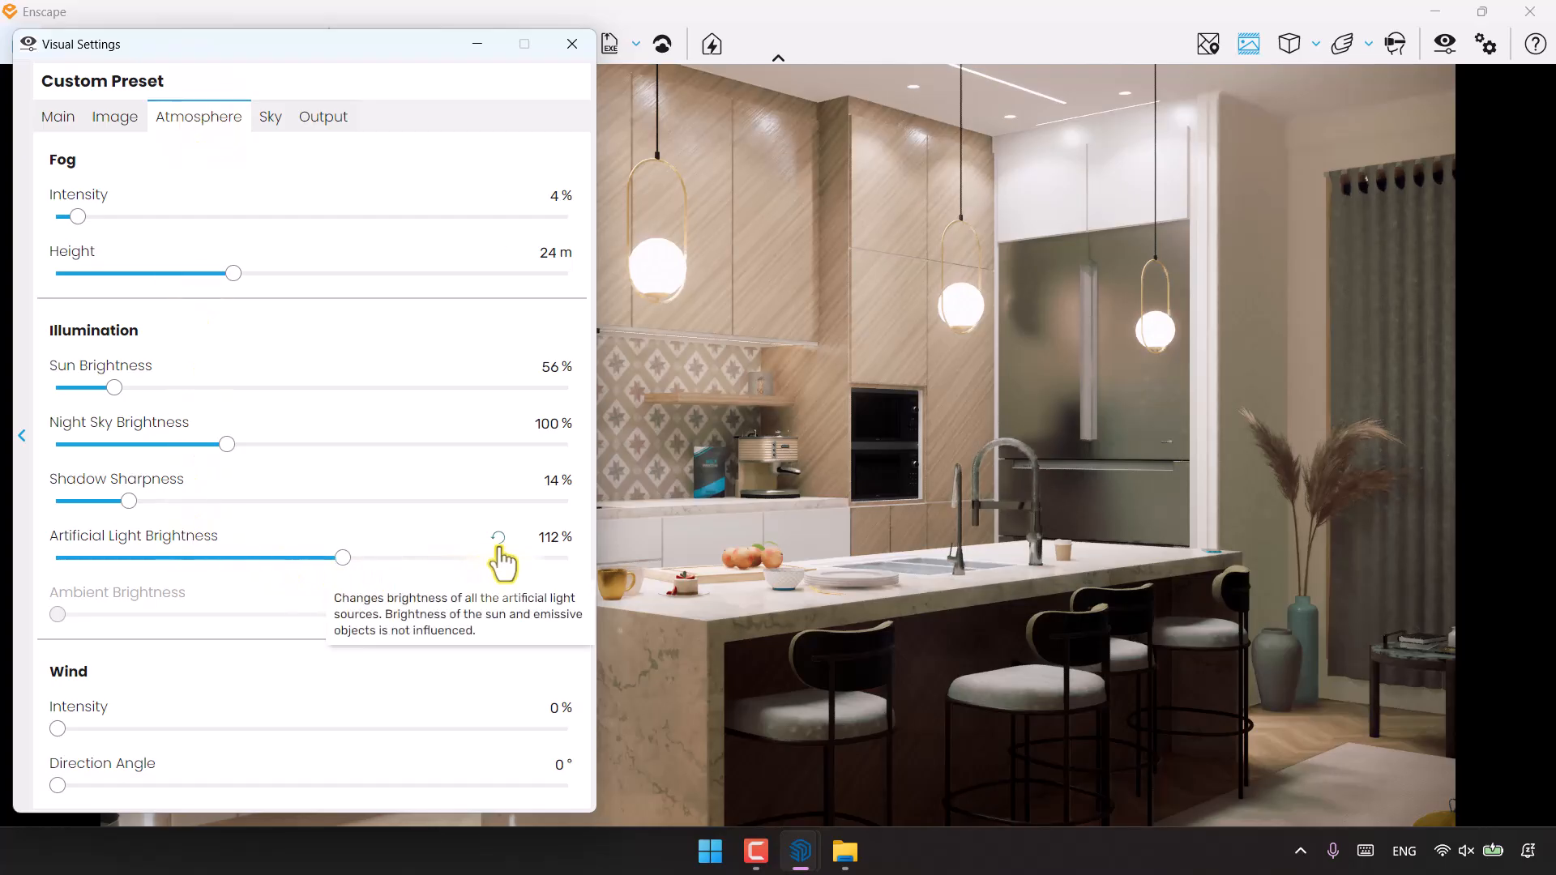
pyautogui.click(498, 538)
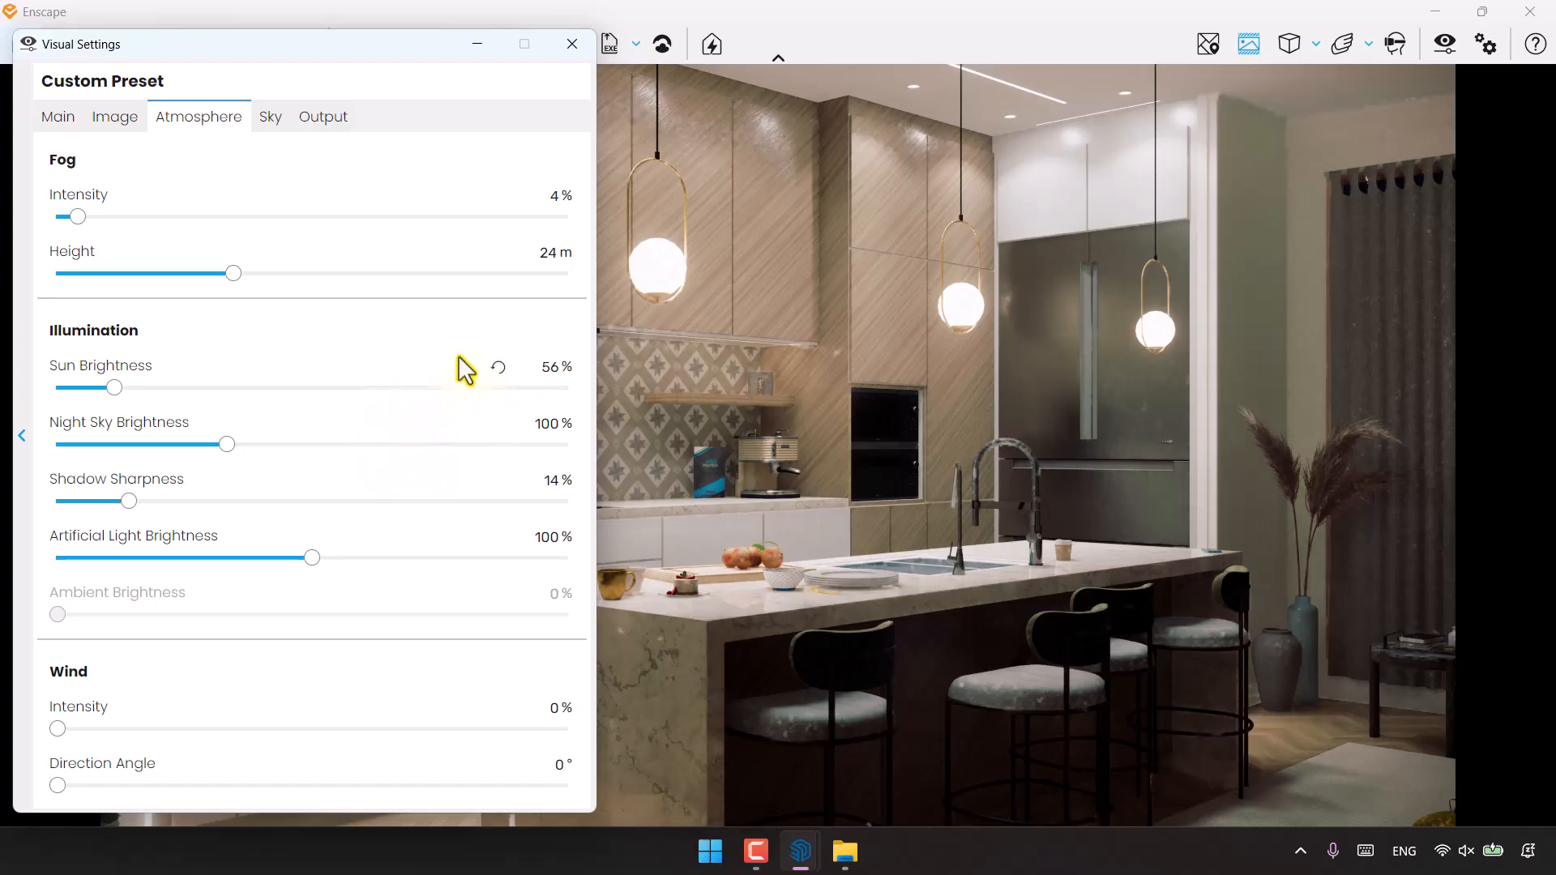
pyautogui.click(124, 120)
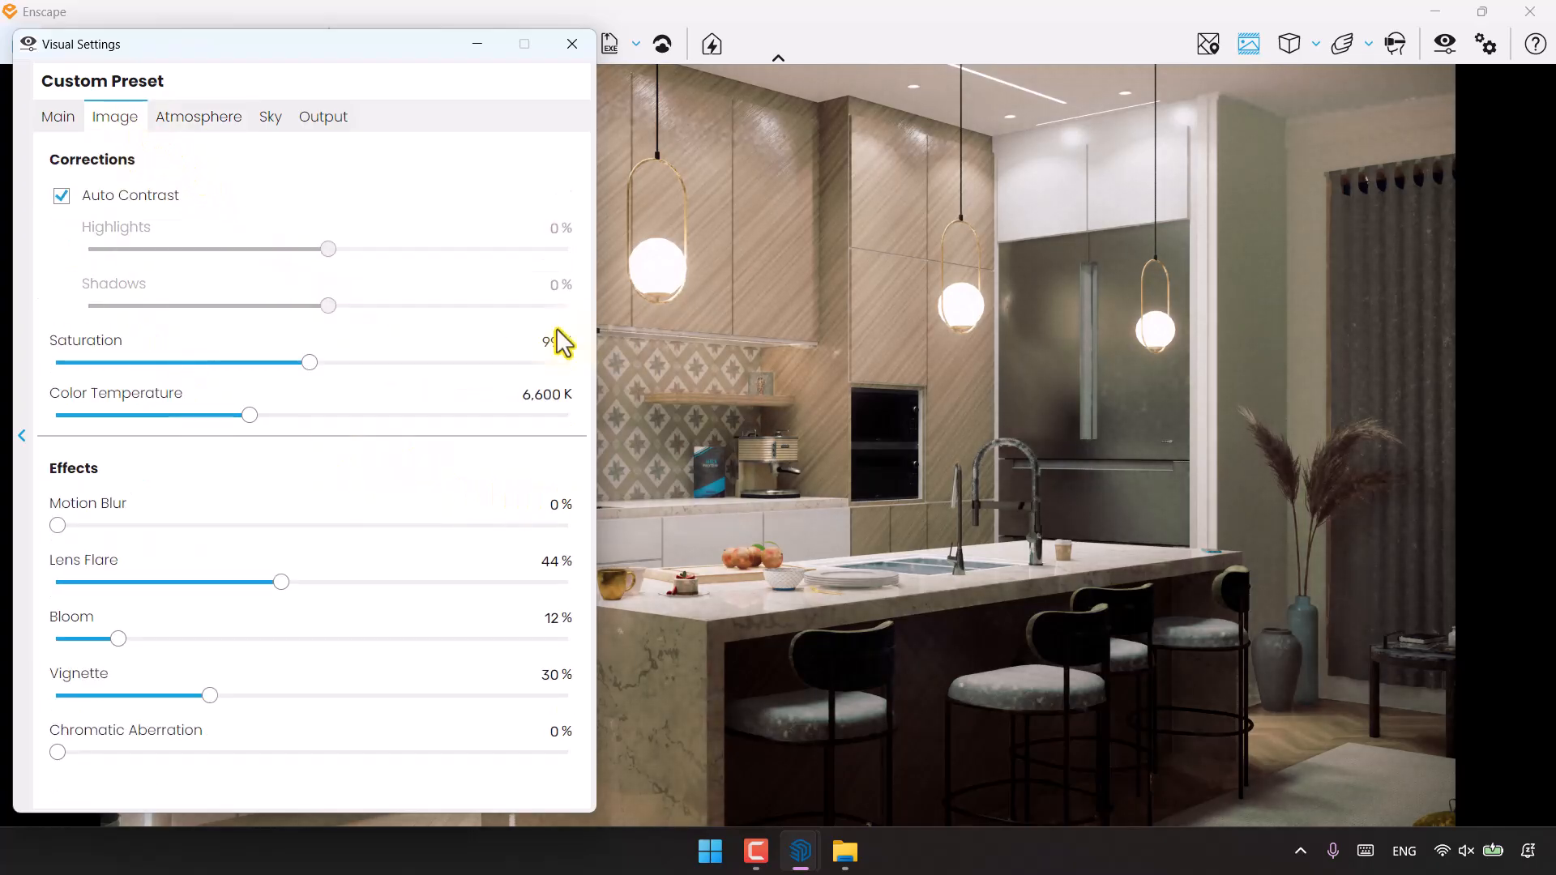
pyautogui.click(498, 344)
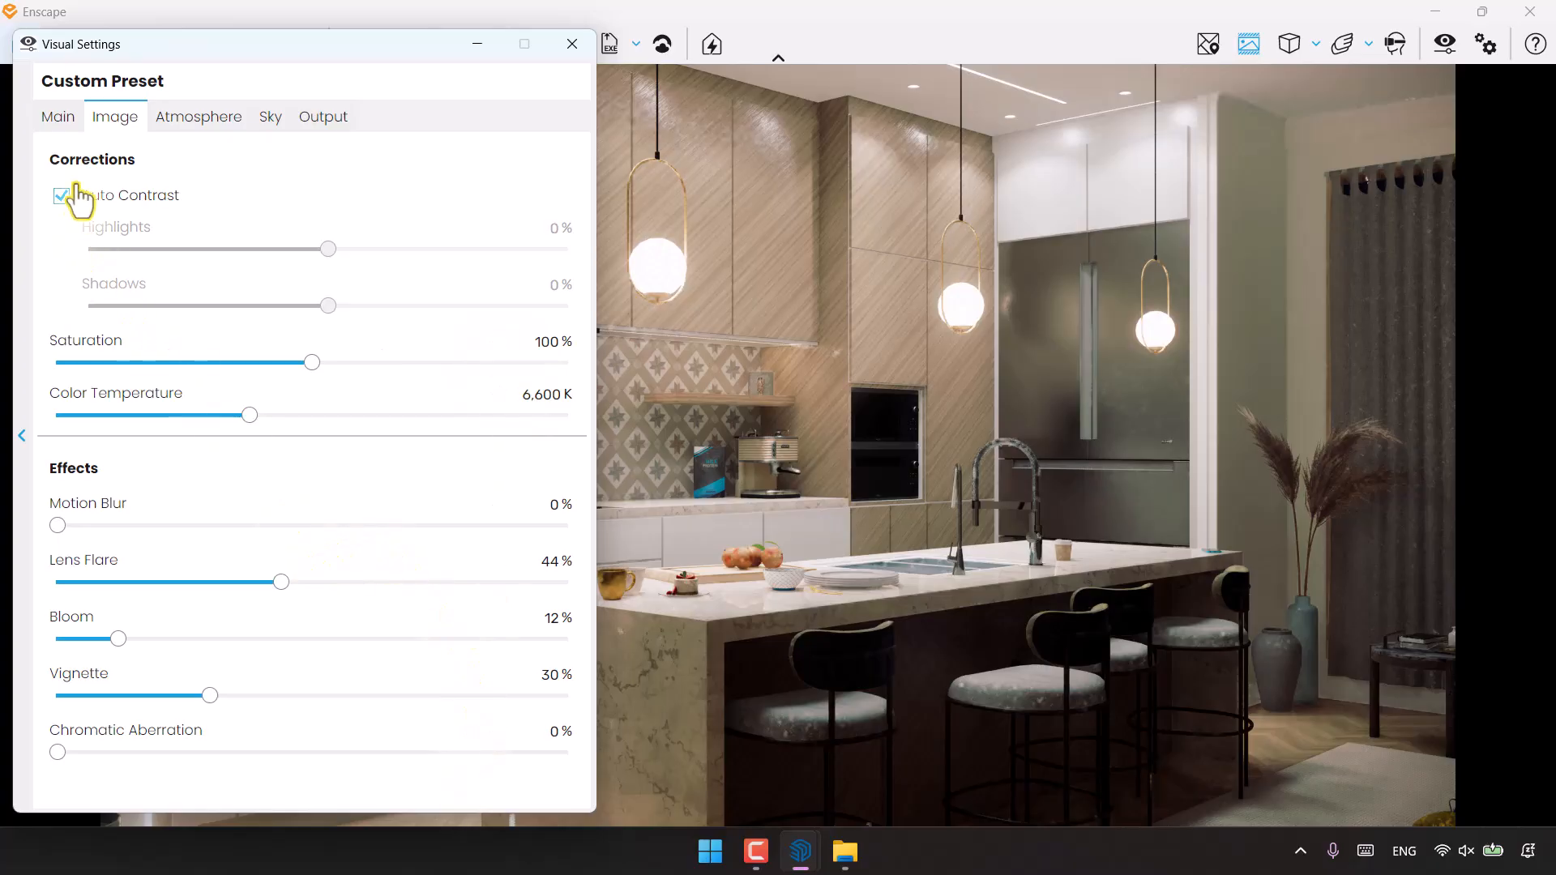
# Reduce bloom and lens flare to 0% and close the Visual Settings
pyautogui.moveTo(115, 640); pyautogui.dragTo(85, 634)
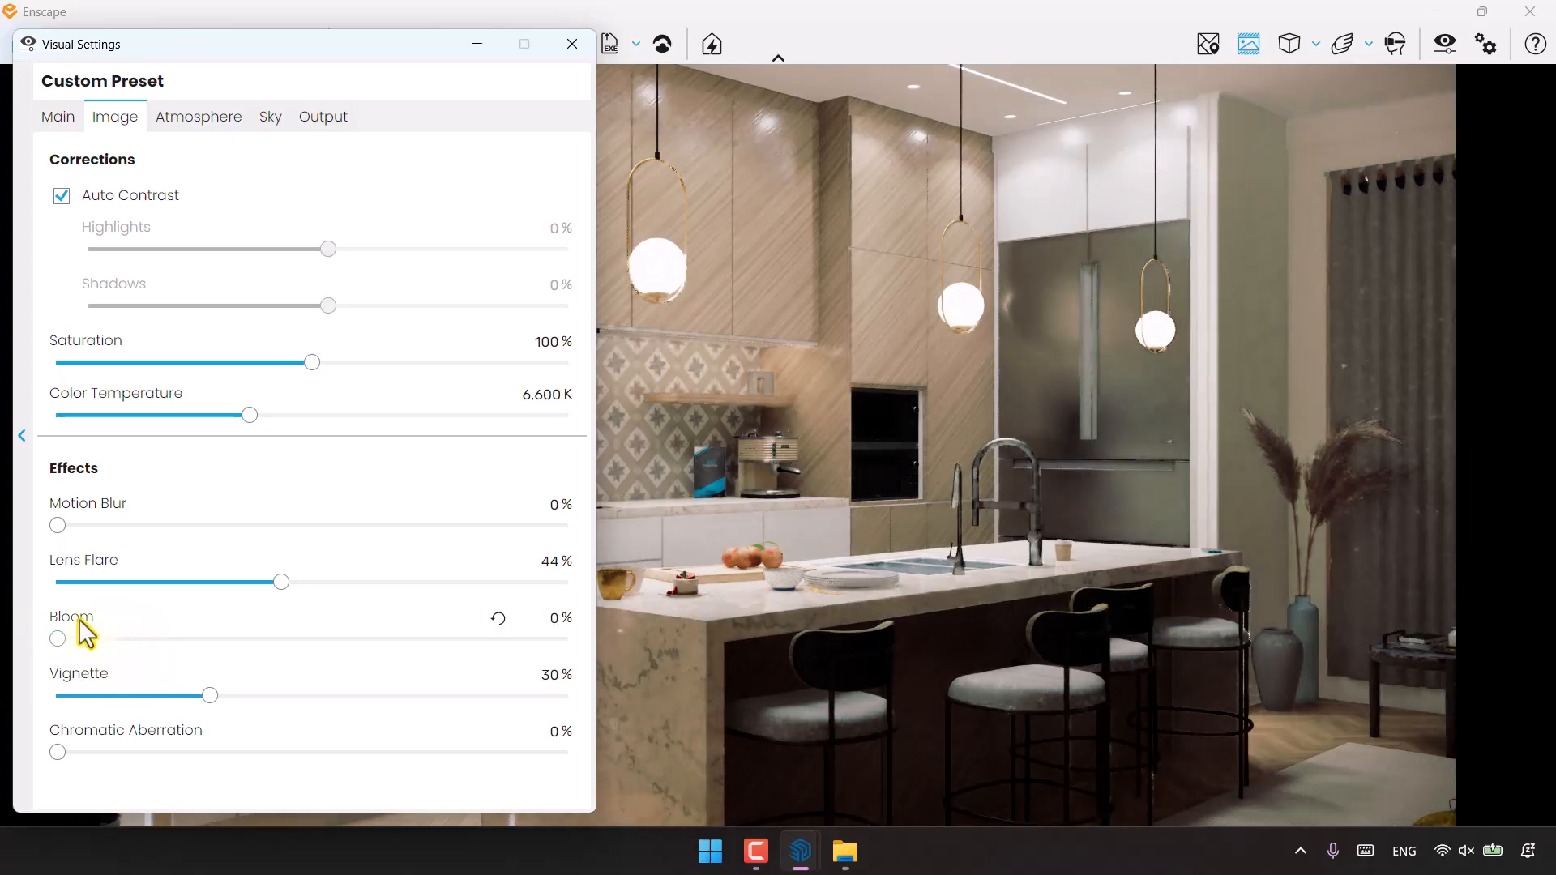
pyautogui.moveTo(281, 582); pyautogui.dragTo(12, 592)
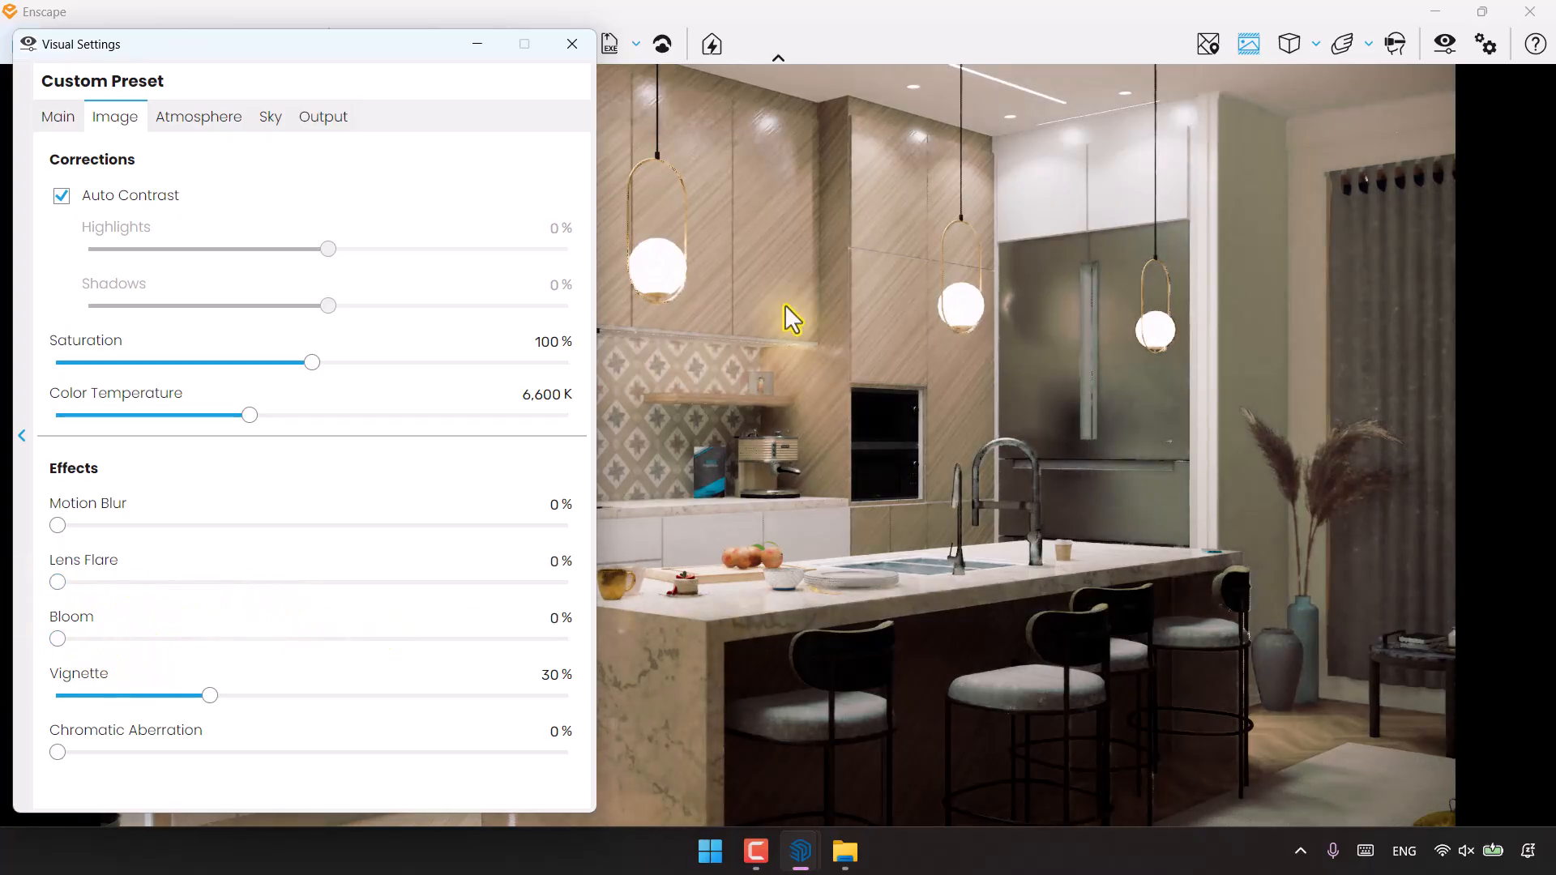
pyautogui.click(59, 118)
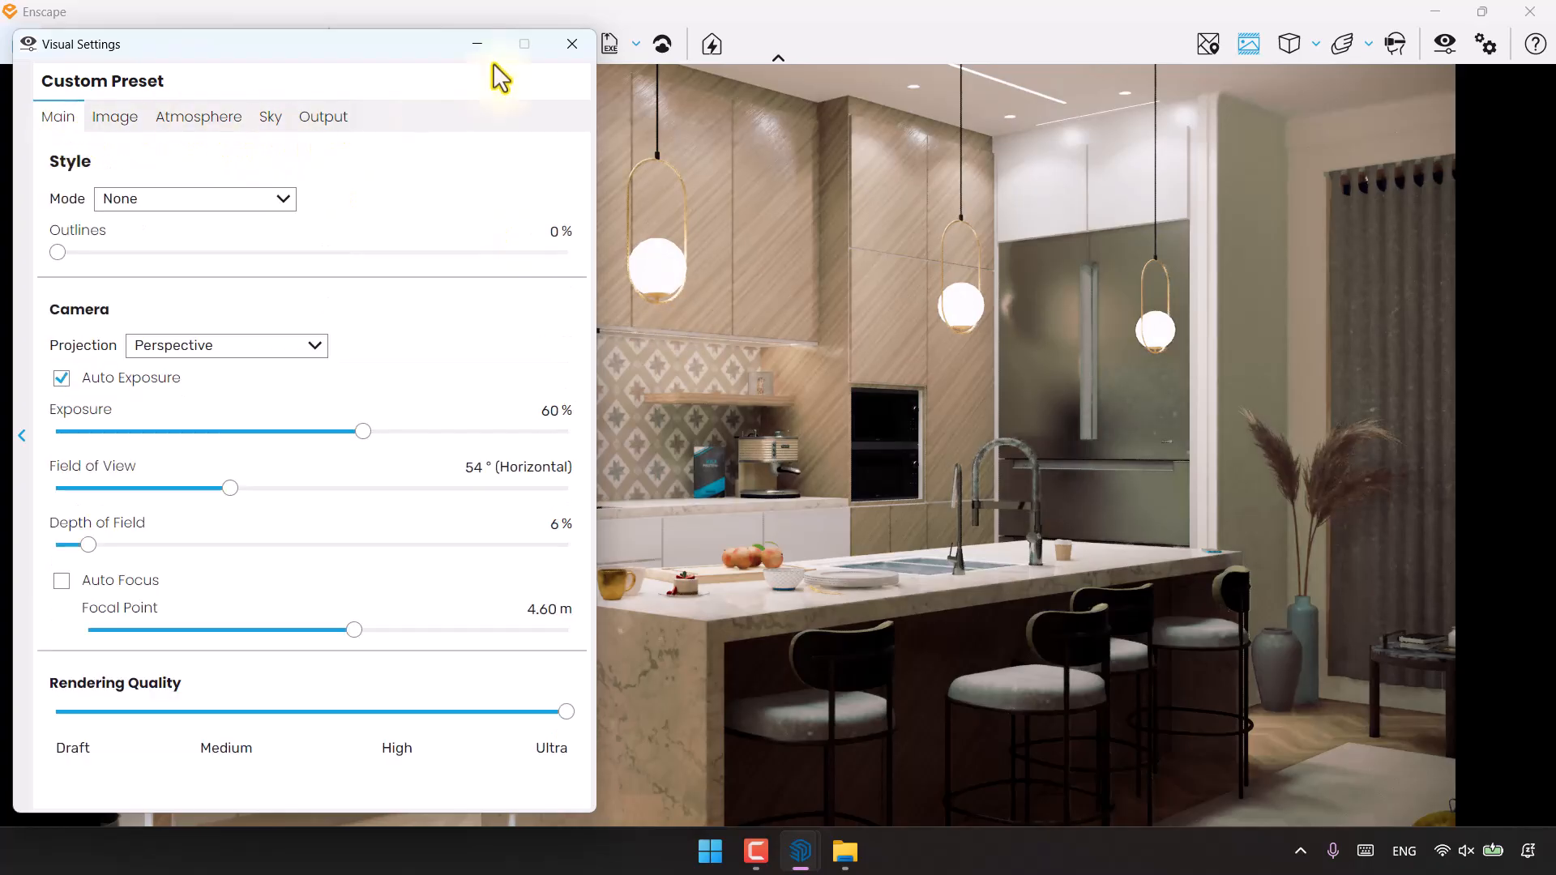
pyautogui.click(571, 44)
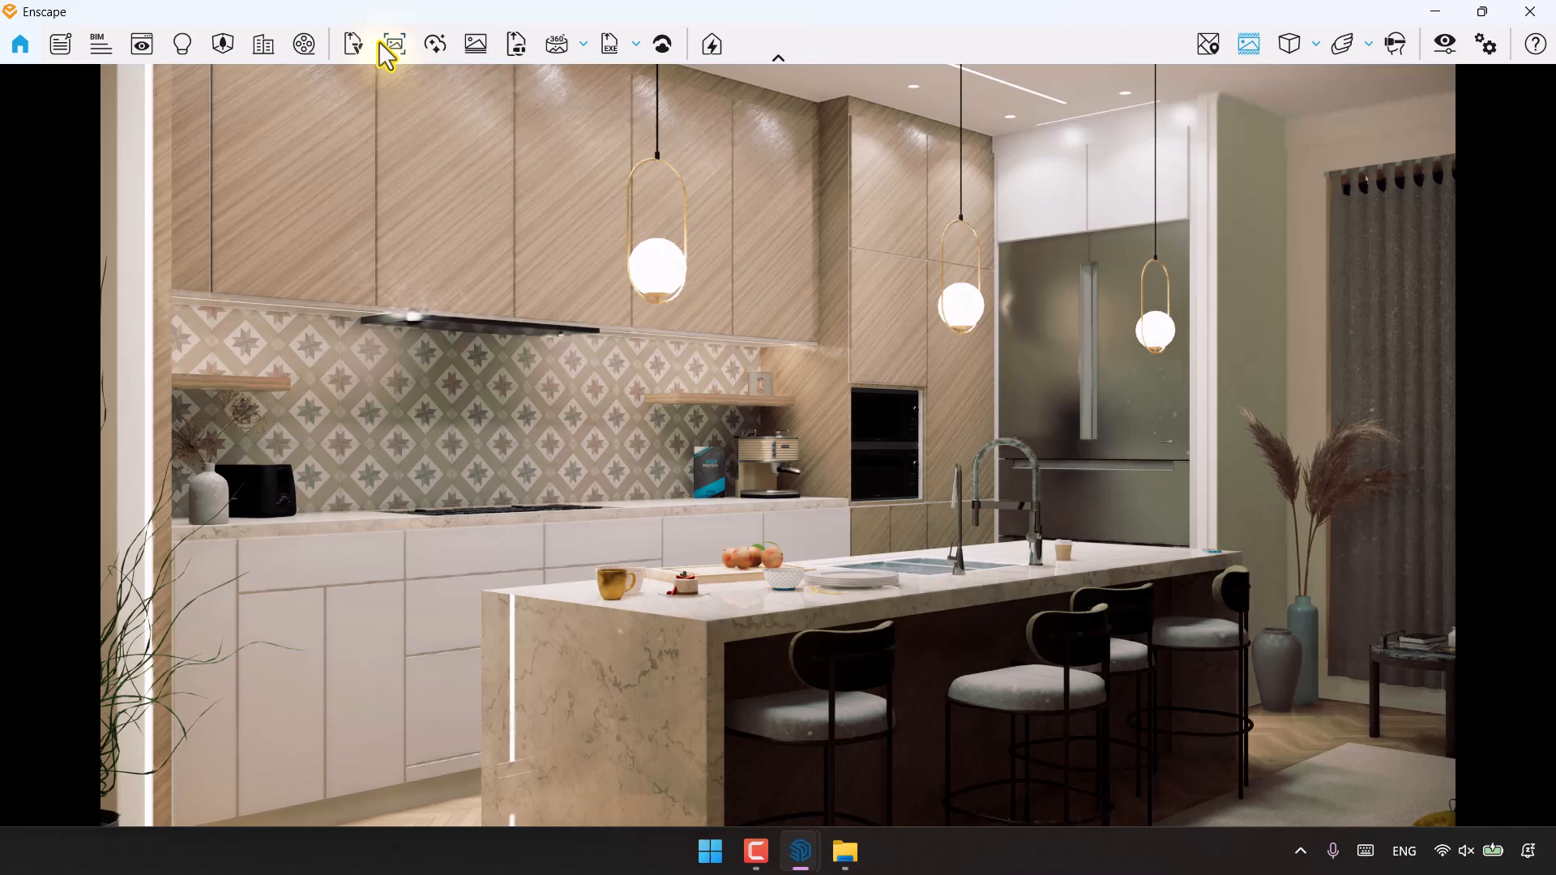
# Export a screenshot of the kitchen view to the Desktop as a Portable Network Graphics file named Night Render
pyautogui.click(390, 46)
pyautogui.click(182, 80)
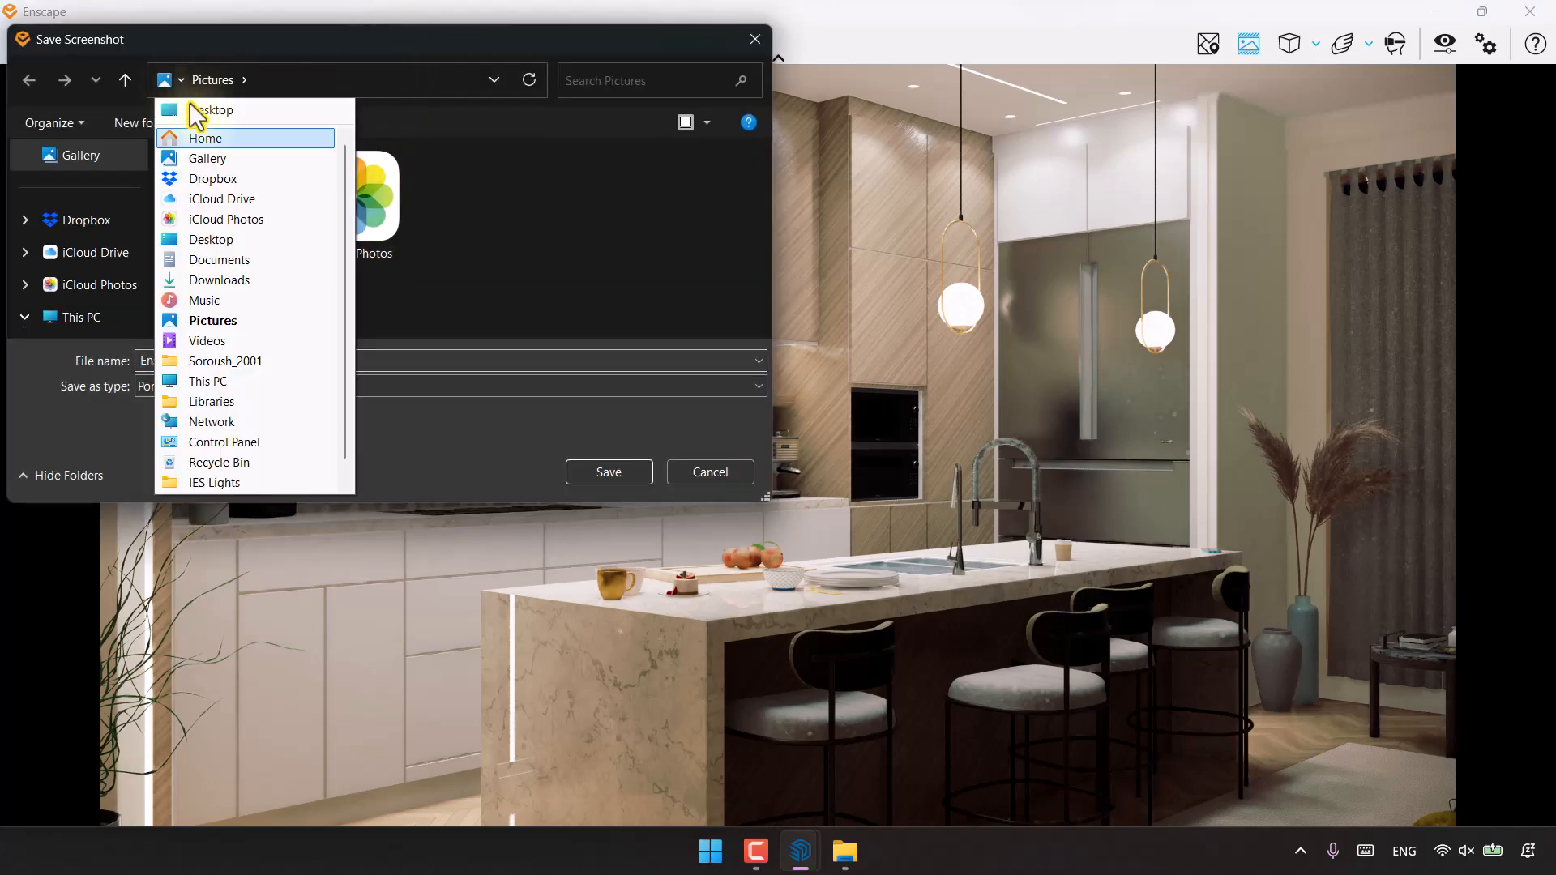
pyautogui.click(231, 233)
pyautogui.doubleClick(326, 370)
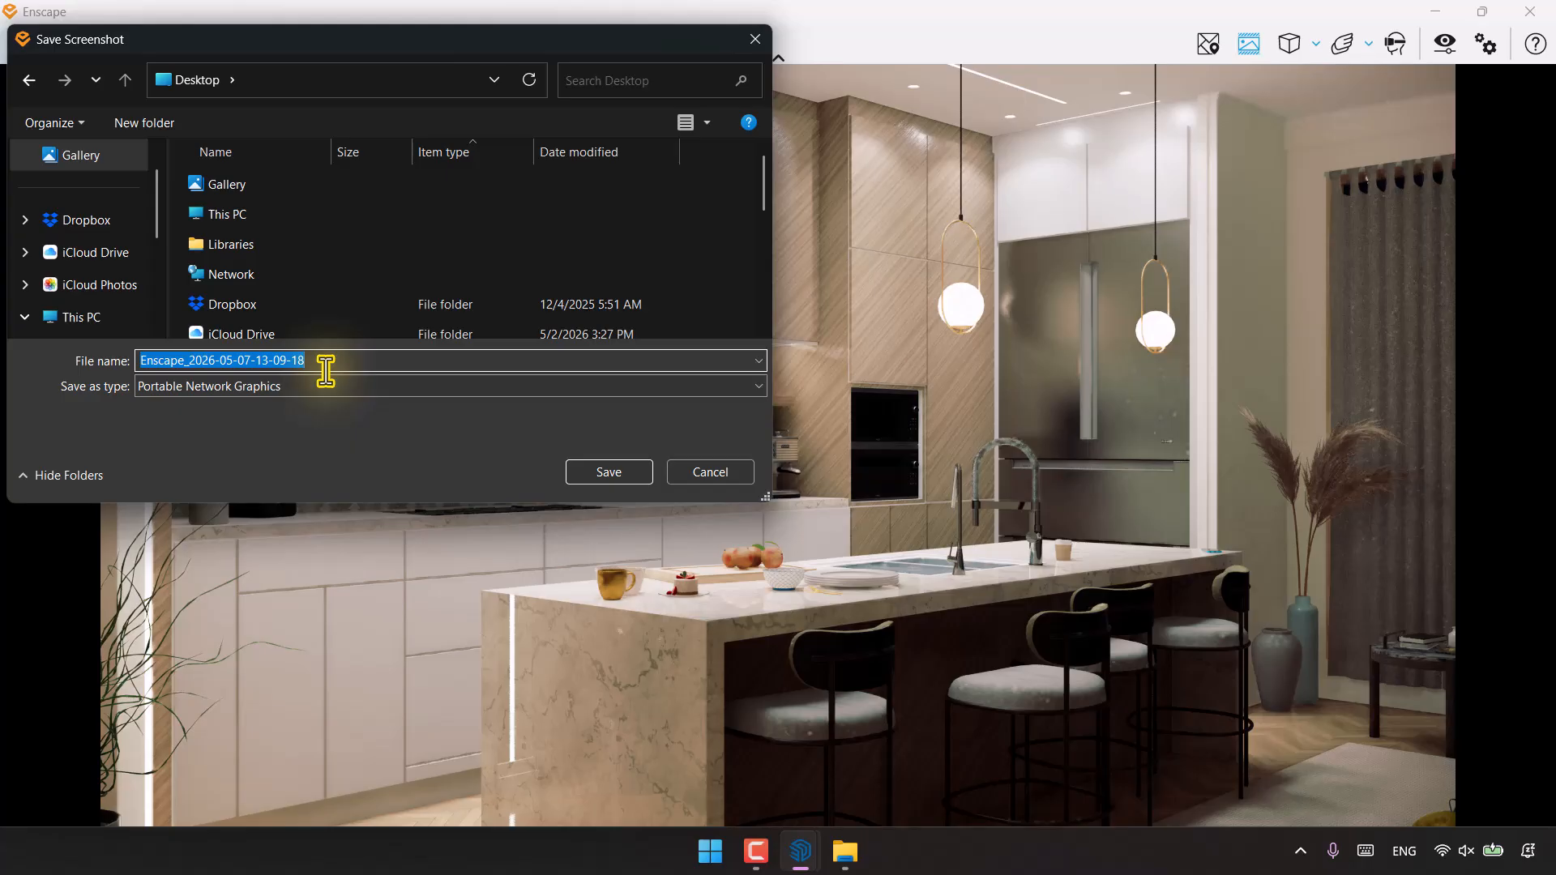
pyautogui.write('Night Re')
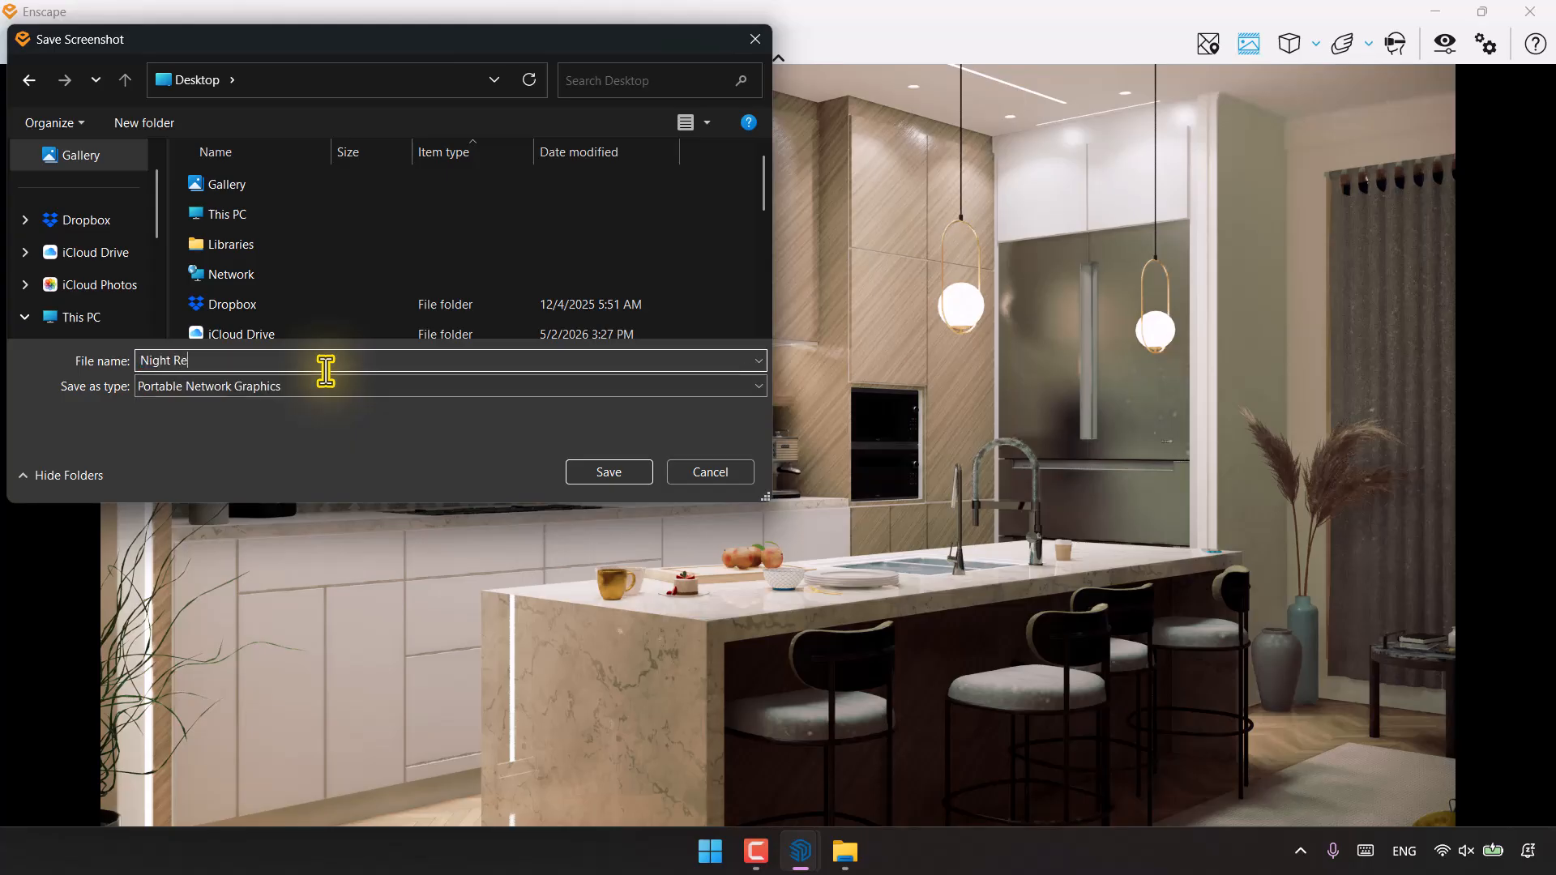
pyautogui.write('nder')
pyautogui.press('Return')
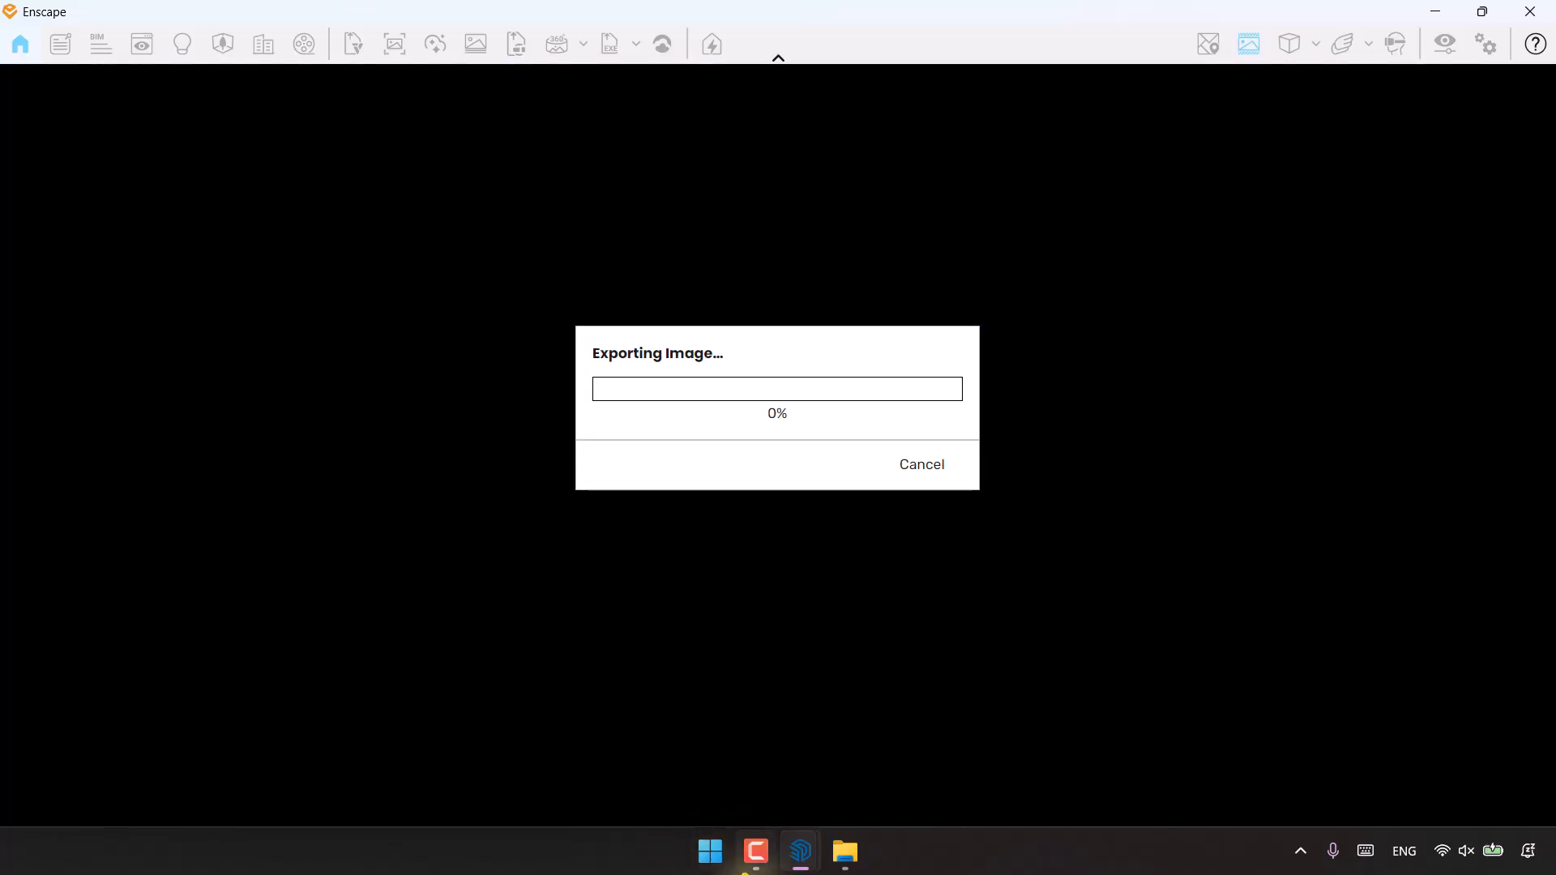